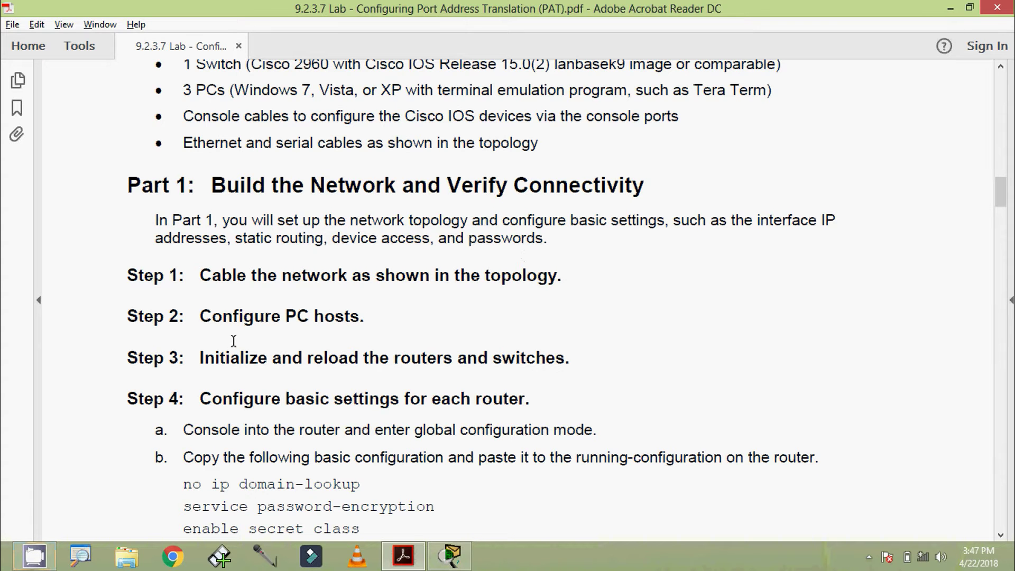
- Review the PC-A to PC-C rows of the PDF's Addressing Table, then minimize Acrobat
scroll(505, 328, "up", 15)
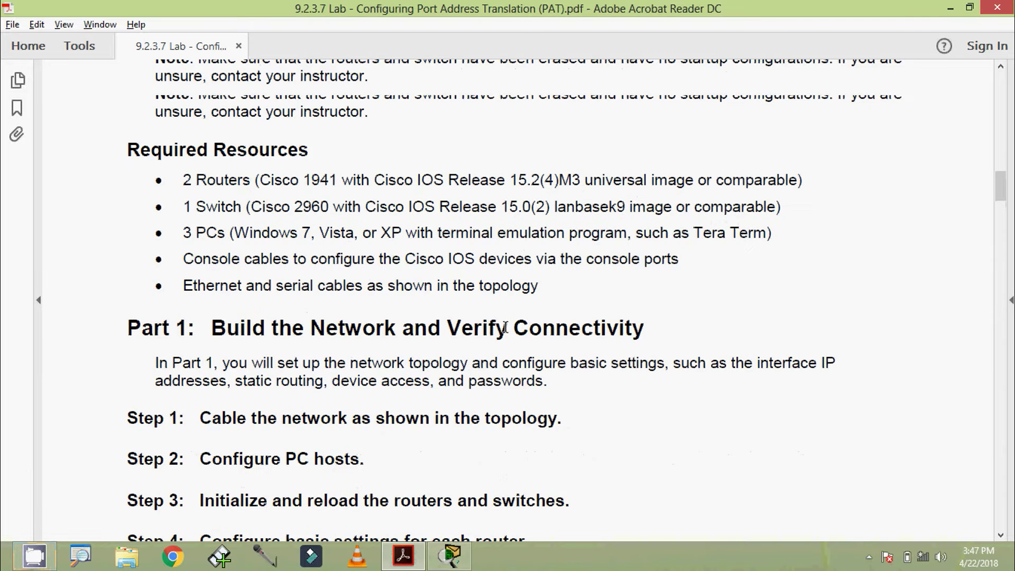
scroll(507, 328, "up", 6)
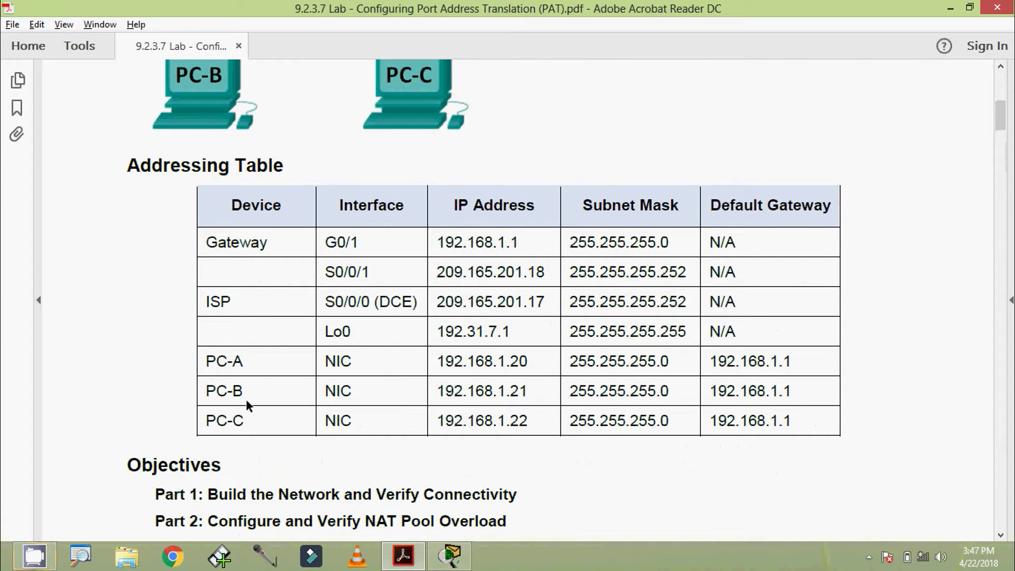
left_click_drag(264, 364, 352, 393)
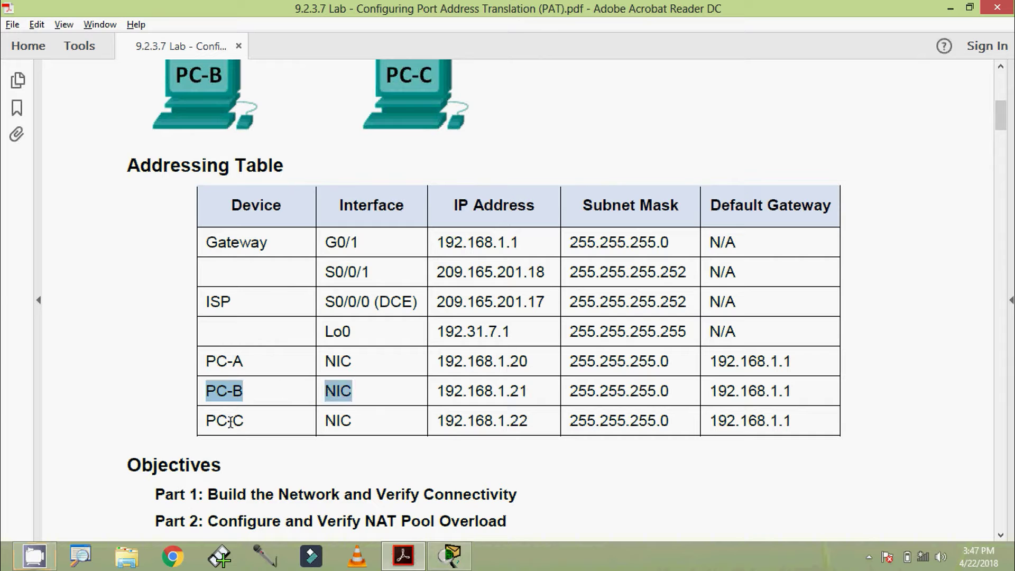
left_click_drag(214, 420, 264, 423)
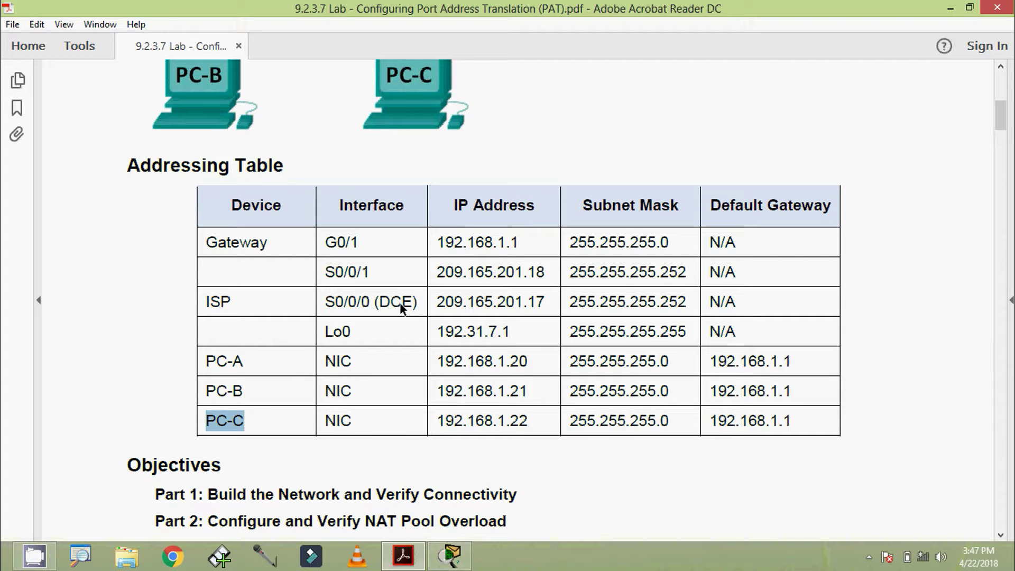
left_click(950, 8)
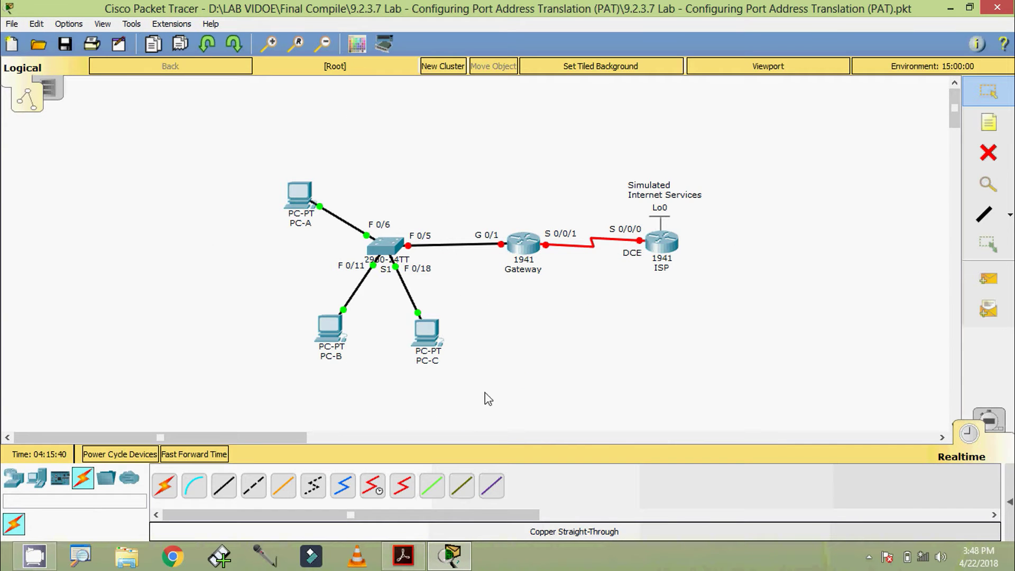
- Enter 192.168.1.20, mask 255.255.255.0 and gateway 192.168.1.1 in PC-A's IP Configuration, then close it
left_click(299, 194)
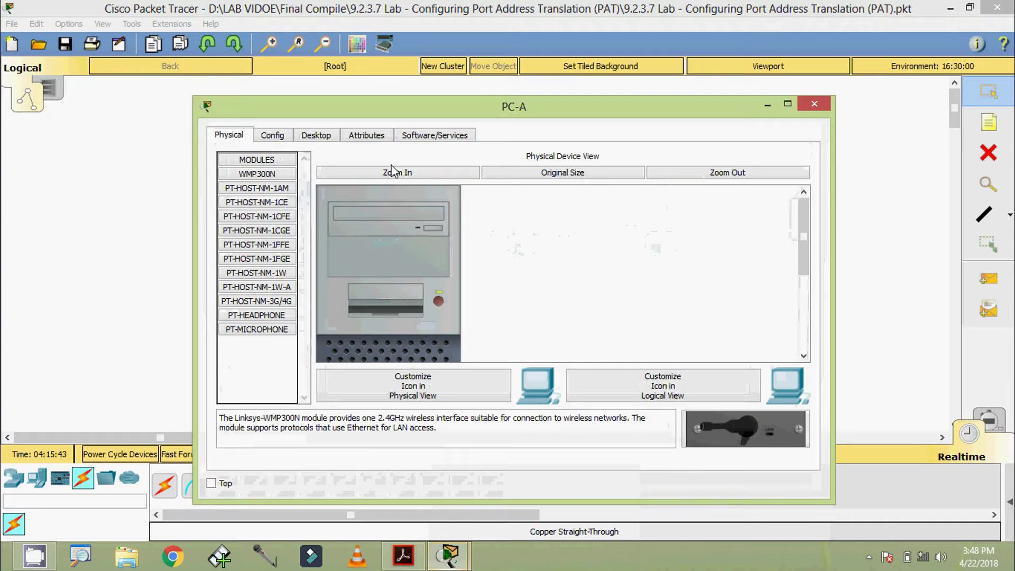
left_click(315, 134)
left_click(301, 196)
left_click(437, 218)
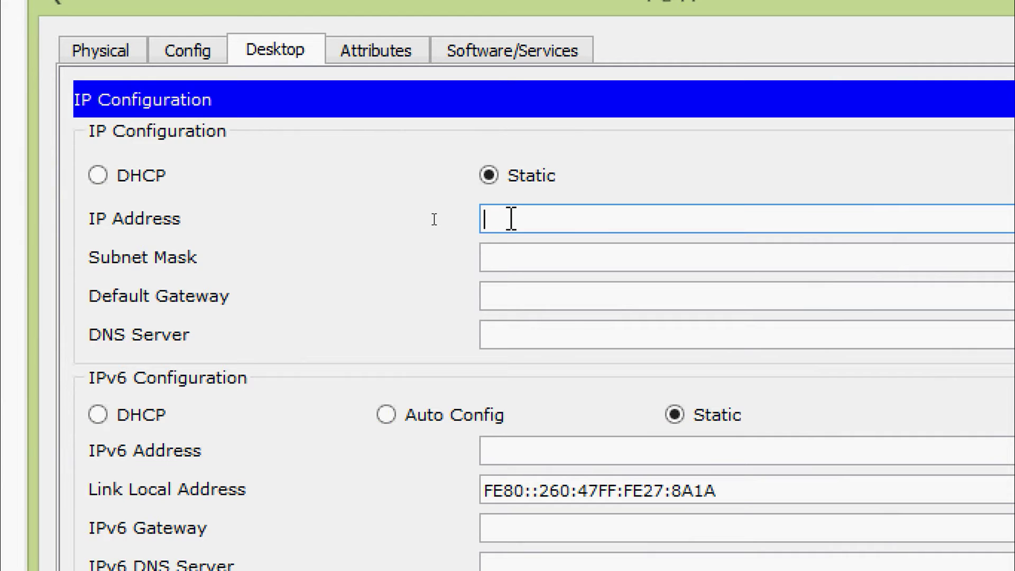
type("192.168")
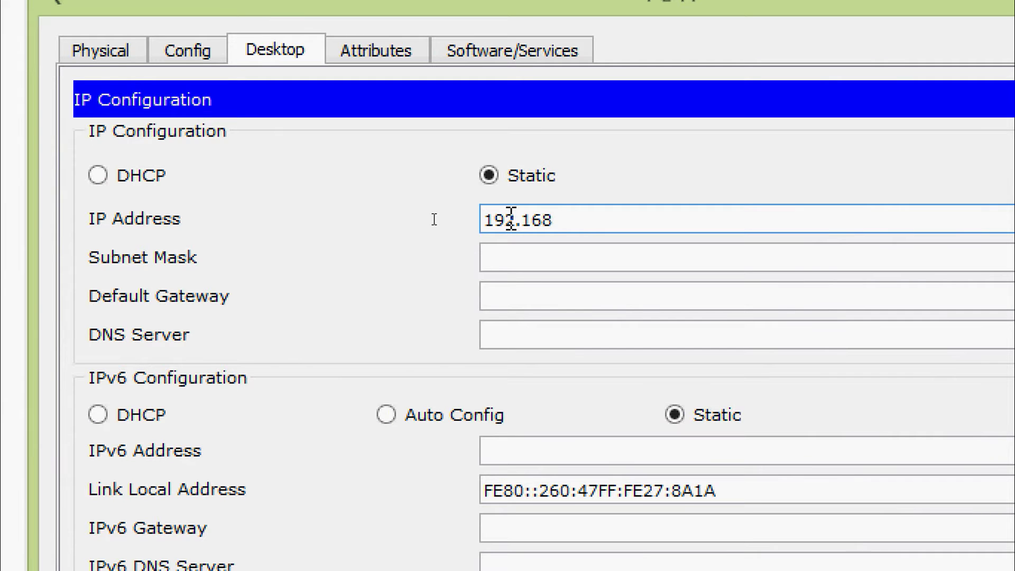
type(".1.20")
left_click_drag(614, 218, 443, 220)
key("ctrl+c")
left_click(518, 259)
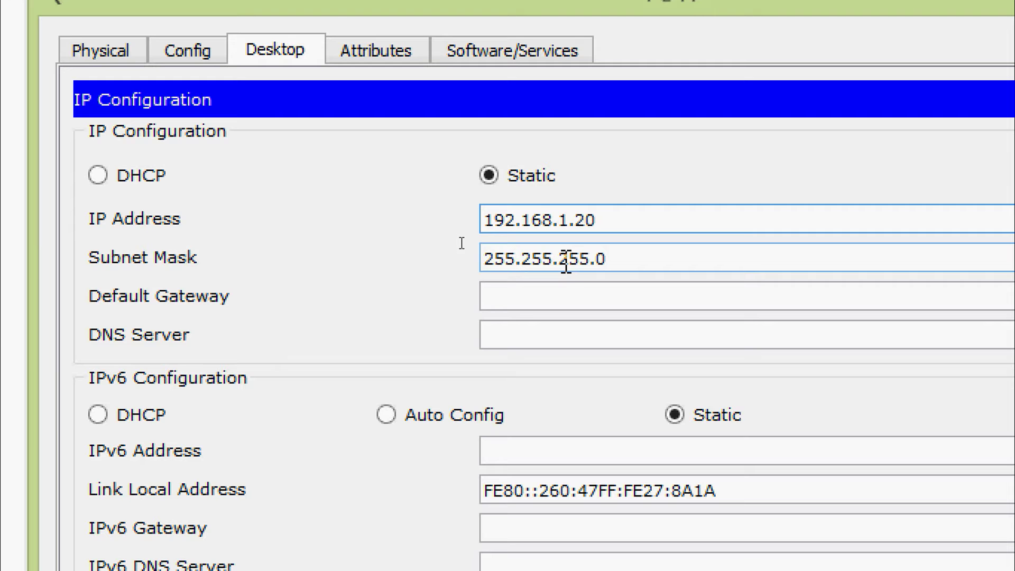
left_click(555, 290)
key("ctrl+v")
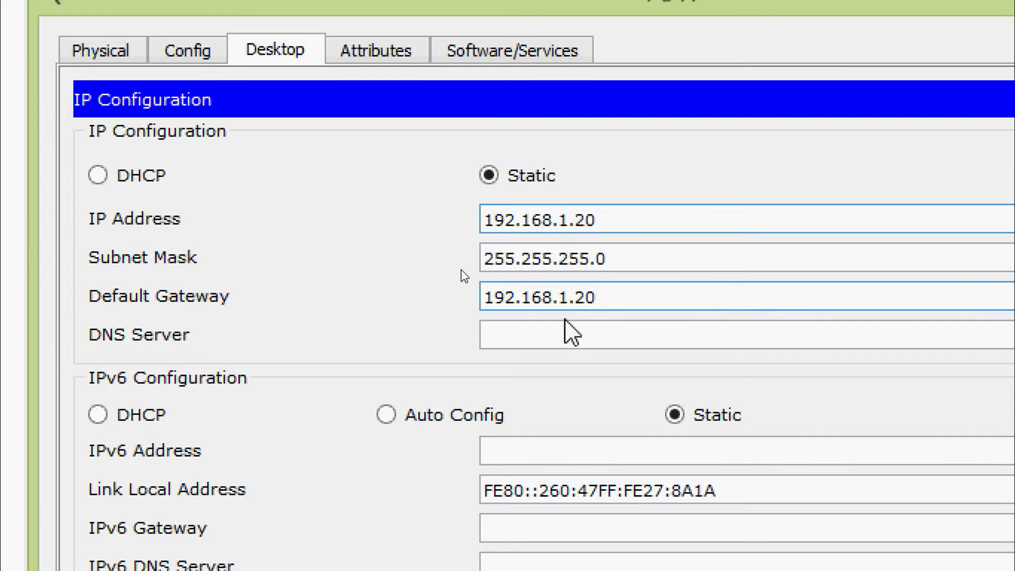
key("BackSpace")
key("BackSpace")
type("1")
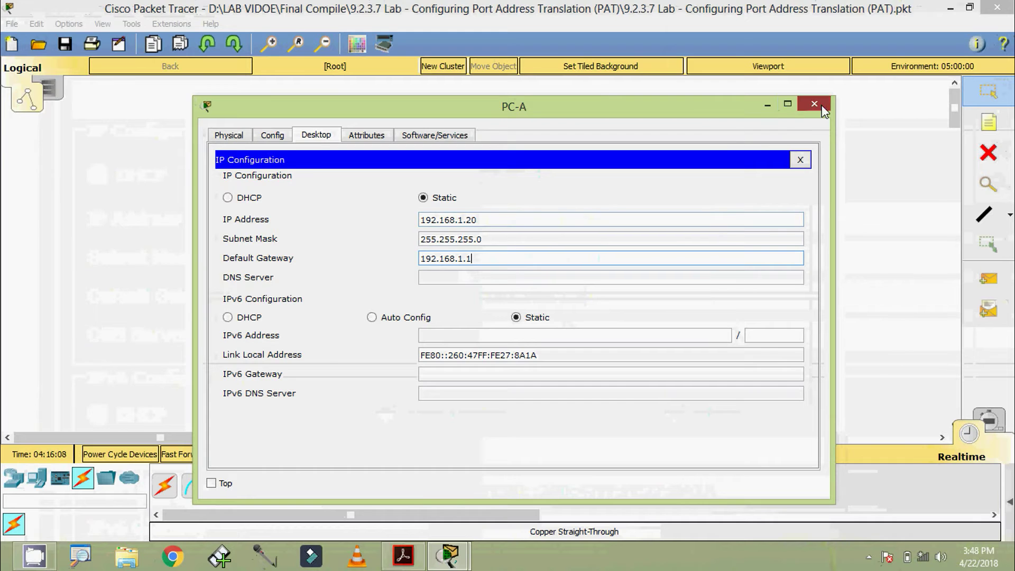
left_click(823, 108)
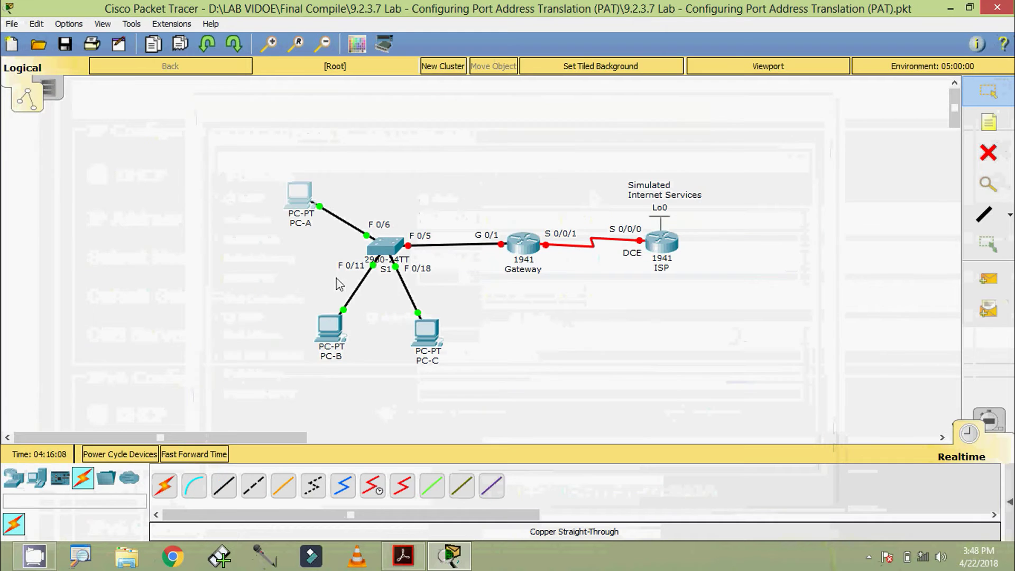
- Give PC-B IP 192.168.1.21, mask 255.255.255.0 and gateway 192.168.1.1, then close its window
left_click(325, 331)
left_click(316, 137)
left_click(248, 189)
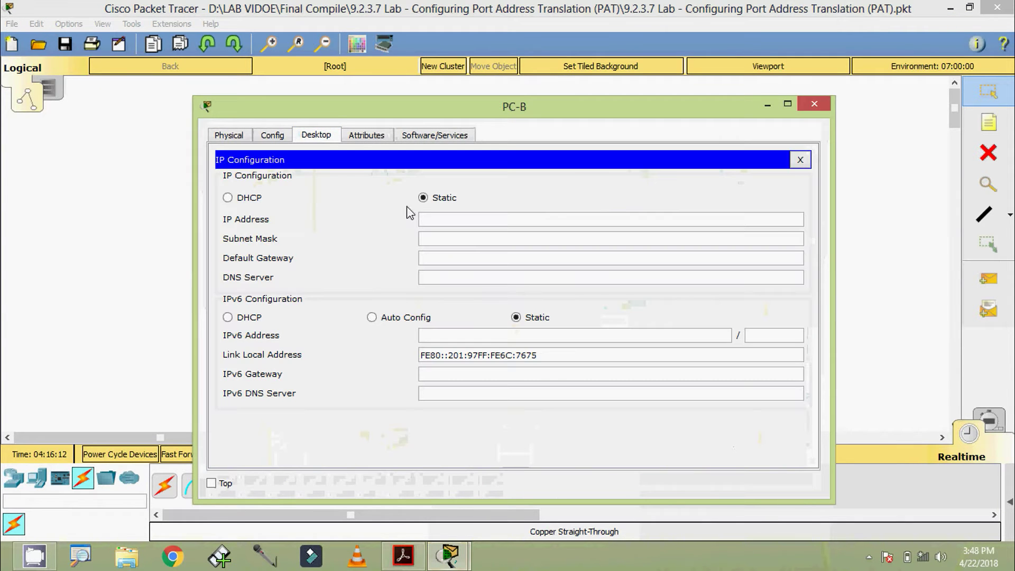
left_click_drag(361, 112, 447, 93)
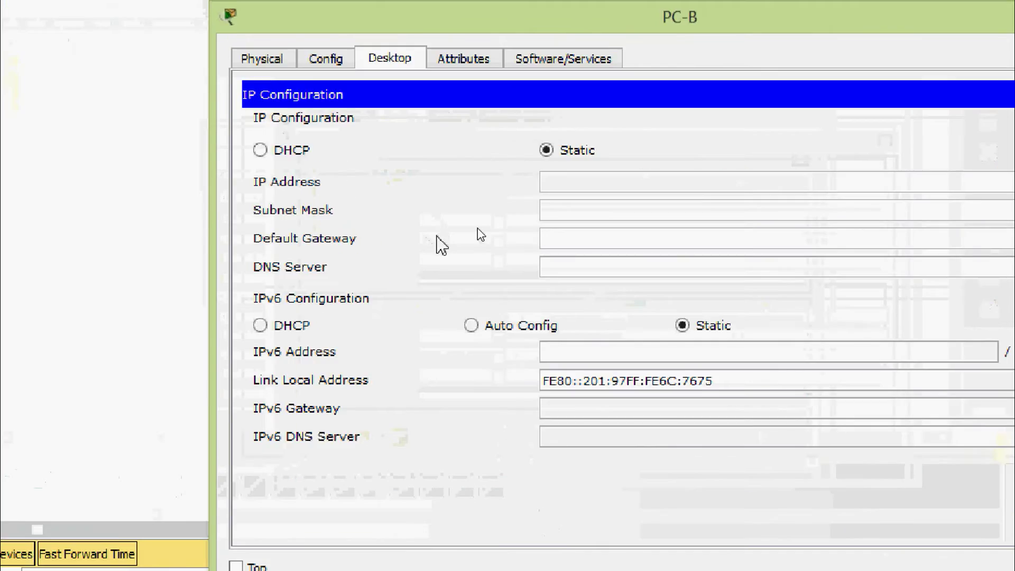
left_click(543, 201)
type("192.168.1.20")
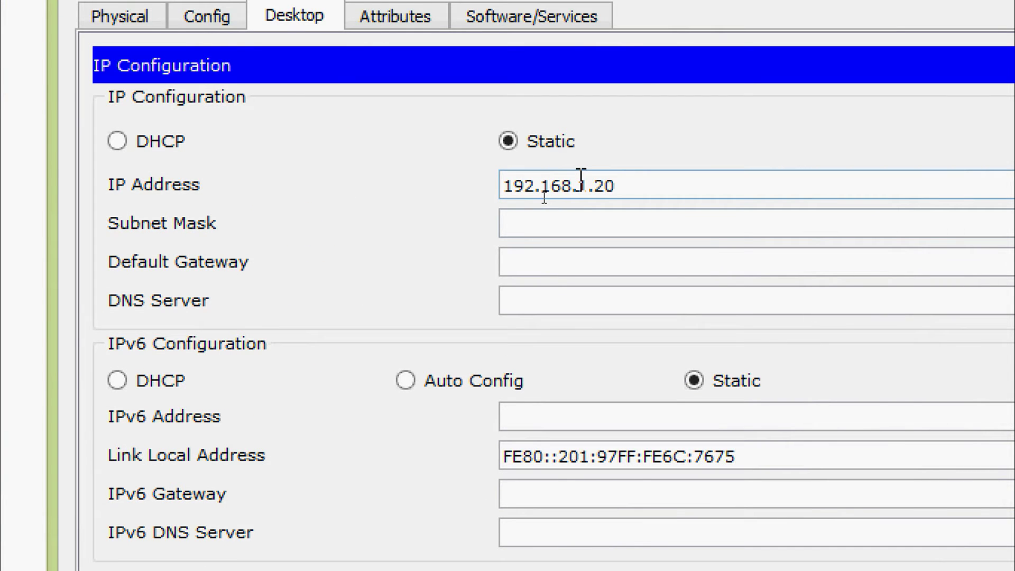
key("BackSpace")
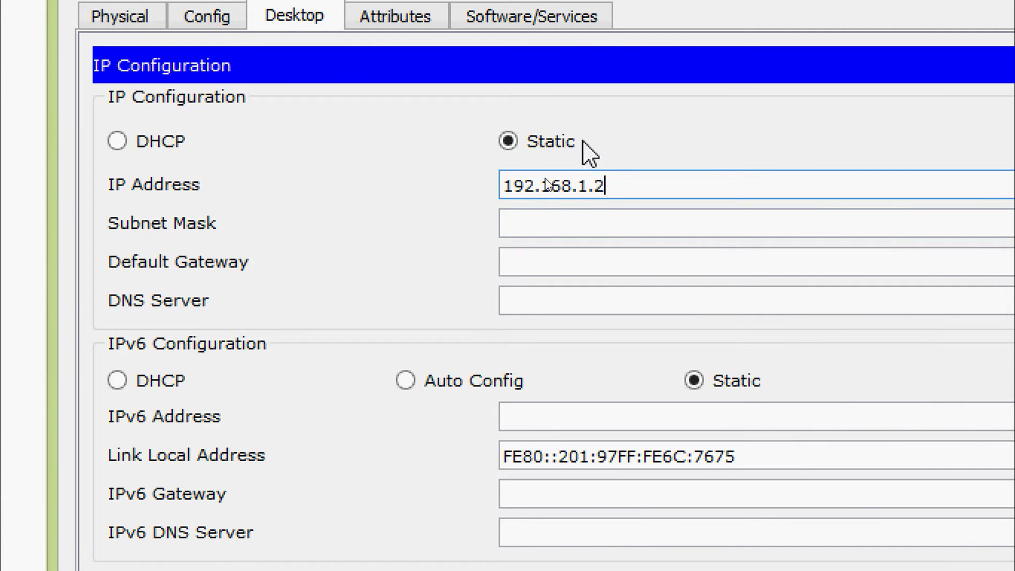
type("1")
left_click(547, 228)
left_click(548, 263)
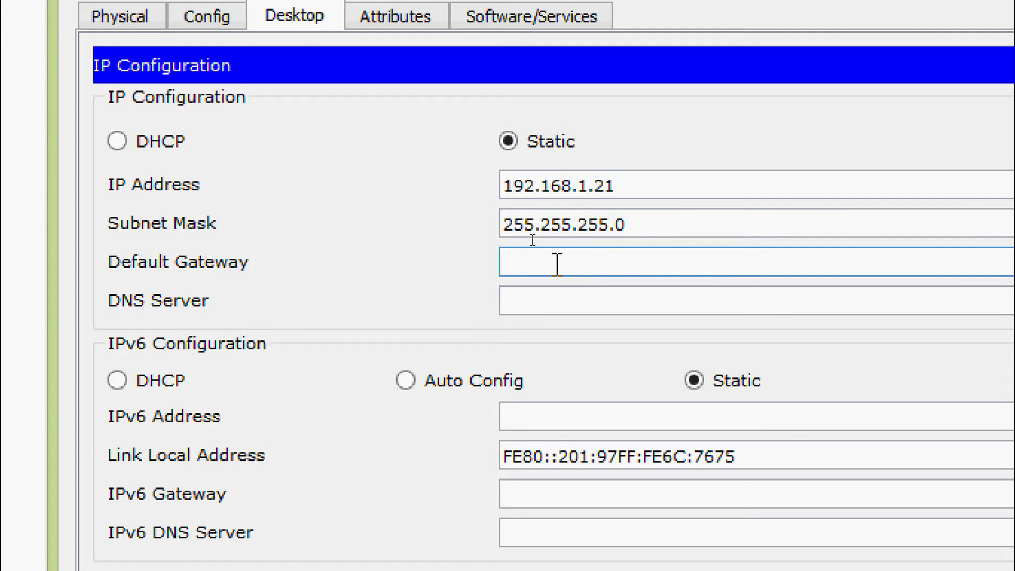
key("ctrl+v")
key("BackSpace")
key("BackSpace")
type("1")
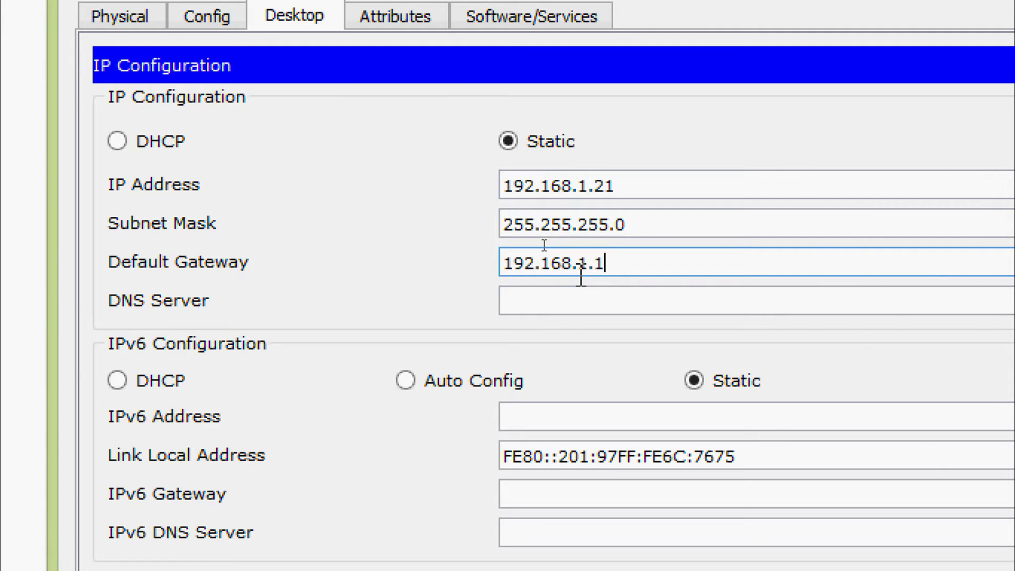
left_click(578, 296)
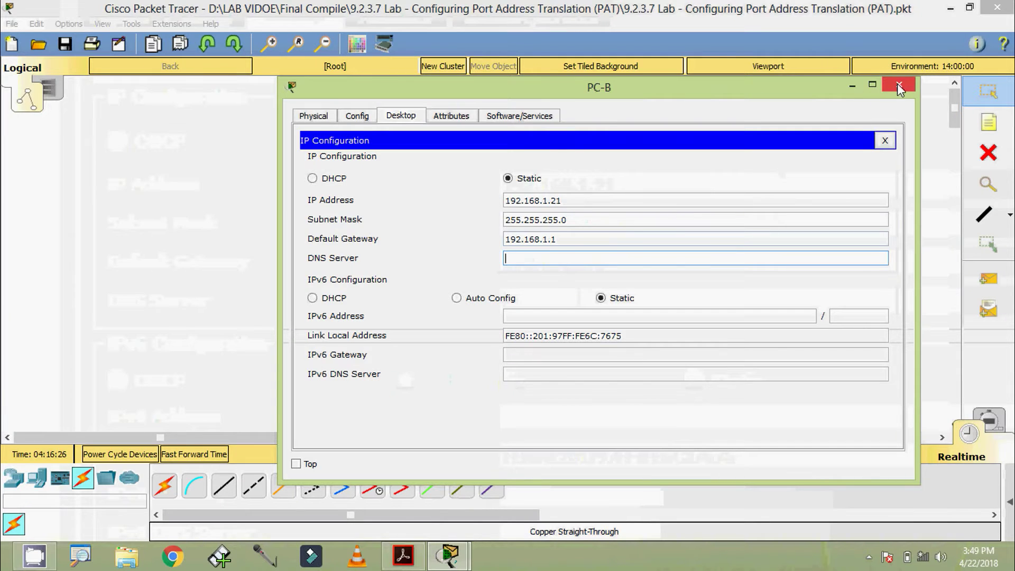
left_click(898, 86)
- Give PC-C IP 192.168.1.22, mask 255.255.255.0 and gateway 192.168.1.1, then close its window
left_click(428, 331)
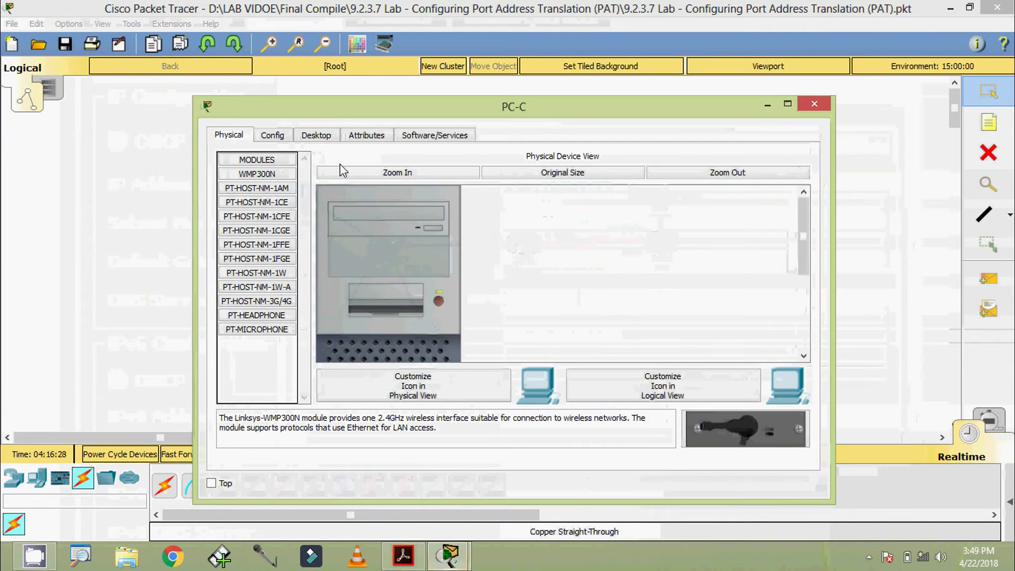
left_click(316, 134)
left_click(276, 182)
left_click_drag(331, 112, 406, 94)
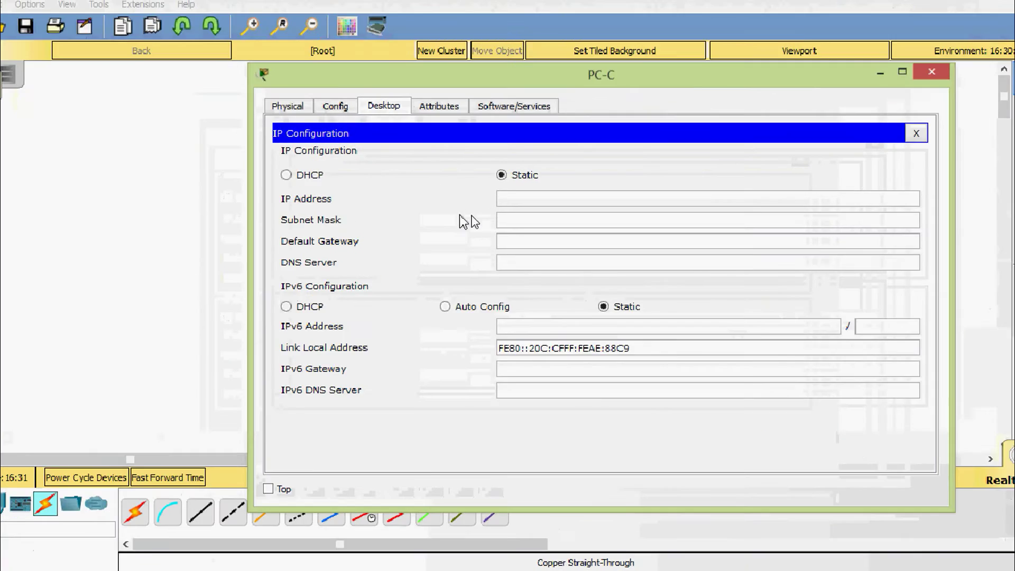
left_click(514, 201)
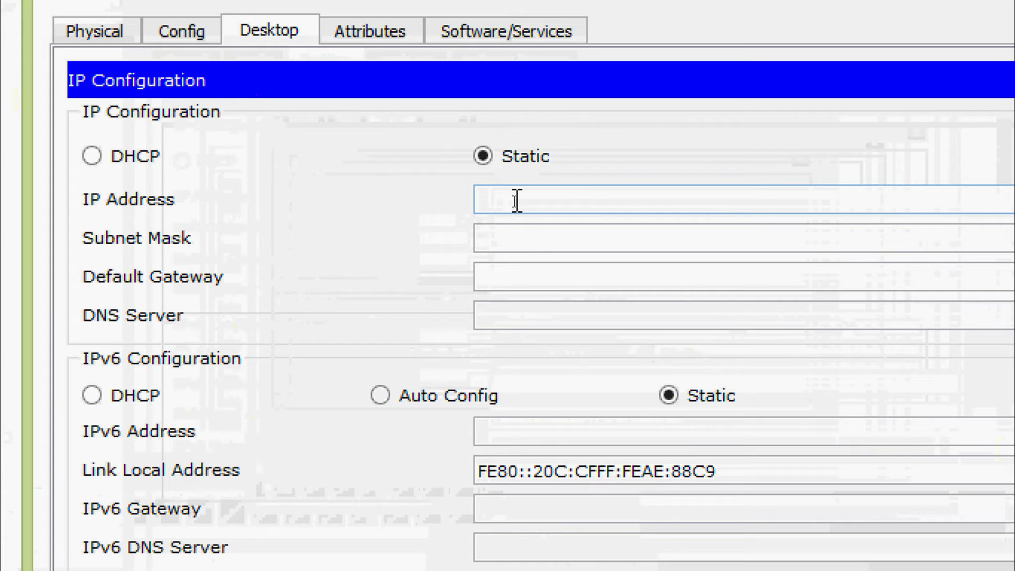
type("192.168.1.20")
key("BackSpace")
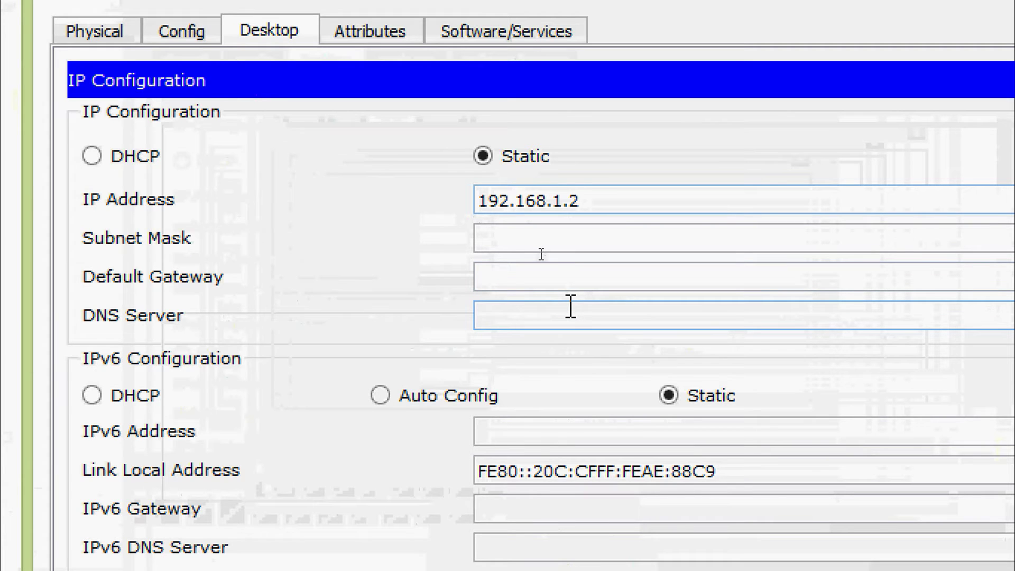
type("2")
key("Tab")
key("Tab")
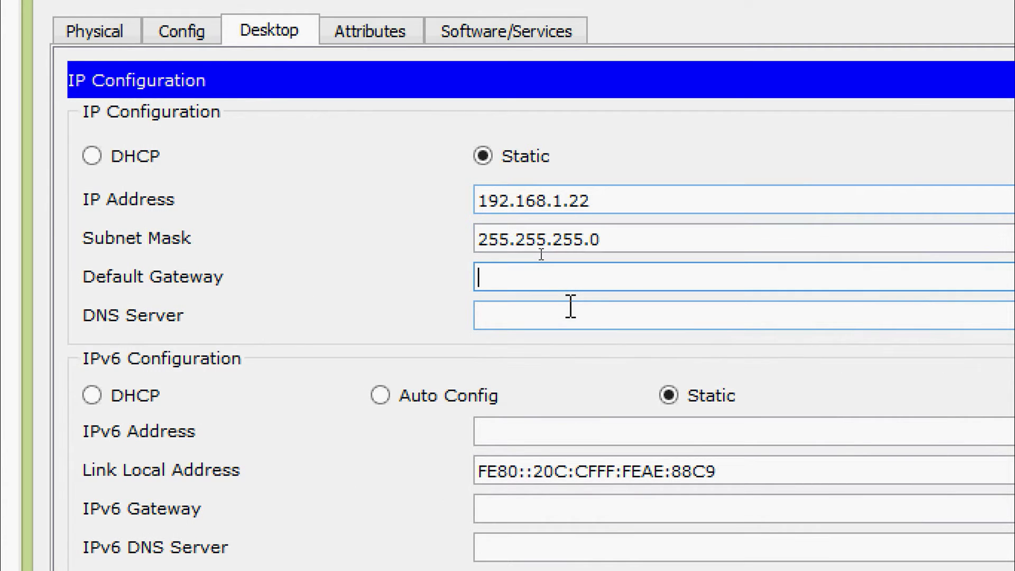
type("192.168.1.20")
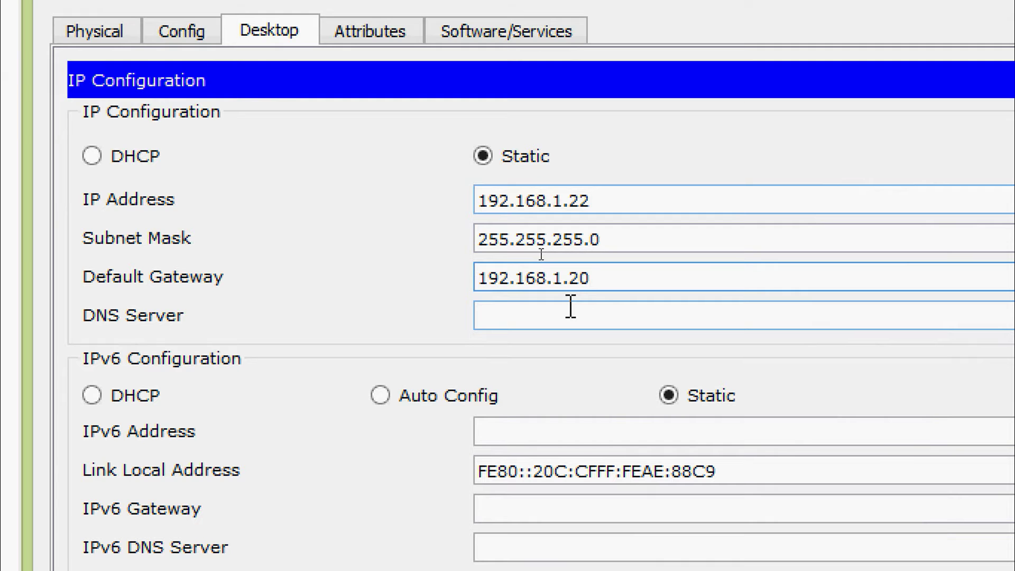
key("BackSpace")
key("BackSpace")
type("1")
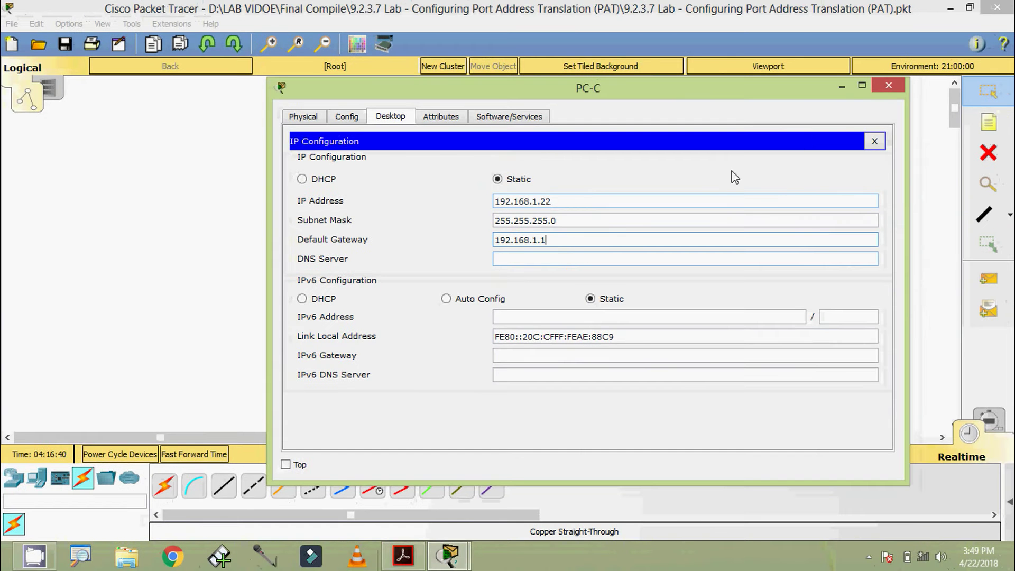
left_click(888, 85)
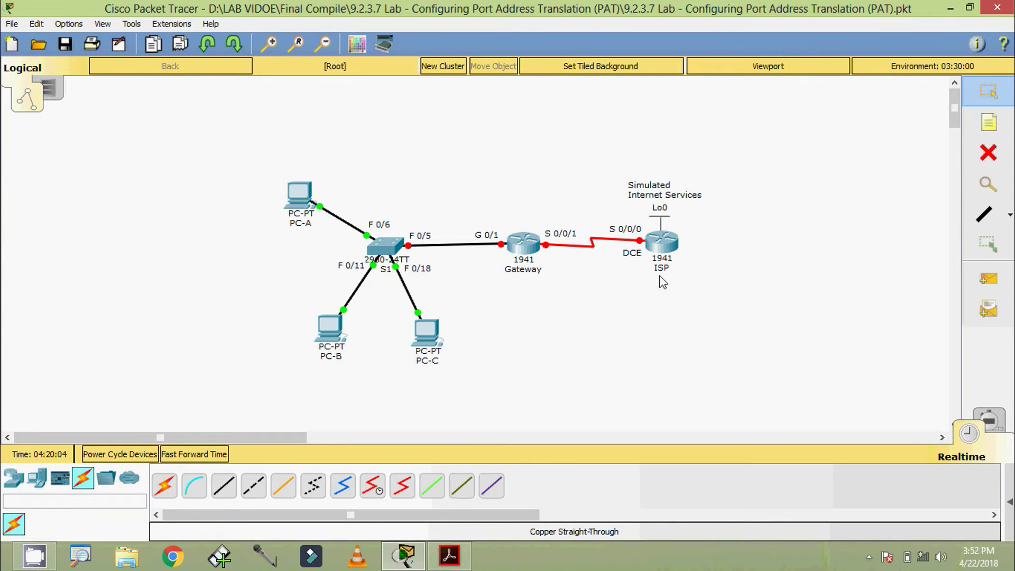
- Bring the lab PDF forward, mark the Gateway and ISP addressing rows, then return to Packet Tracer
left_click(449, 555)
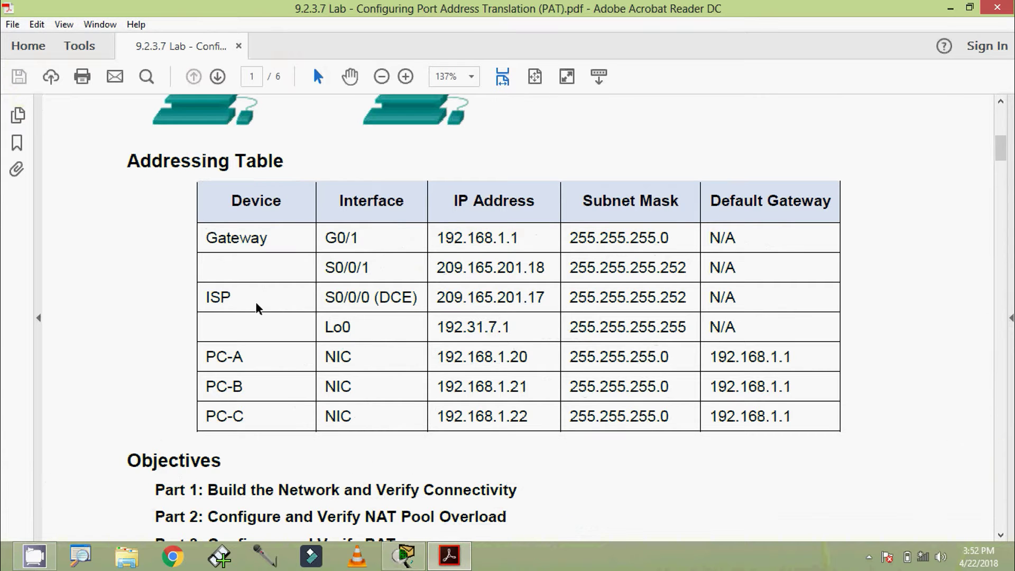
left_click_drag(208, 237, 743, 326)
key("alt+Tab")
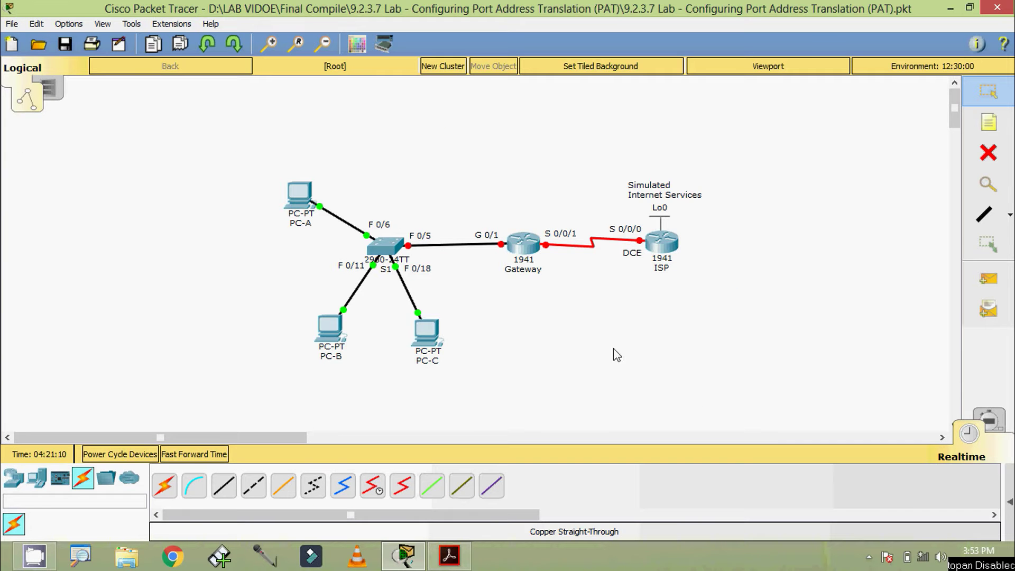
- Open the Gateway router's CLI, decline initial setup, and enter global configuration mode
left_click(526, 246)
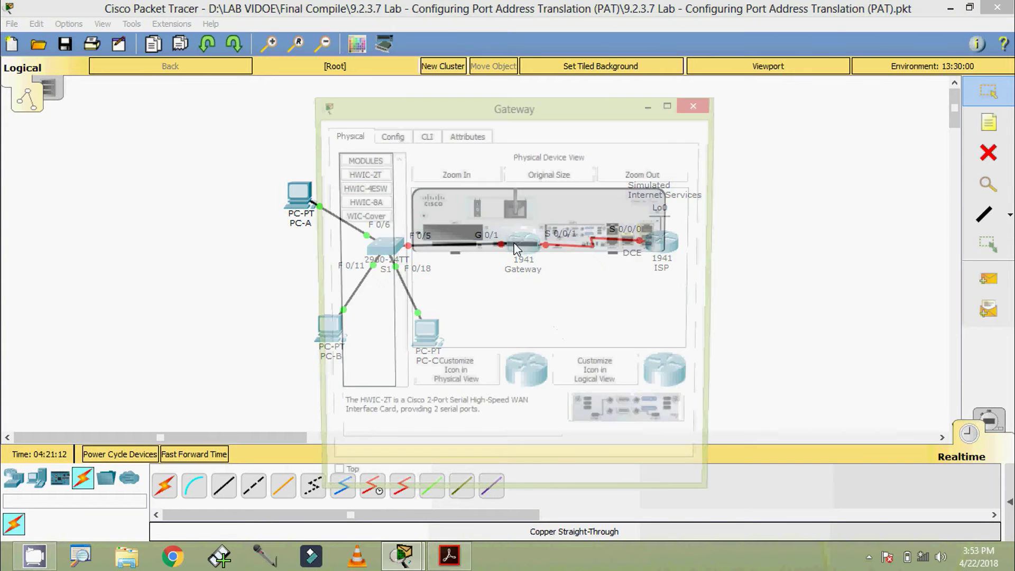
left_click_drag(491, 108, 579, 29)
left_click(540, 63)
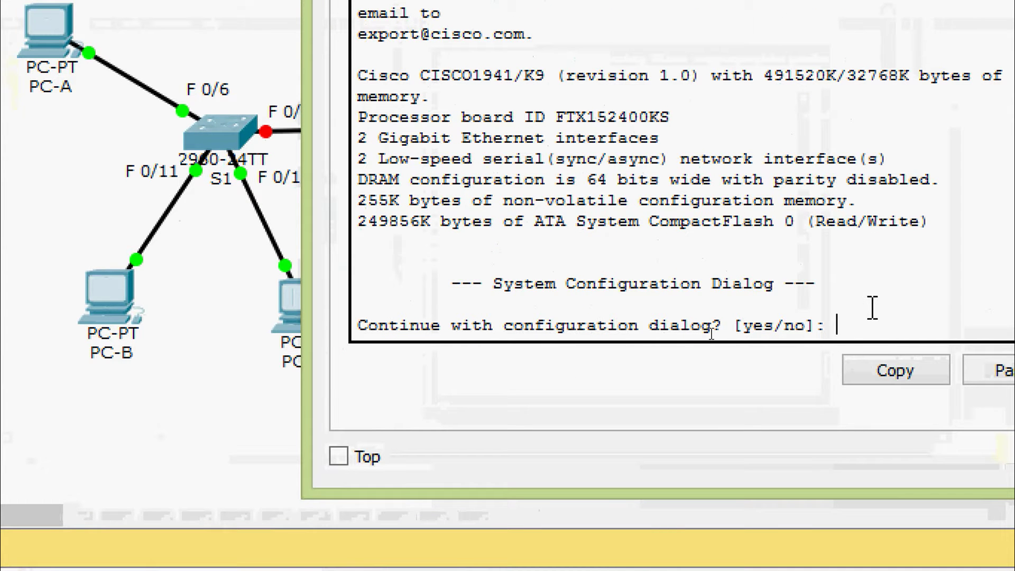
type("n")
key("Return")
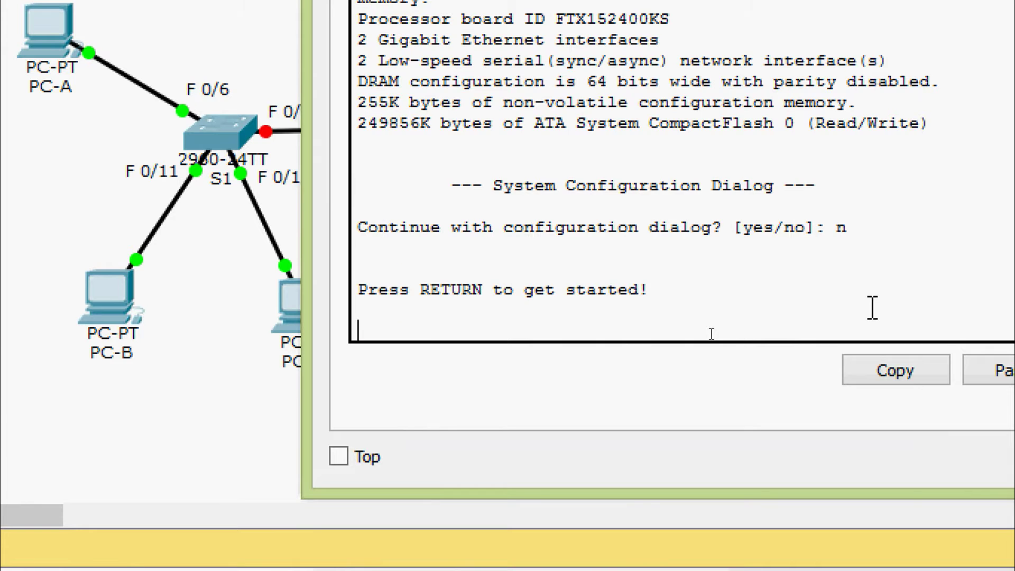
key("Return")
type("ena")
key("Tab")
key("Return")
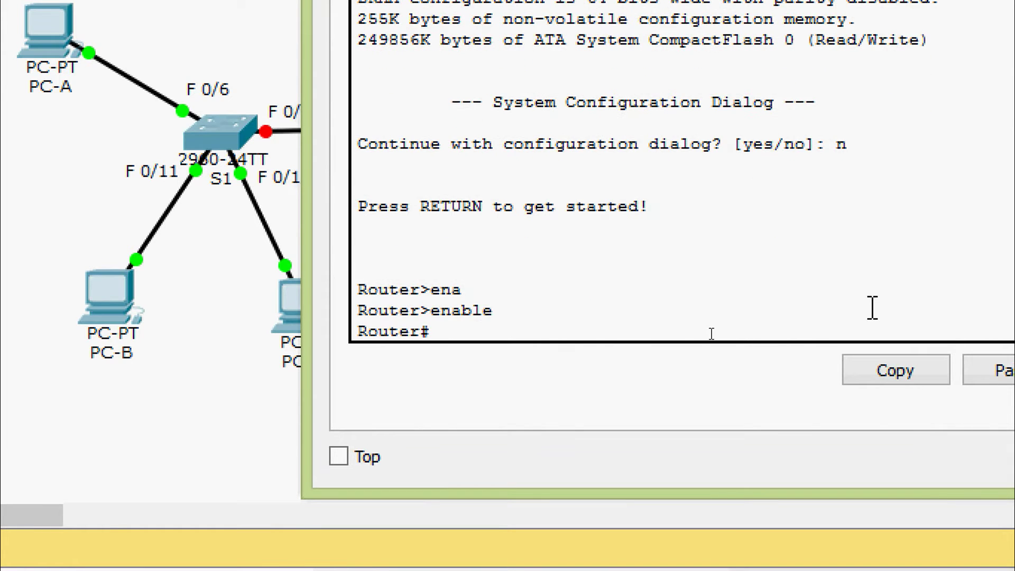
type("conf")
key("Tab")
key("Tab")
type("terminal")
key("Return")
key("Return")
key("Return")
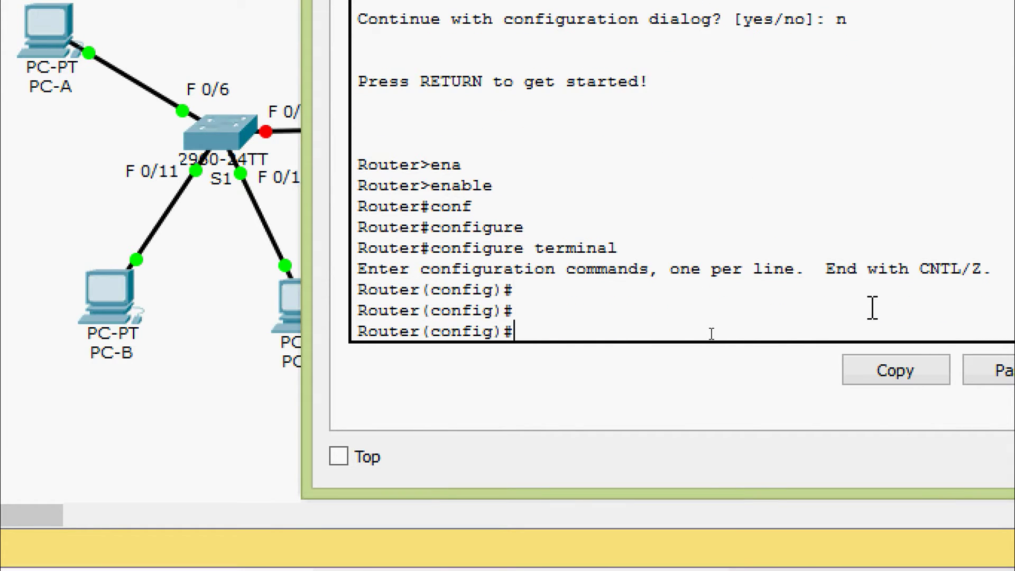
- Assign 192.168.1.1 255.255.255.0 to interface GigabitEthernet0/1
type("inter")
key("Tab")
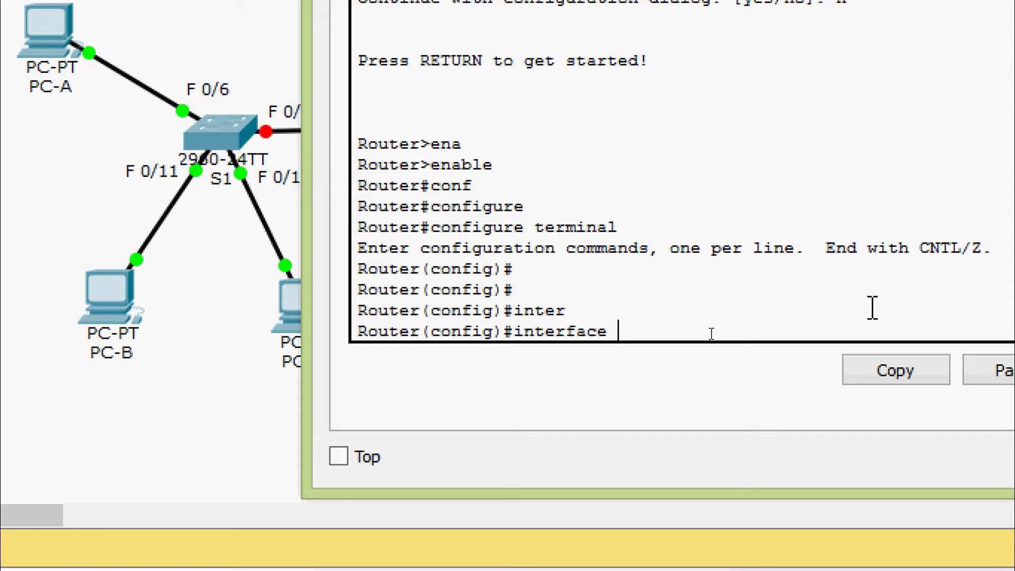
type("g")
key("Tab")
type("0/1")
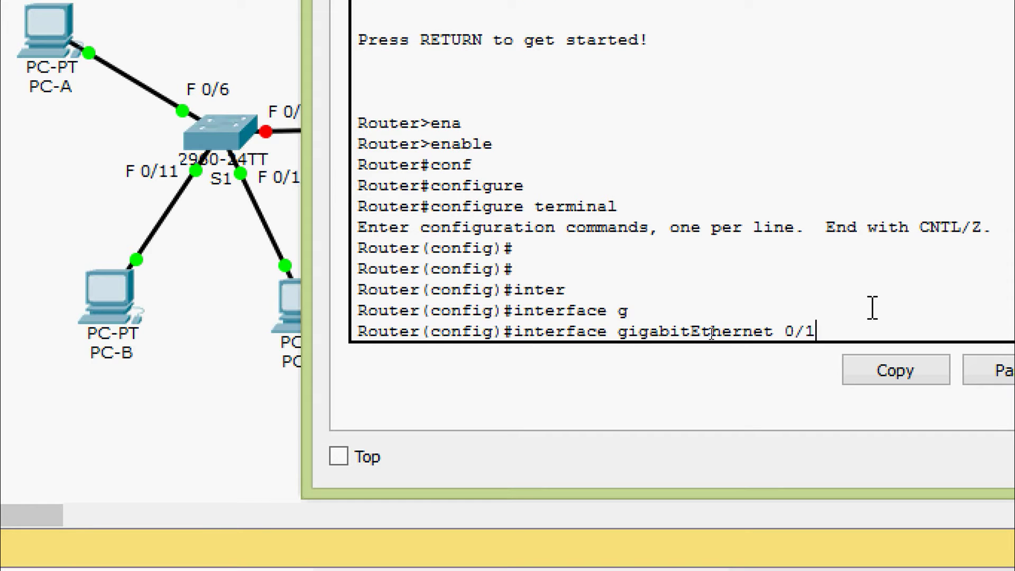
key("Return")
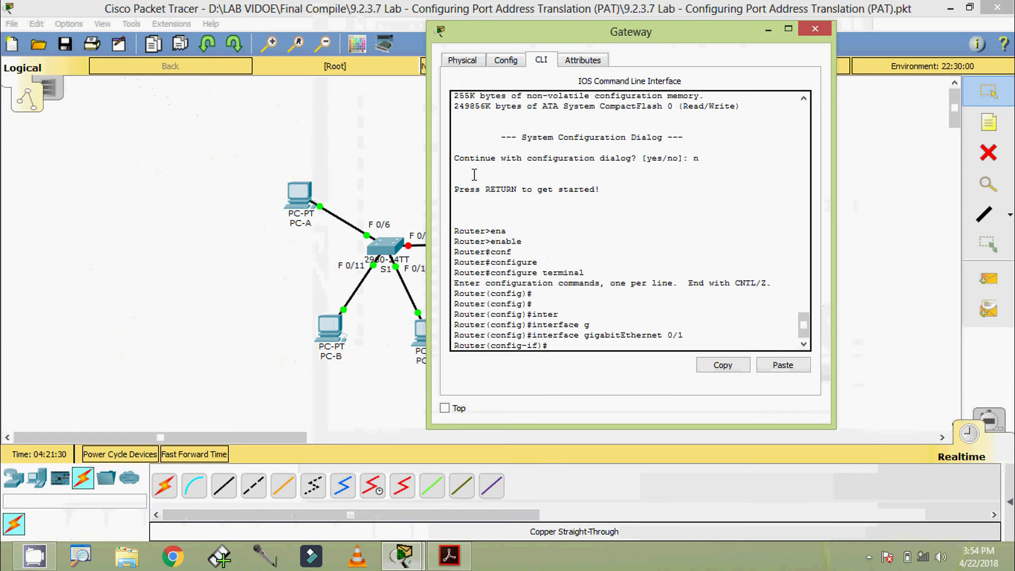
left_click_drag(486, 39, 584, 38)
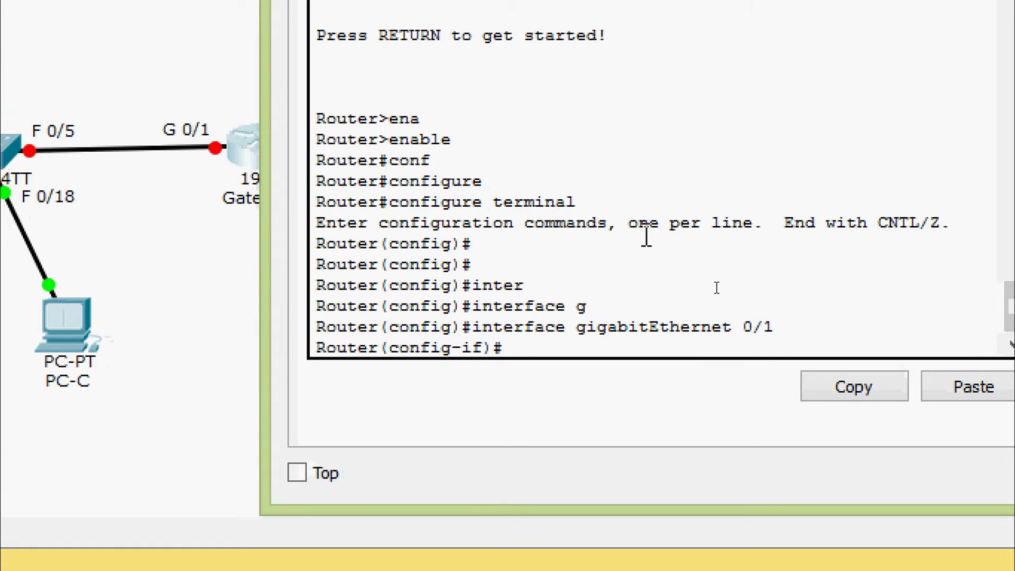
type("ip ad")
key("Tab")
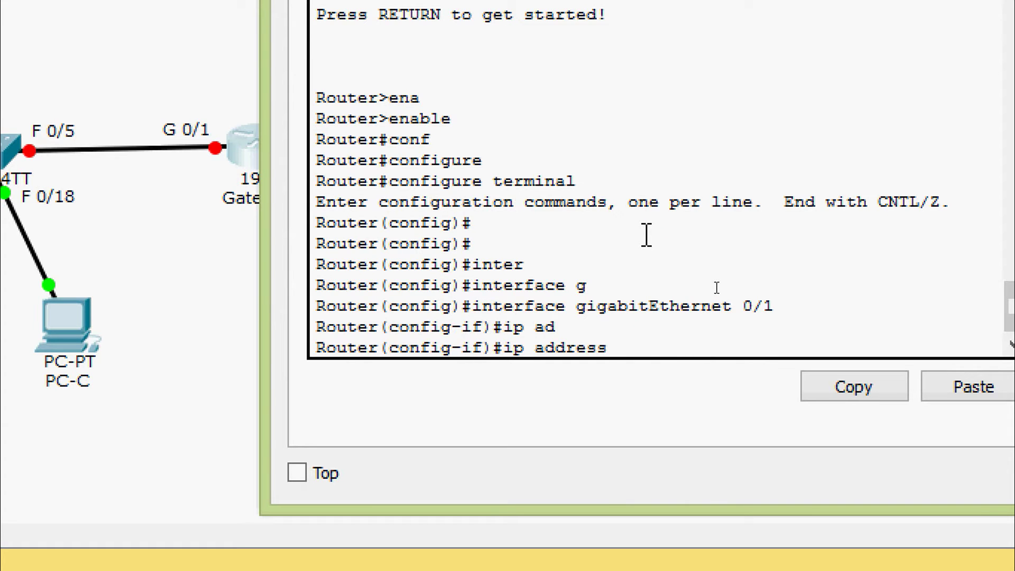
type("192.168.1.1")
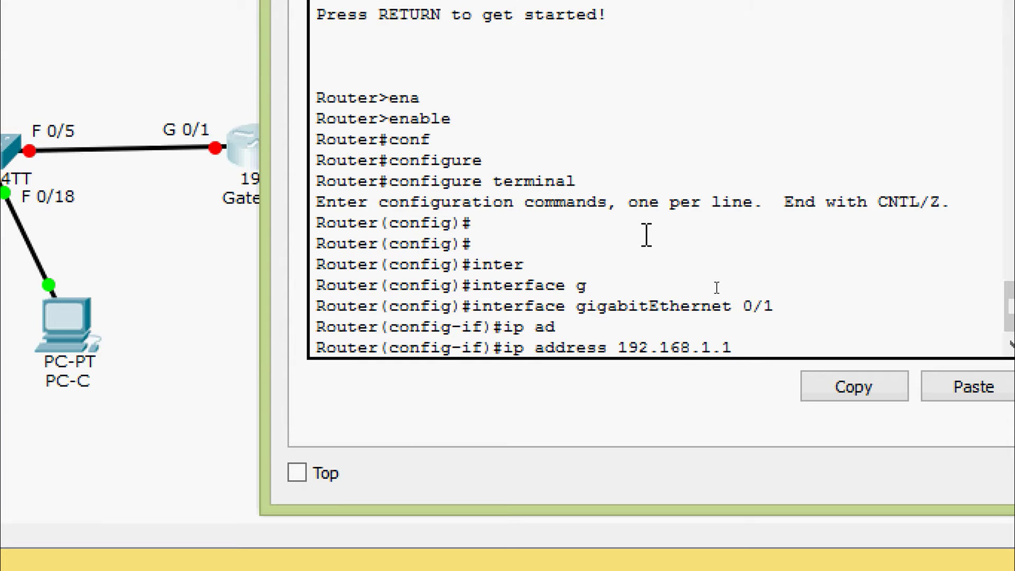
type(" ?255")
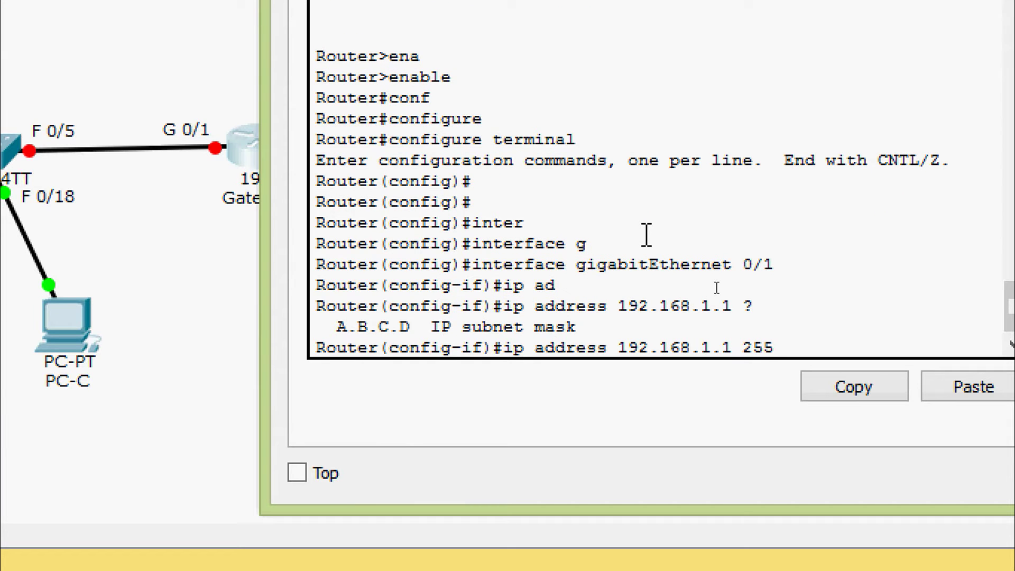
type(".255.255.0")
key("Return")
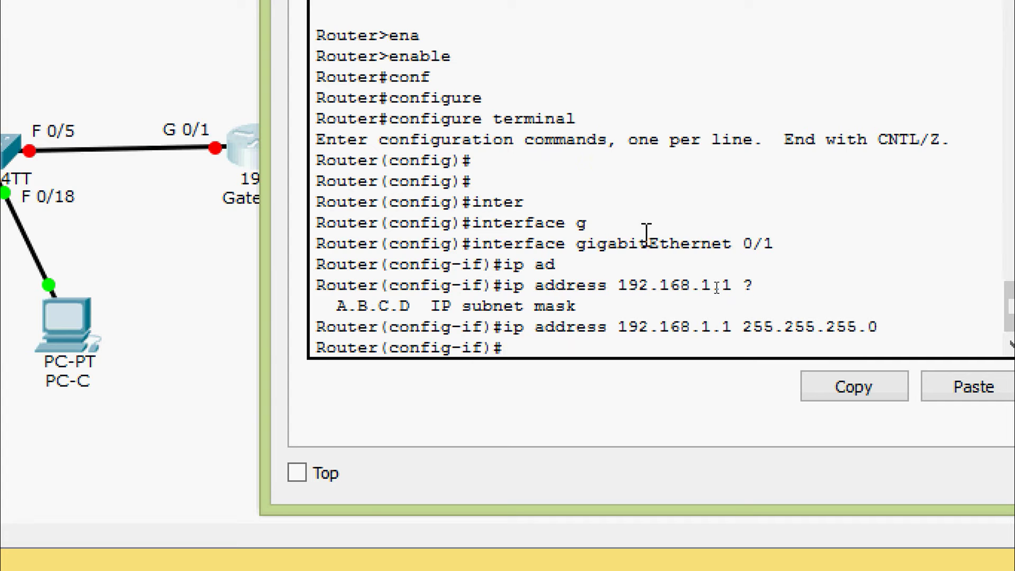
- Enable GigabitEthernet0/1 with no shutdown and leave interface configuration mode
type("no shut")
key("Tab")
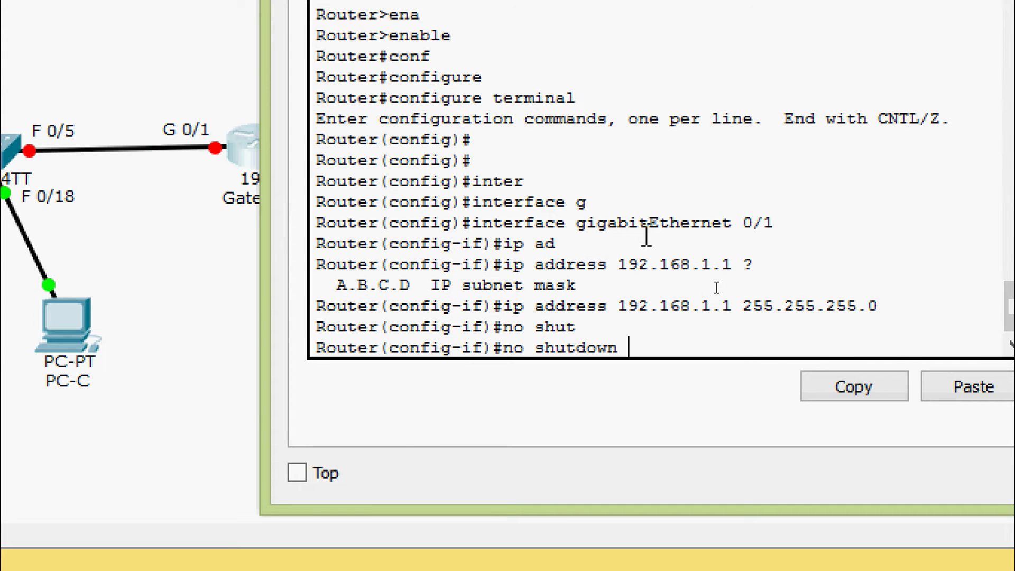
key("Return")
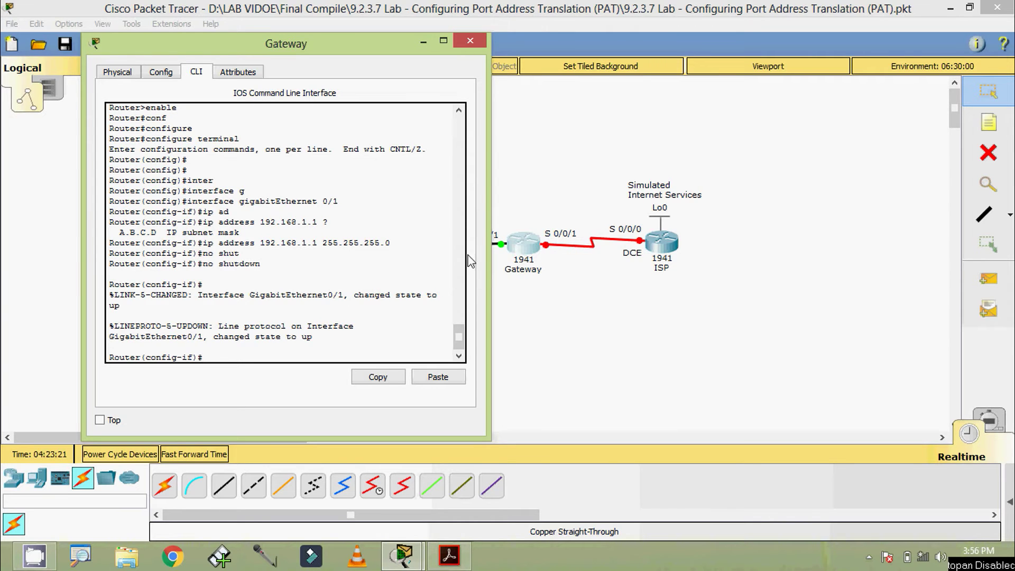
left_click_drag(266, 53, 274, 44)
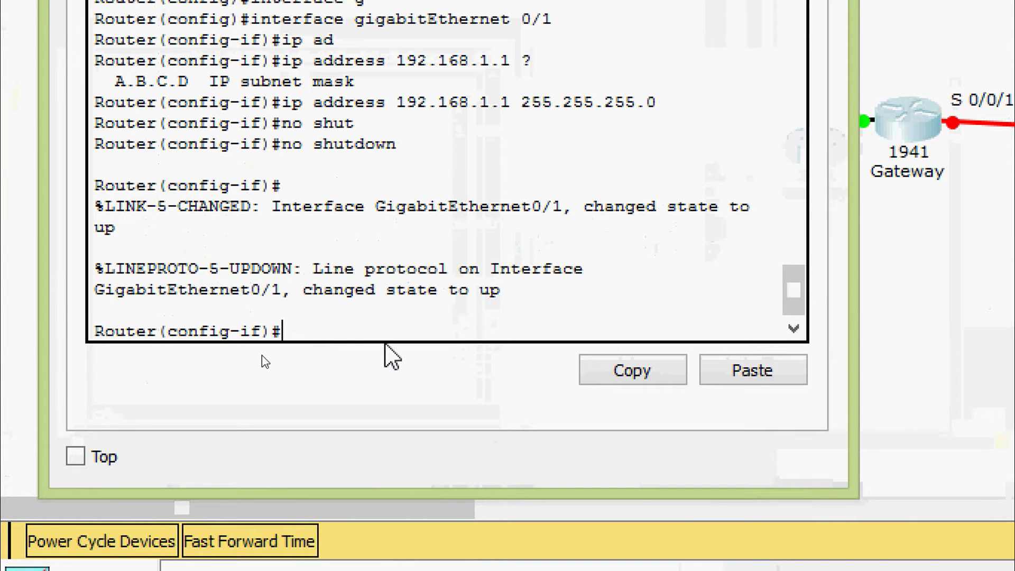
type("exit")
key("Return")
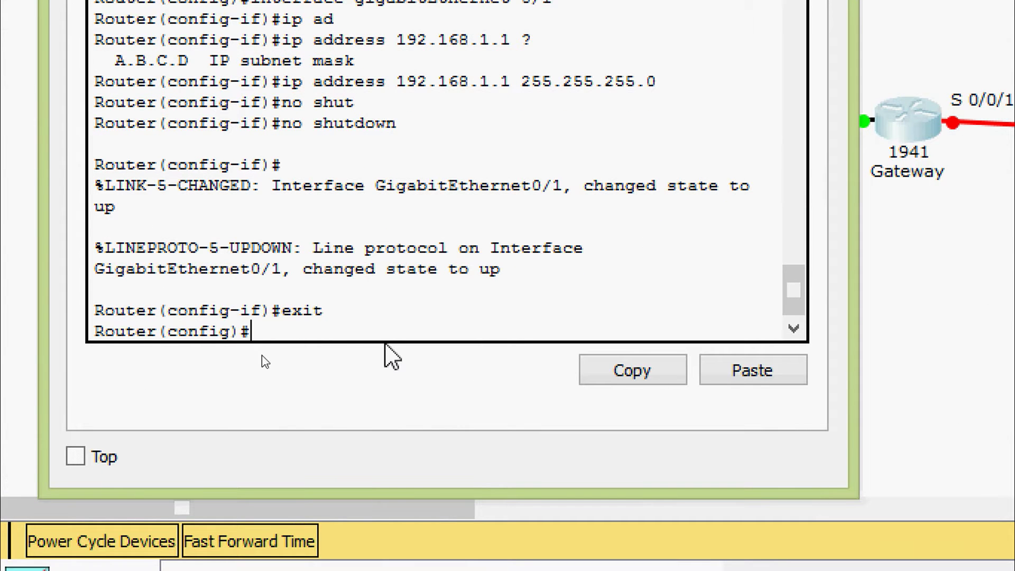
- Assign 209.165.201.18 255.255.255.252 to Gateway's interface Serial0/0/1
type("inter")
key("Tab")
type("ser")
key("Tab")
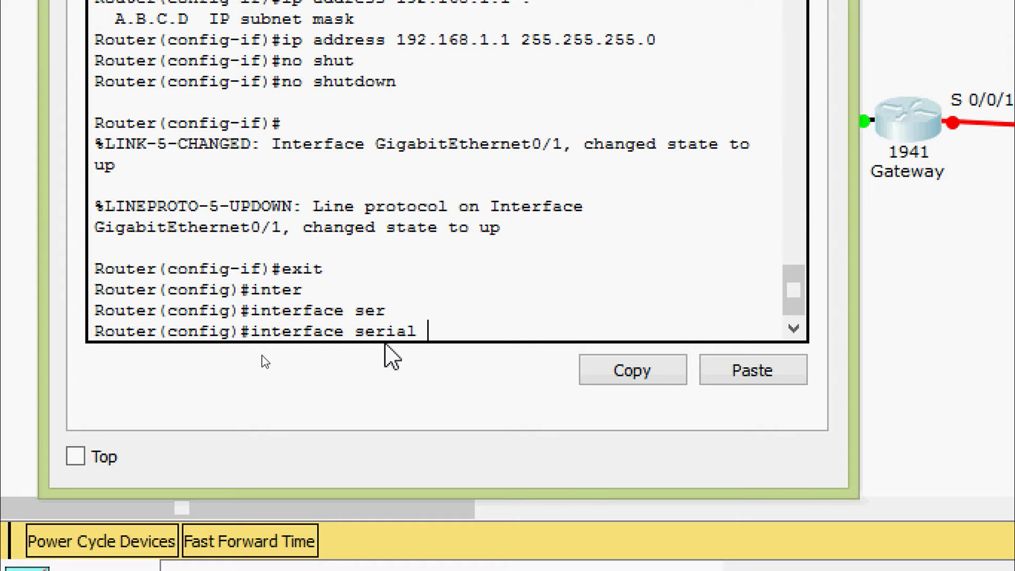
type("0/0/1")
key("Return")
type("ip ad")
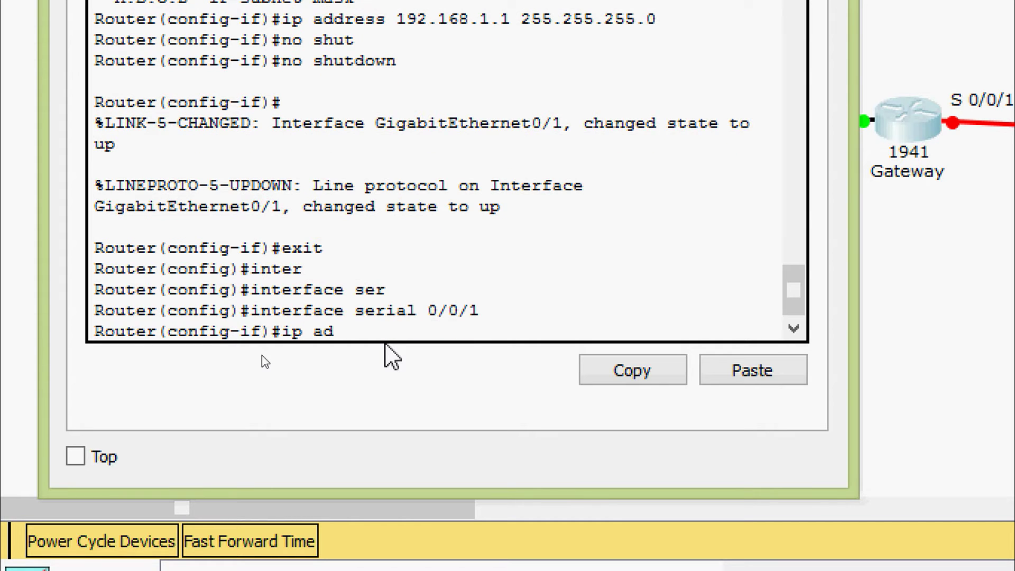
key("Tab")
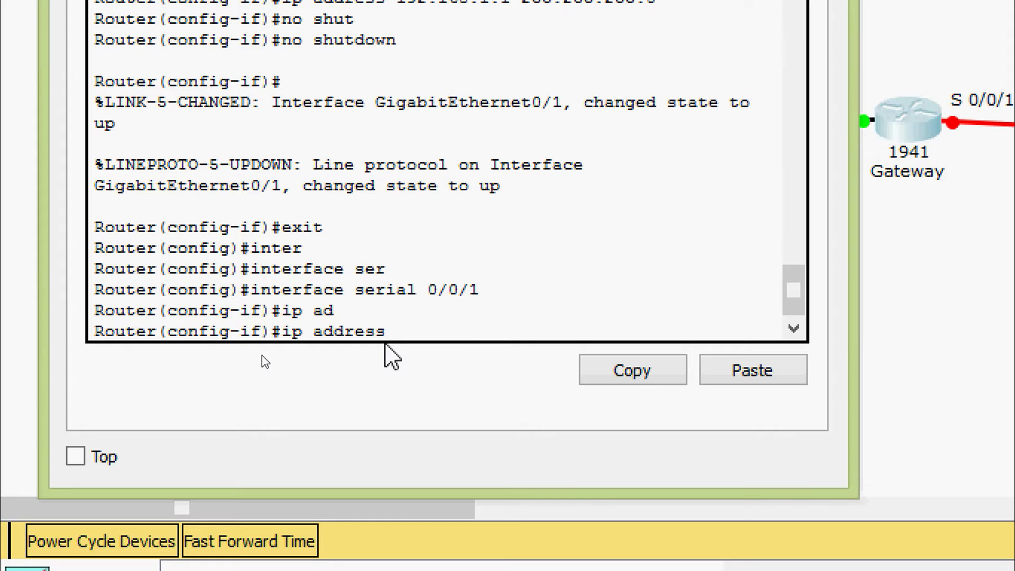
type("209.165.201")
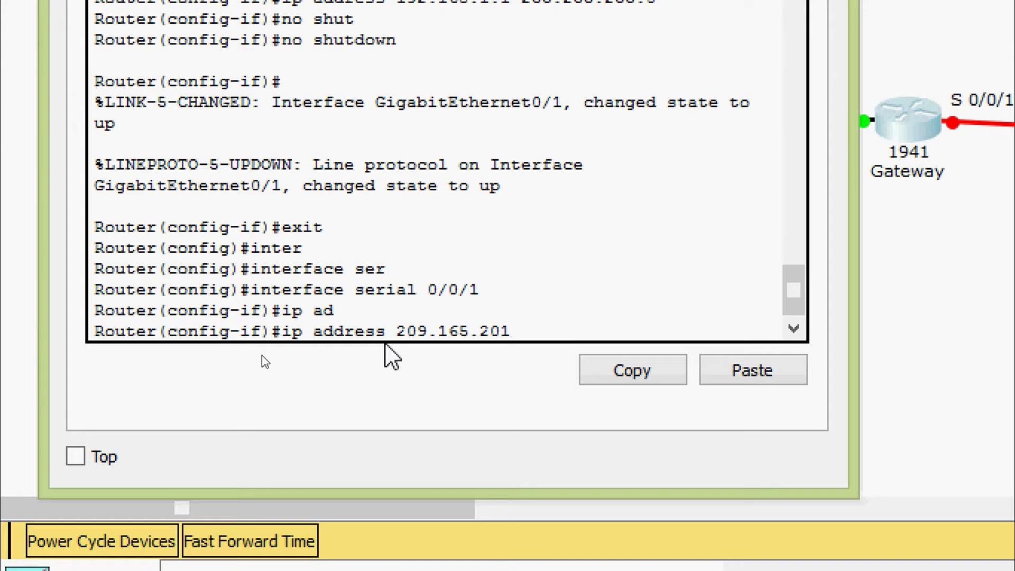
type(".1")
type("8 ")
type("?")
type("25")
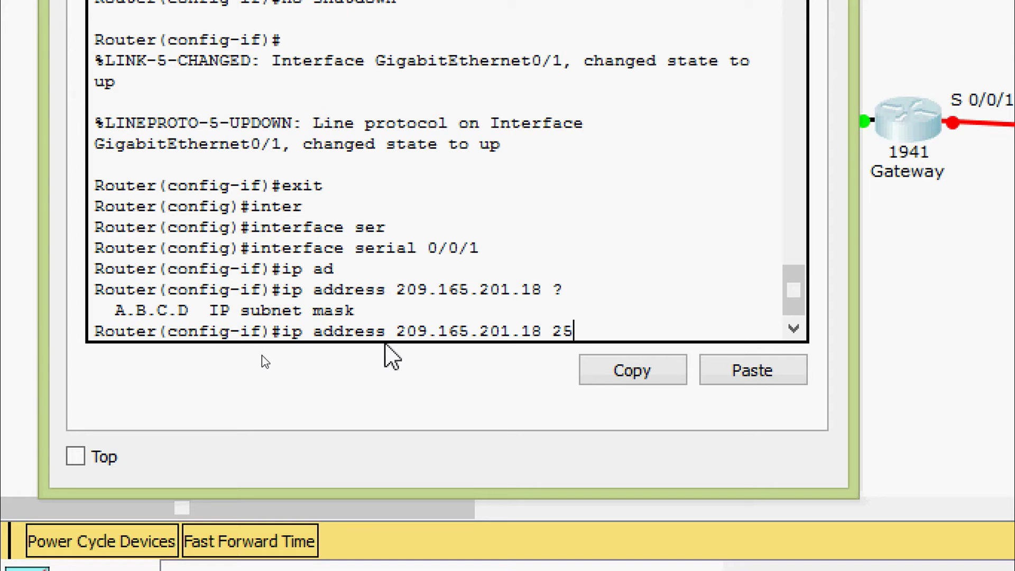
type("5.255.255.252")
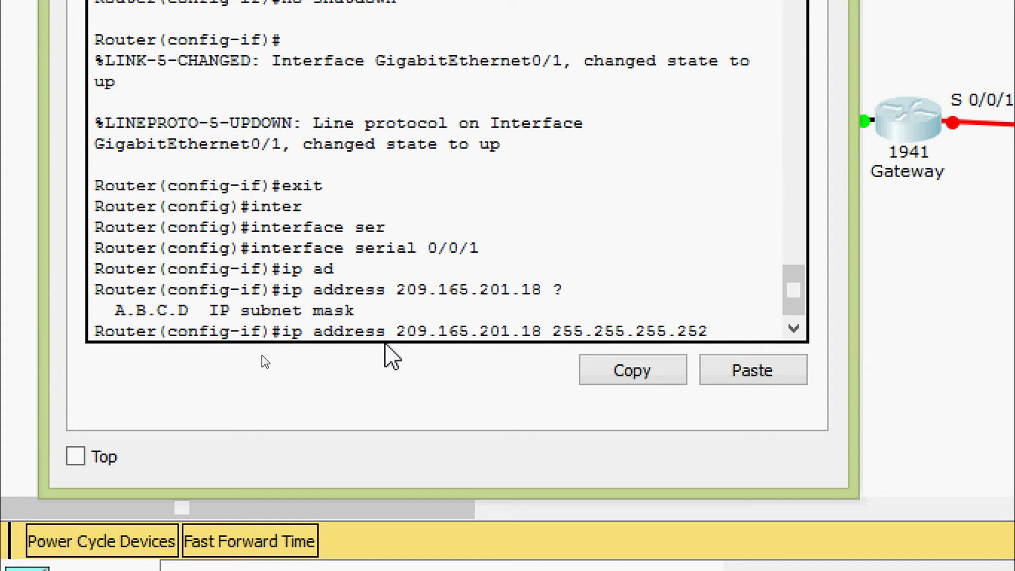
key("Return")
- Enable Serial0/0/1 on Gateway with no shutdown
type("no shut")
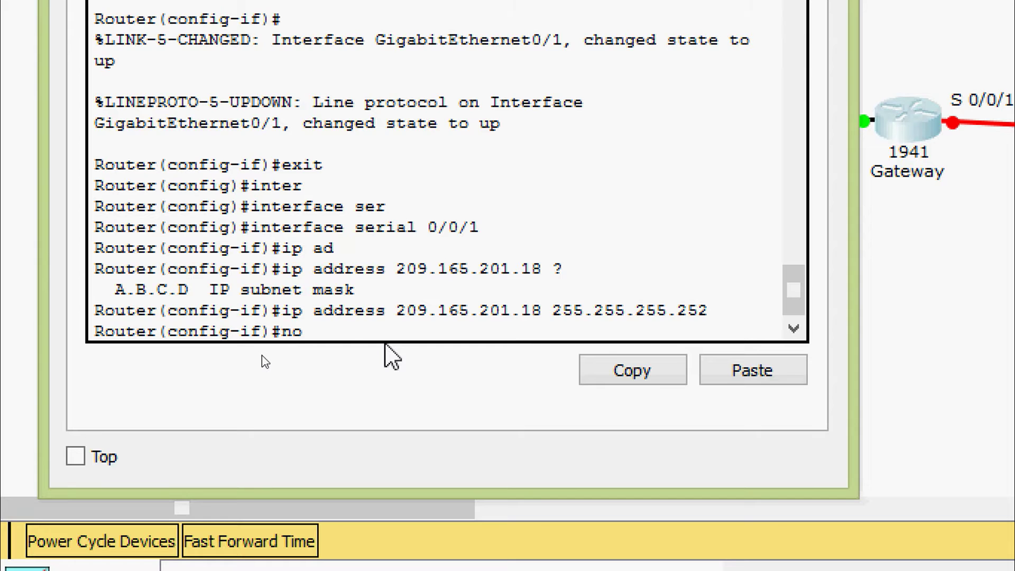
key("Tab")
key("Return")
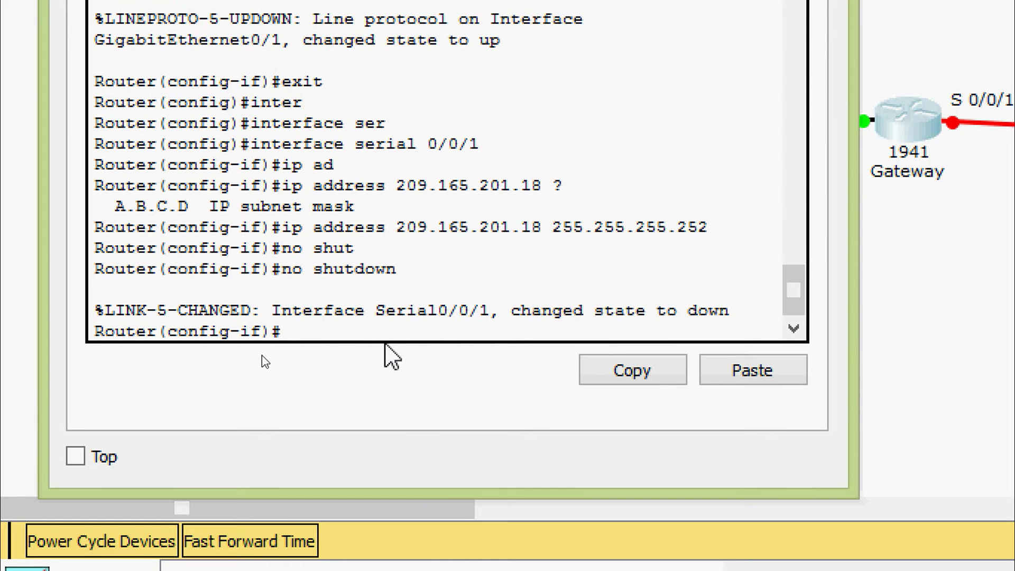
key("Return")
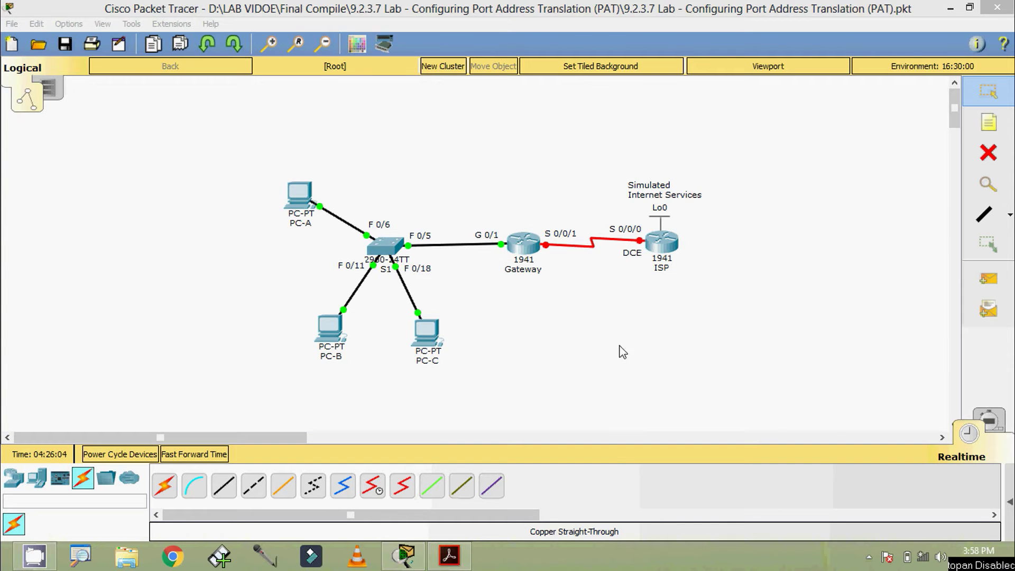
- Open the ISP router's CLI, decline initial setup, and enter global configuration mode
left_click(662, 244)
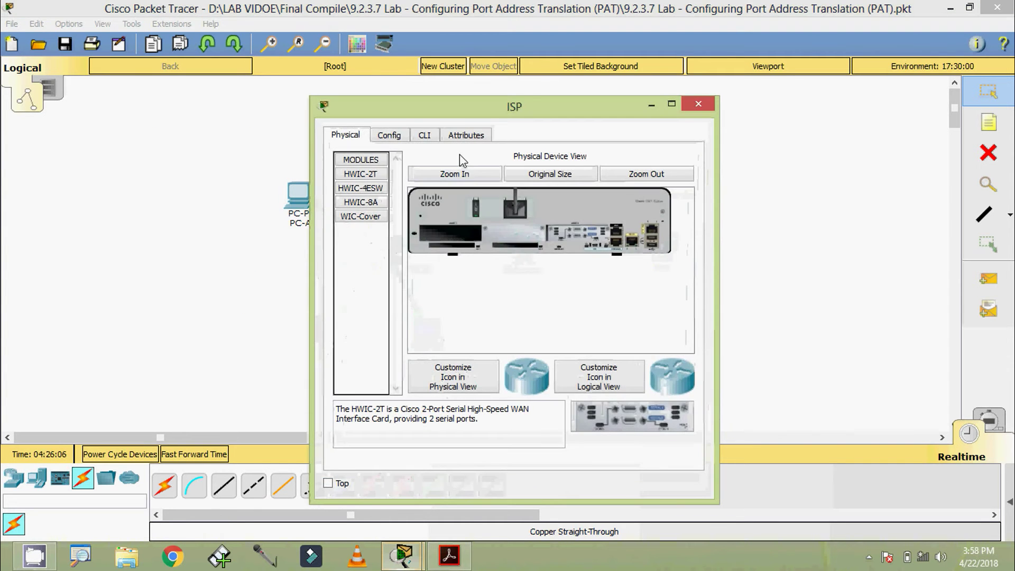
left_click(426, 136)
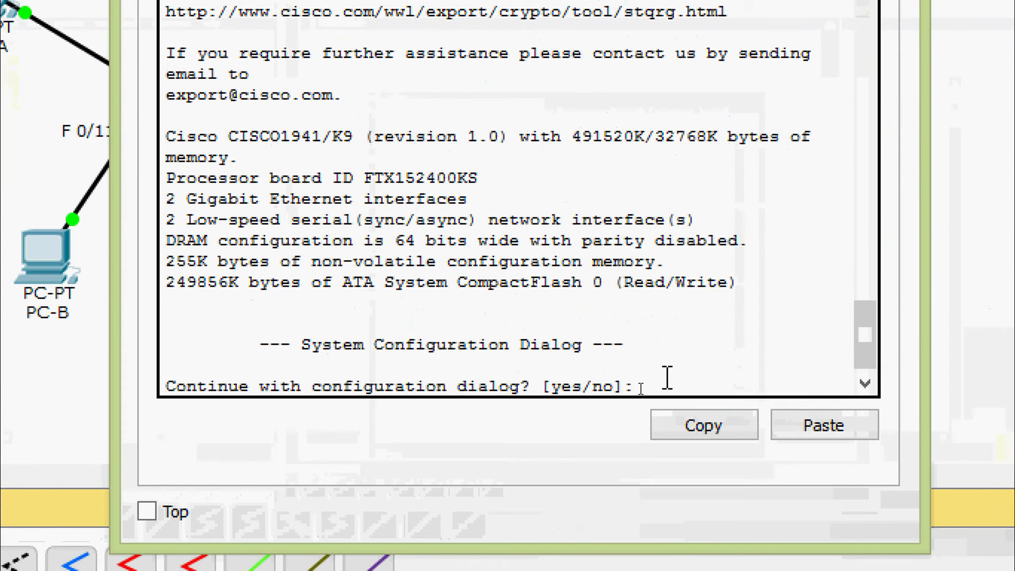
type("n")
key("Return")
type("ena")
key("Tab")
key("Return")
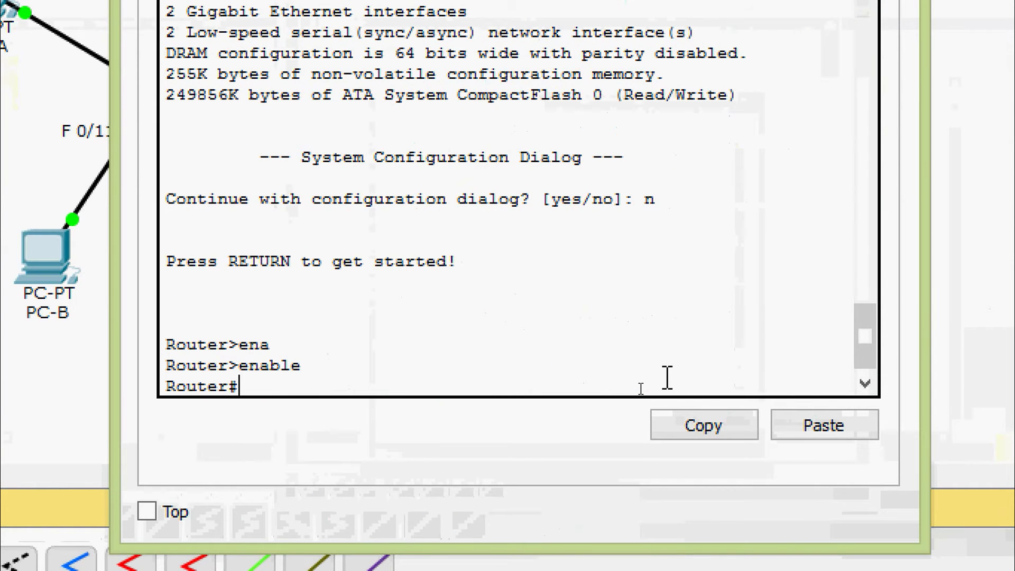
type("conf")
key("Tab")
key("Tab")
type("terminal")
key("Return")
key("Return")
- Assign 209.165.201.17 255.255.255.252 to ISP's Serial0/0/0, correcting a pasted address
type("ig)#i")
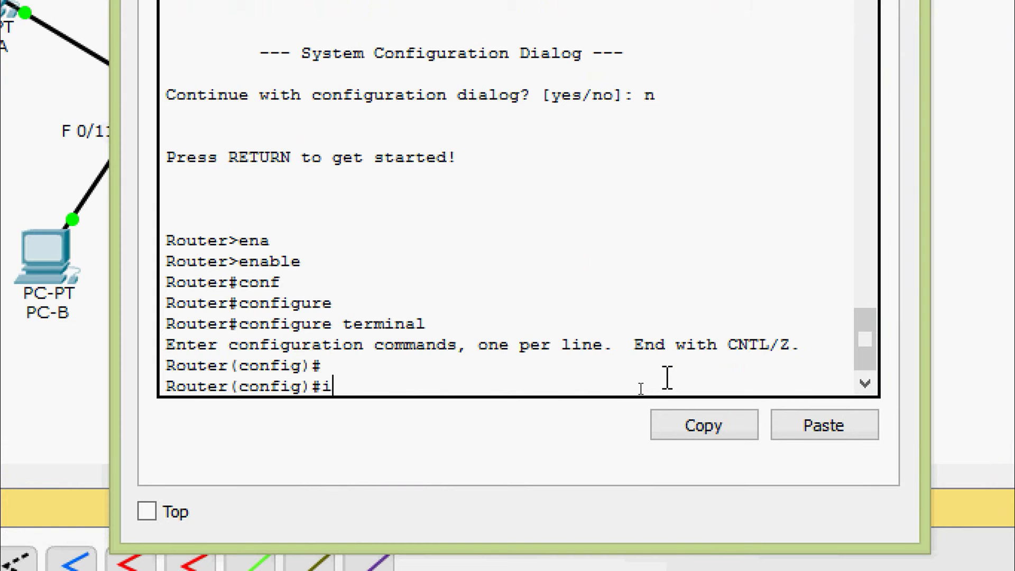
type("nter")
key("Tab")
type("ser")
key("Tab")
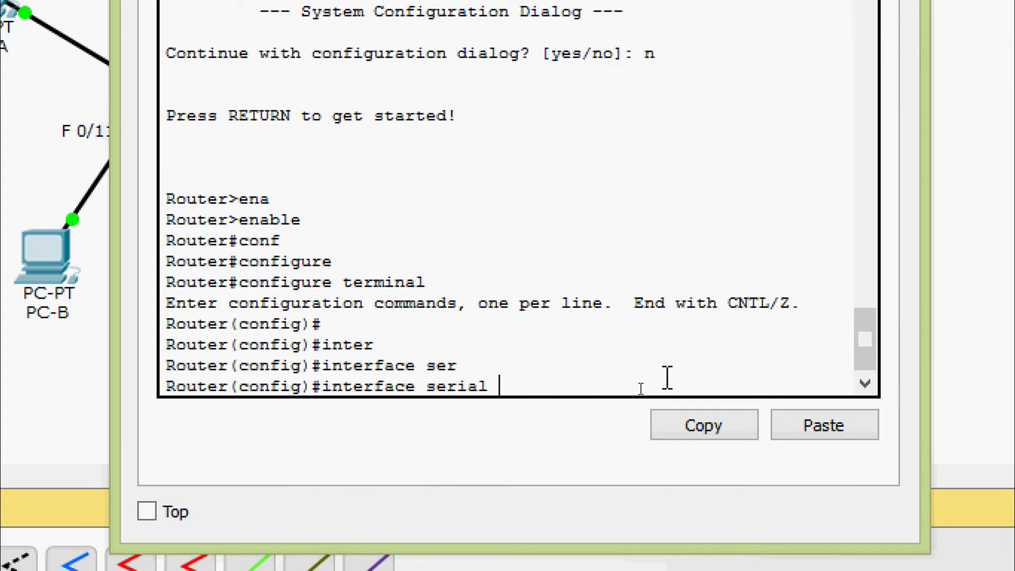
type("0/0/0")
key("Return")
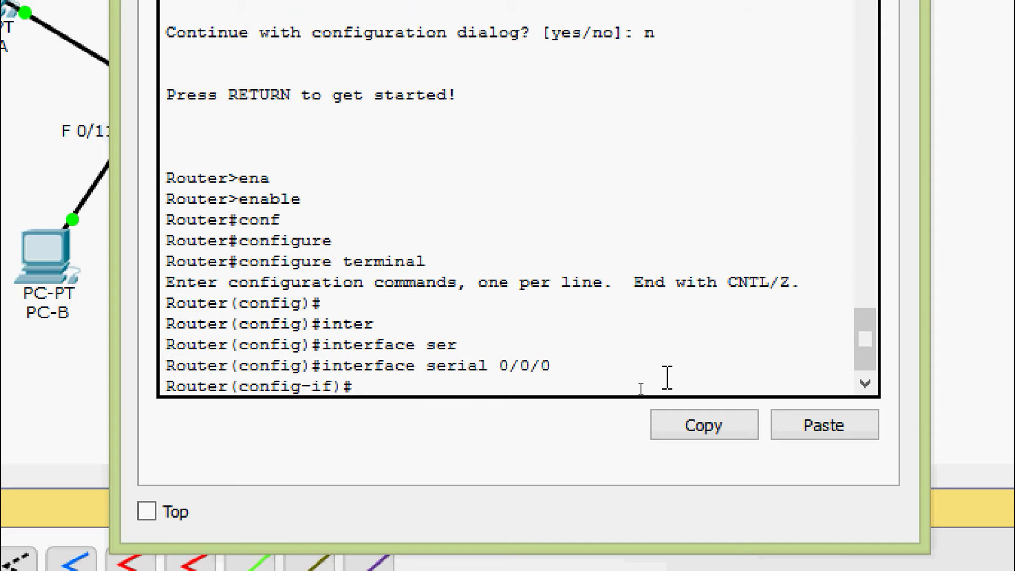
type("ip ad")
key("BackSpace")
key("BackSpace")
key("BackSpace")
key("BackSpace")
key("BackSpace")
right_click(446, 389)
left_click(481, 442)
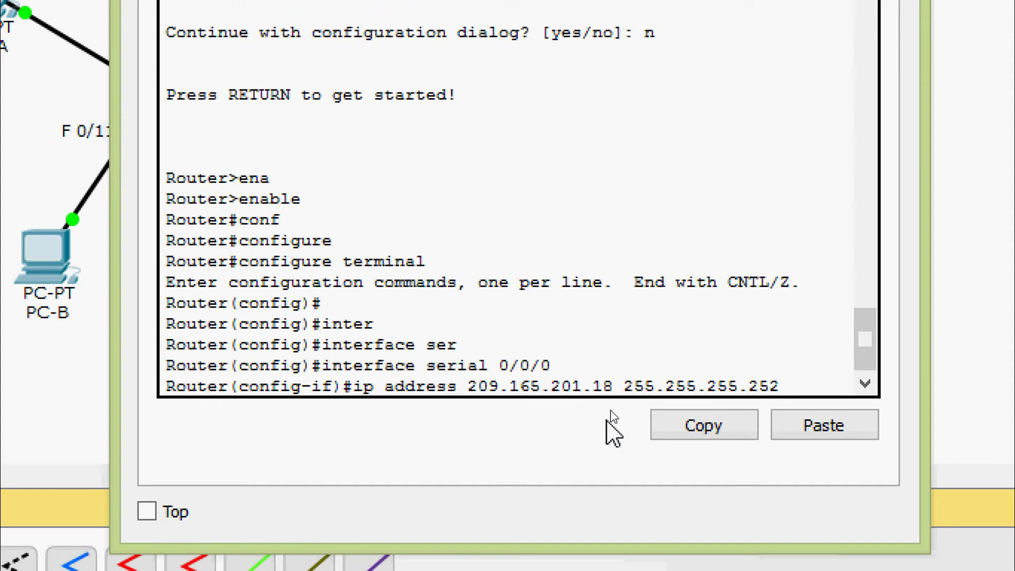
key("Left")
key("Left")
key("Left")
key("Left")
key("Left")
key("Left")
key("Left")
key("Left")
key("Left")
key("Left")
key("Left")
key("Left")
key("Left")
key("Left")
key("Left")
key("BackSpace")
type("7")
left_click(796, 380)
key("Return")
- Bring ISP's Serial0/0/0 up with no shutdown
type("no shut")
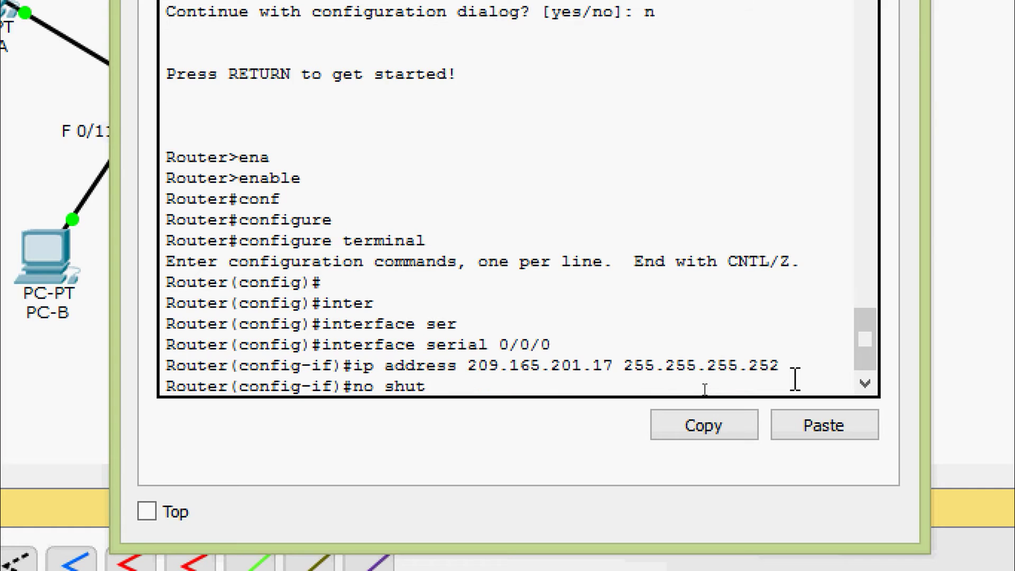
key("Tab")
key("Return")
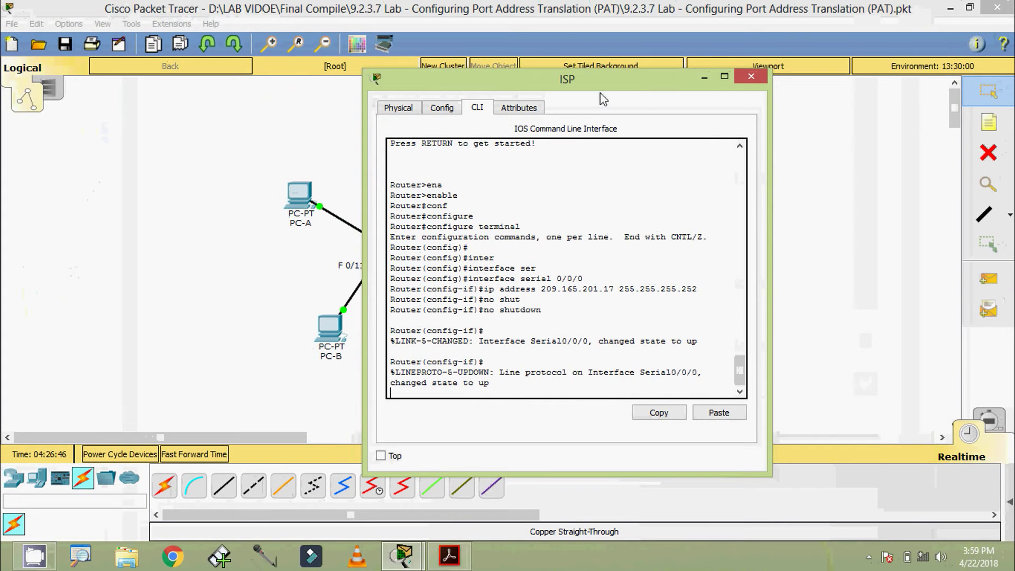
left_click_drag(600, 98, 626, 76)
- Leave the serial interface and create interface Loopback0 on the ISP router
key("Return")
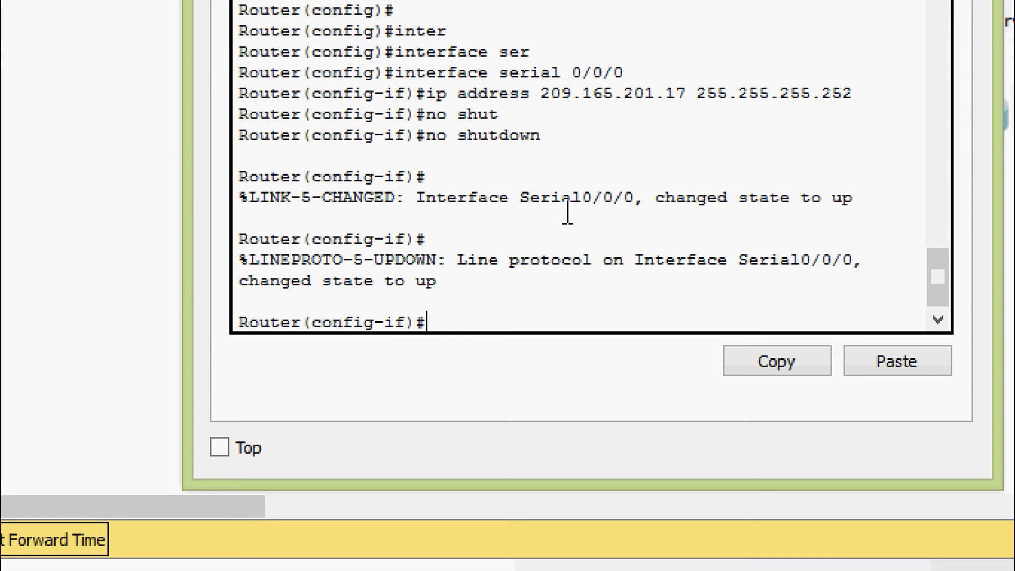
type("exit")
key("Return")
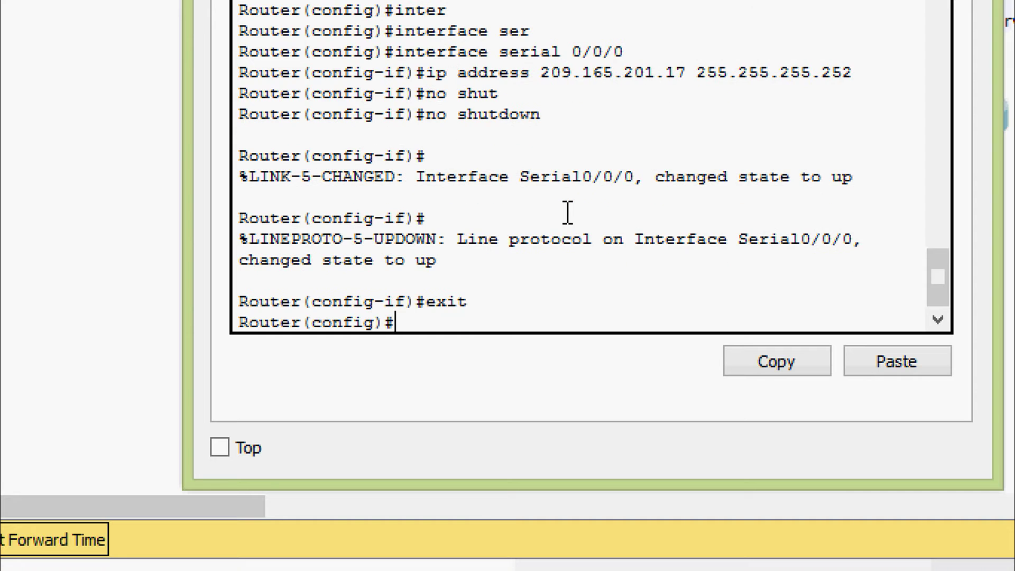
type("inter")
key("Tab")
type("l")
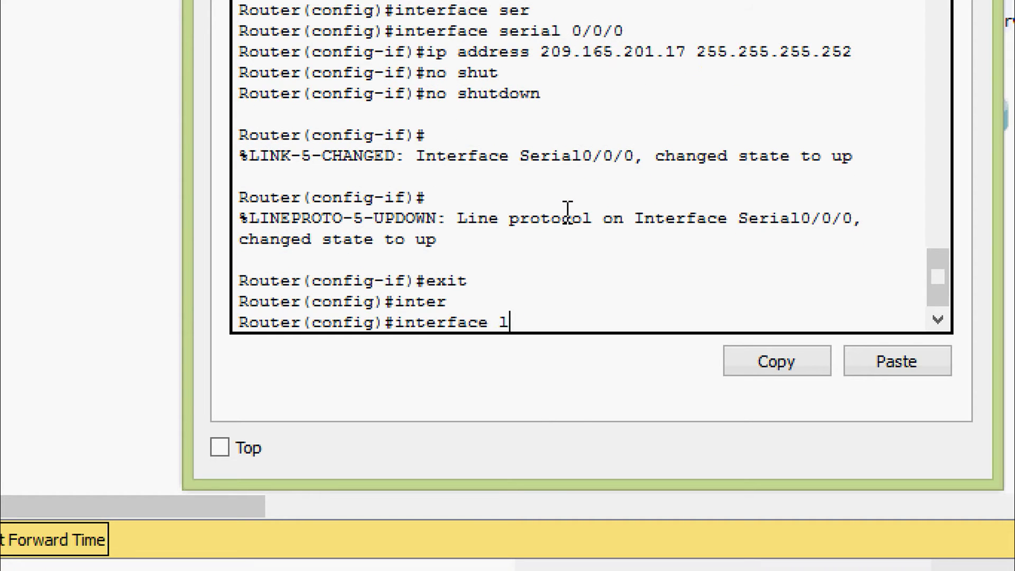
type("o")
key("Tab")
type("?")
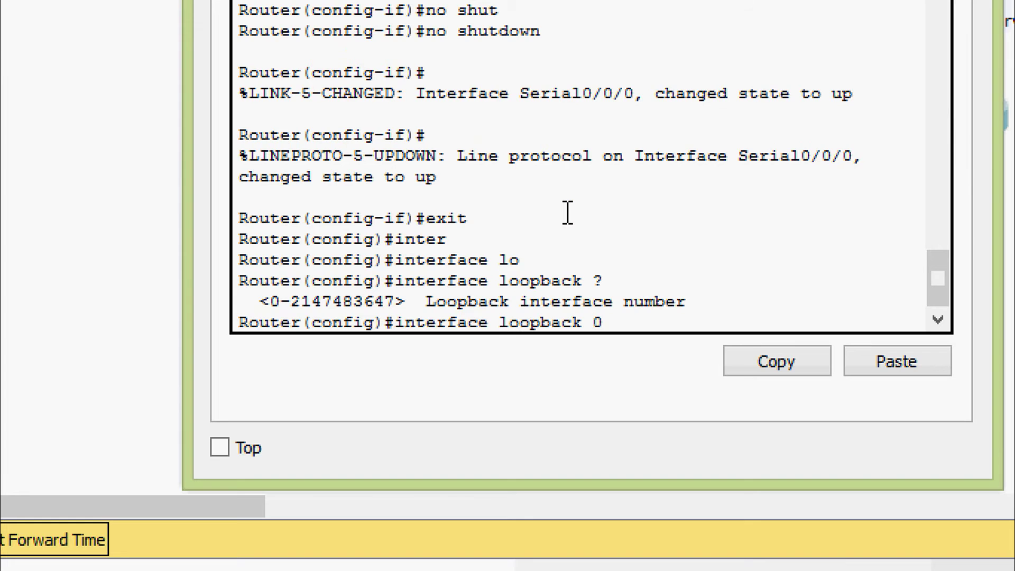
type("0")
key("Return")
key("Return")
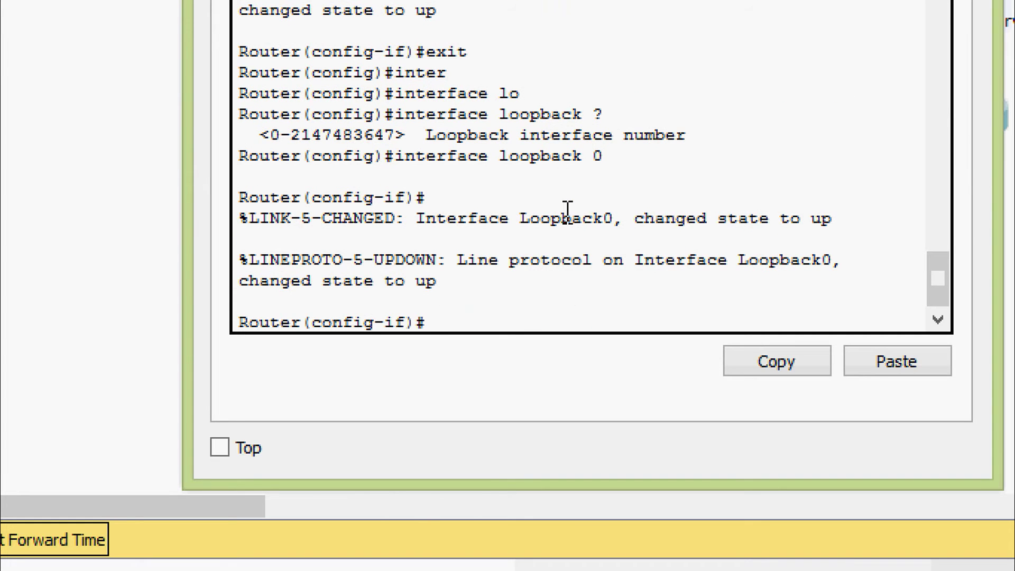
- Give Loopback0 the address 192.31.7.1 255.255.255.255 and enable it with no shutdown
type("ip ad")
key("Tab")
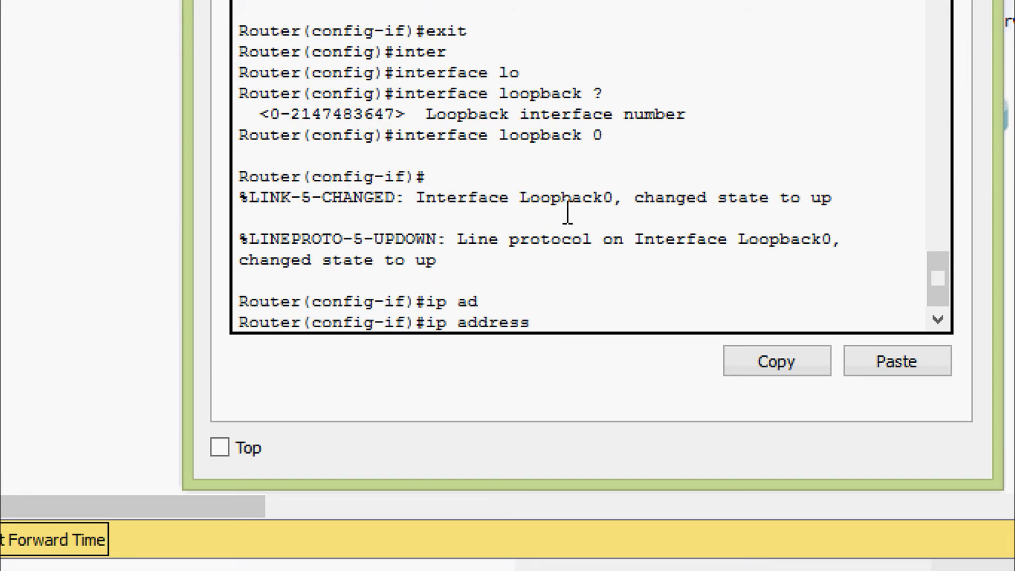
type("192.31.7.1")
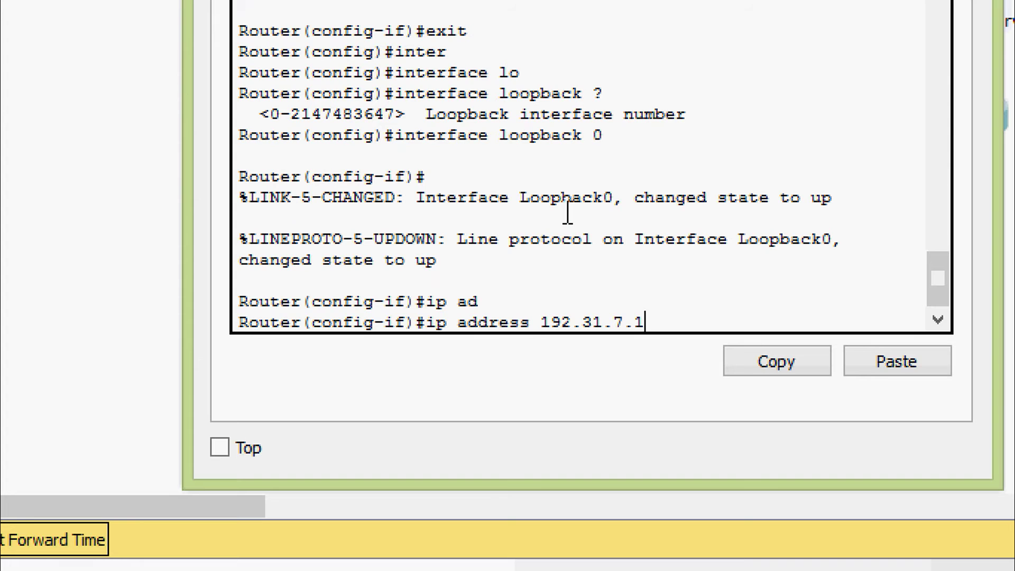
type(" ?")
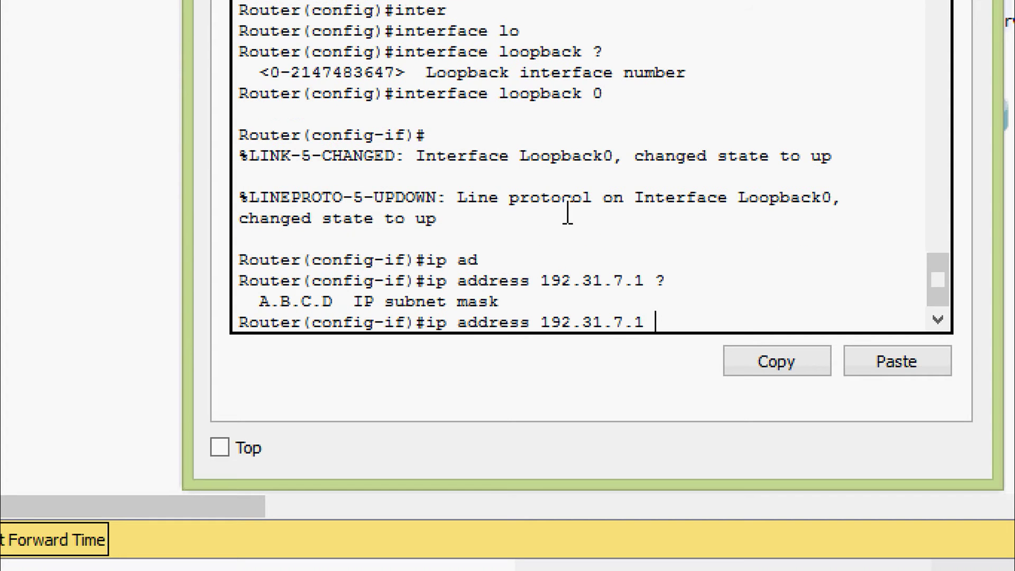
type("255.255.255")
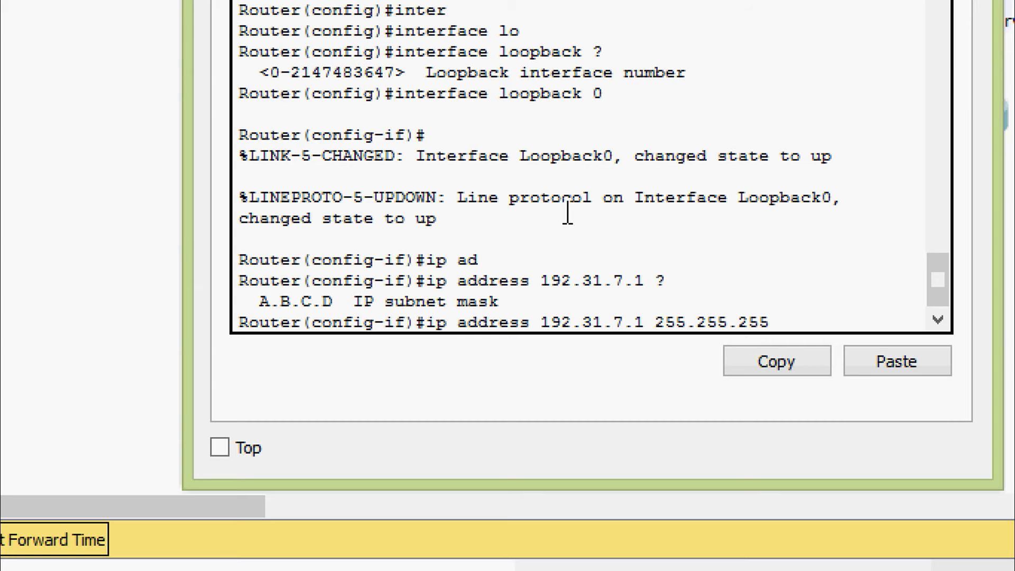
type(".255")
key("Return")
type("no sh")
key("Tab")
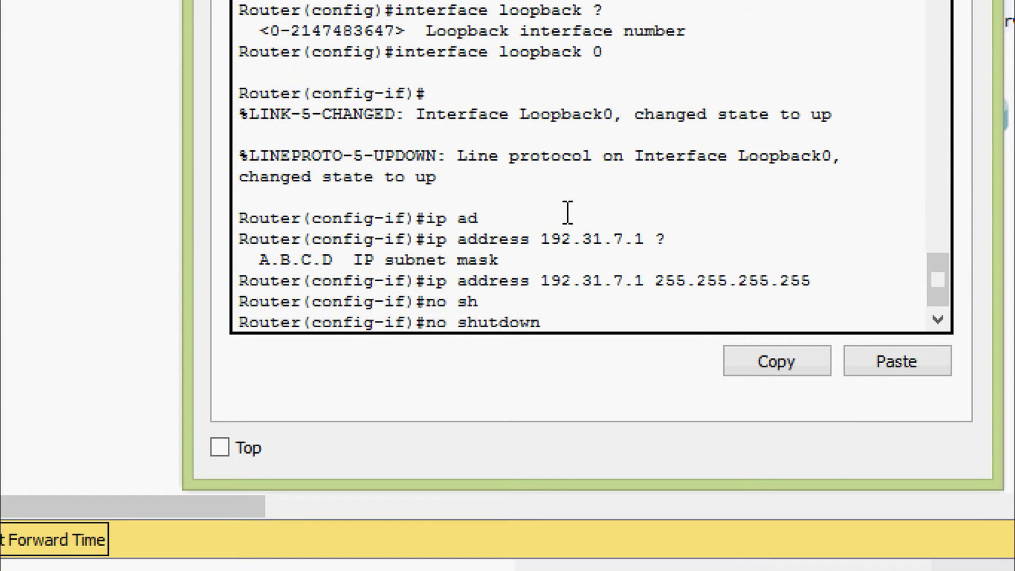
key("Return")
key("Return")
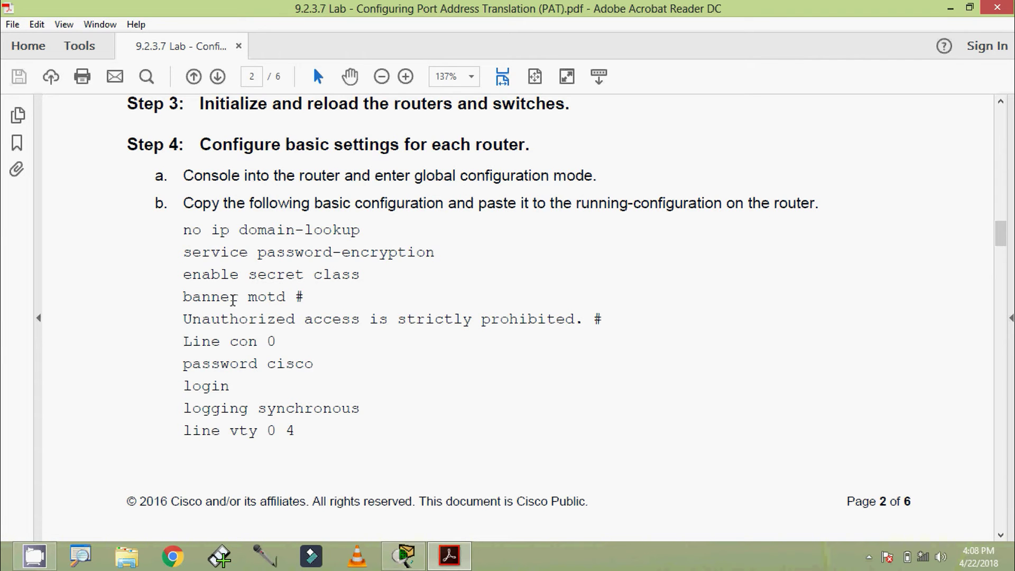
- Read Step 4's basic router configuration commands in the lab PDF, then minimize the PDF
scroll(242, 338, "down", 3)
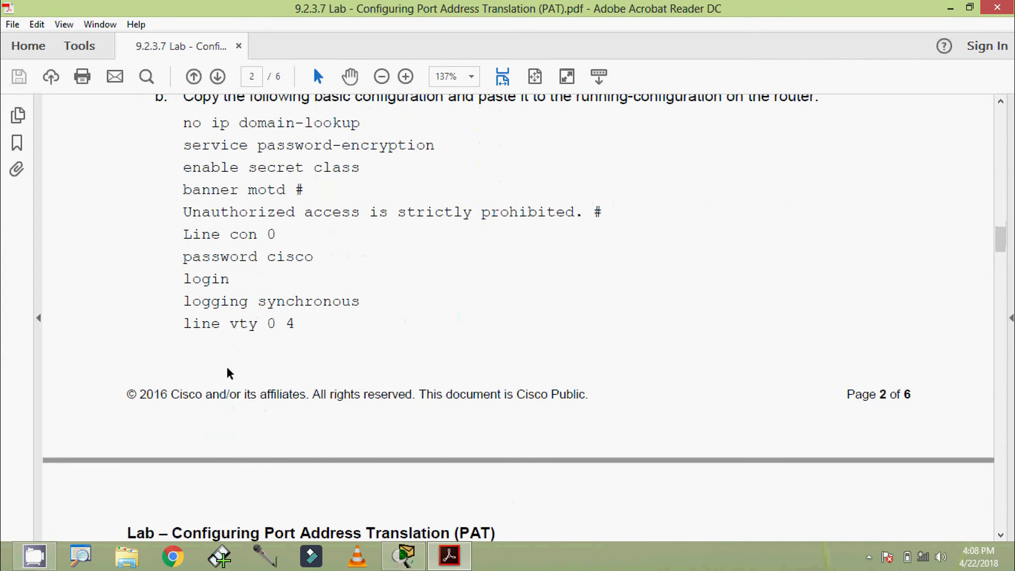
scroll(229, 373, "down", 2)
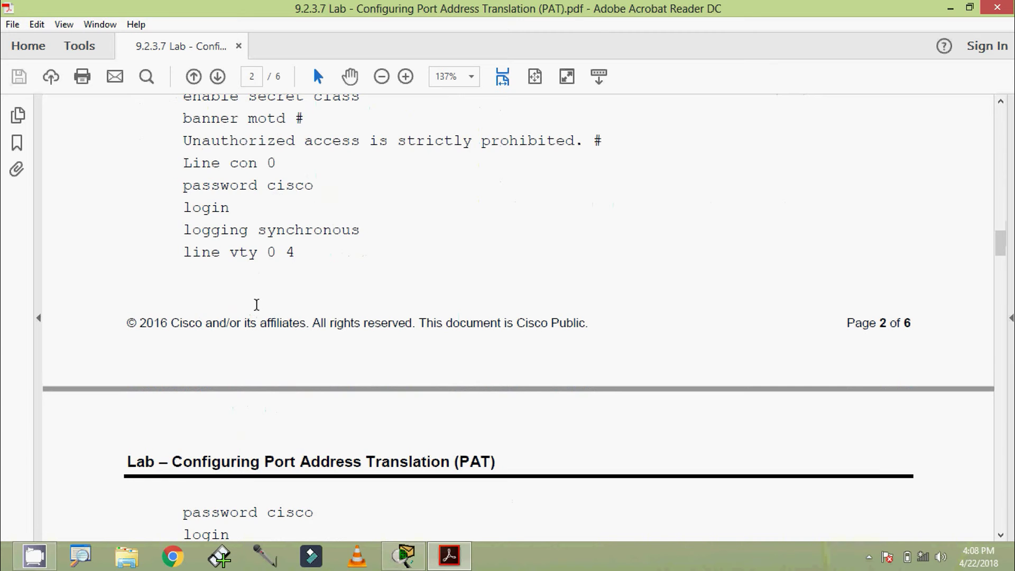
scroll(256, 304, "down", 2)
scroll(257, 304, "up", 4)
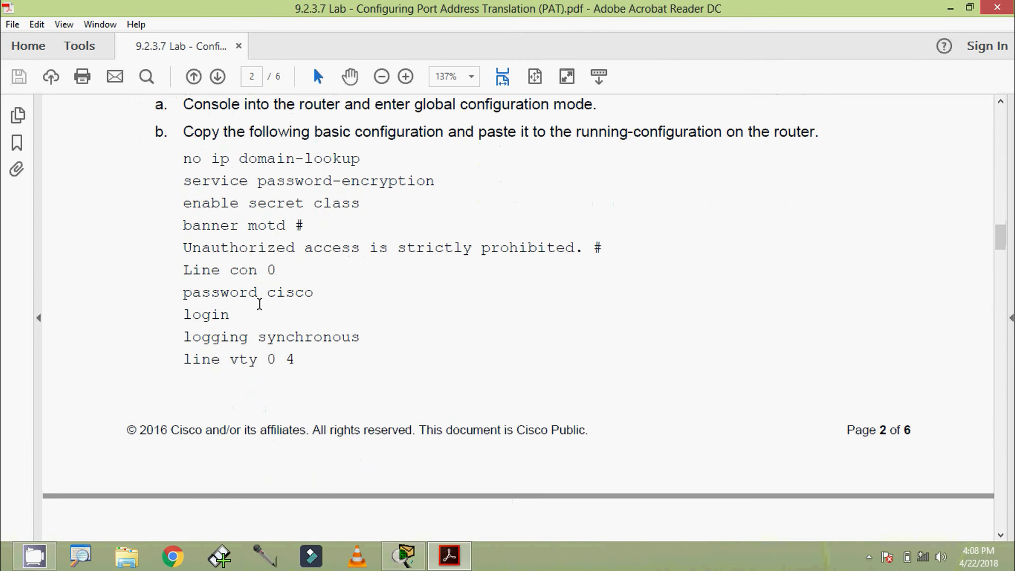
left_click(950, 9)
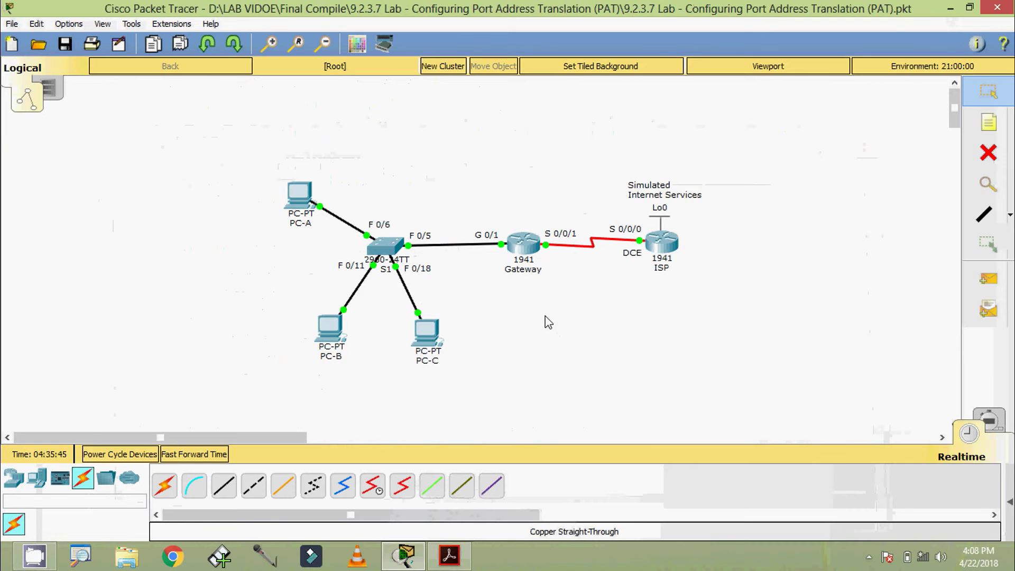
- Open the Gateway router's CLI and enter global configuration mode
left_click(526, 244)
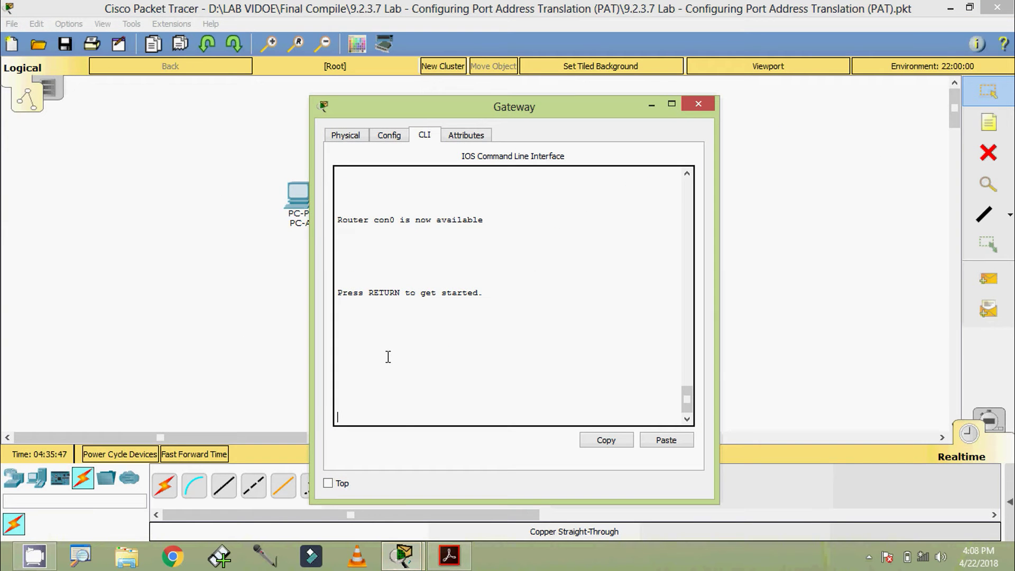
key("Return")
type("ena")
key("Tab")
key("Return")
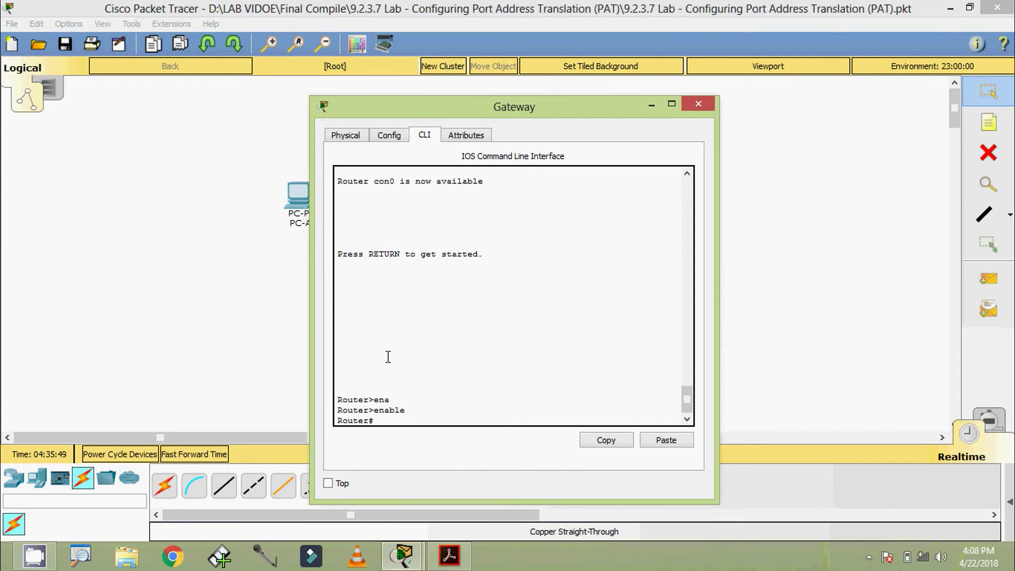
type("conf")
key("Tab")
type("t")
- Disable DNS domain lookup and turn on service password-encryption on Gateway
key("Tab")
key("Return")
key("Return")
key("Return")
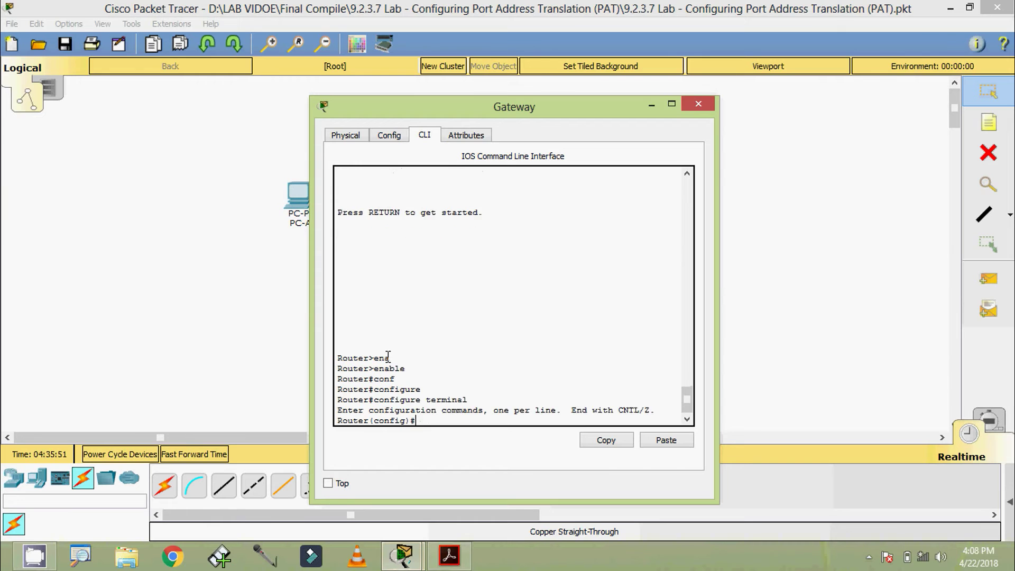
type("no ip")
key("Tab")
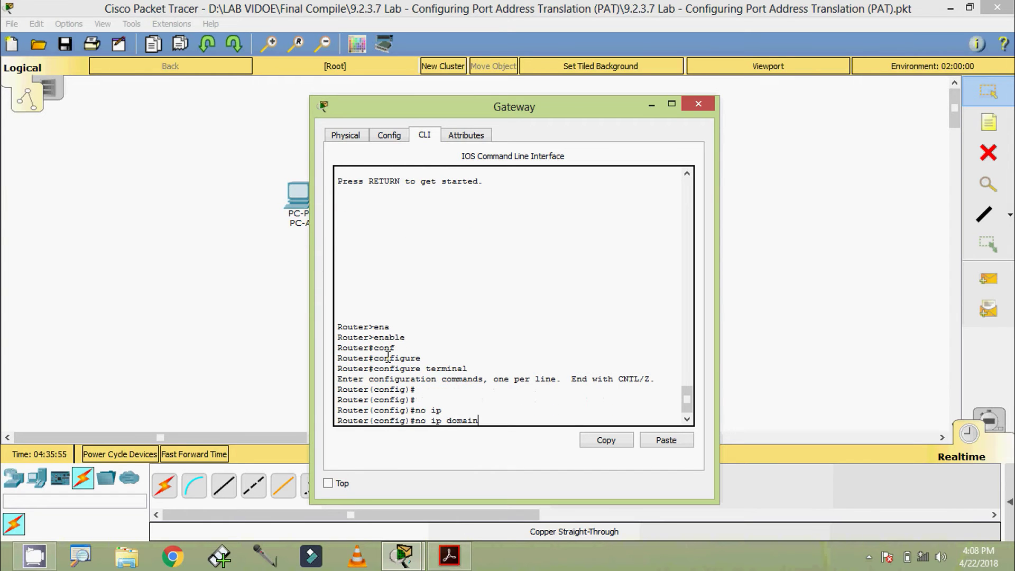
type("domain-l")
key("Tab")
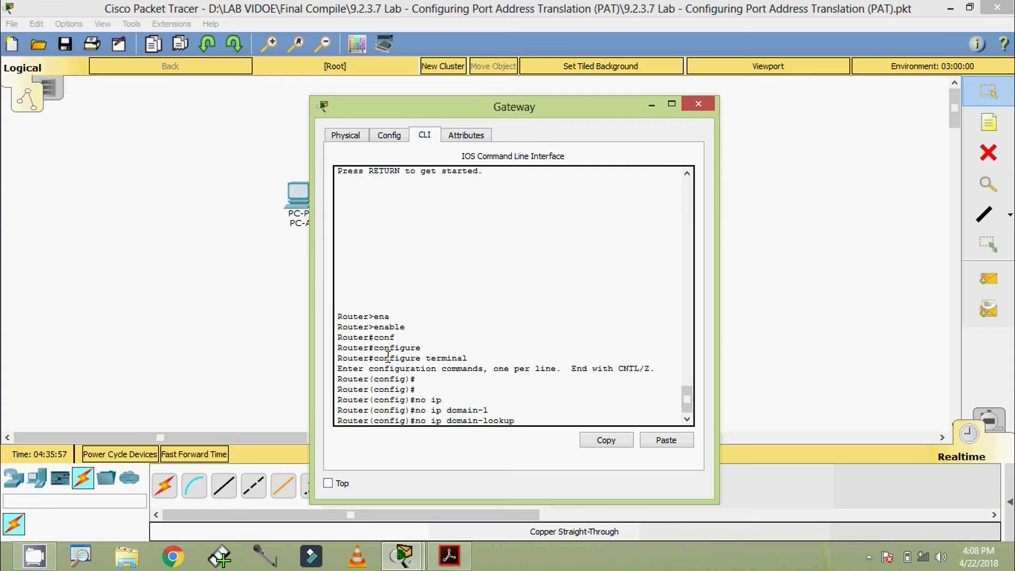
key("Return")
type("ser")
key("Tab")
type("pas")
key("Tab")
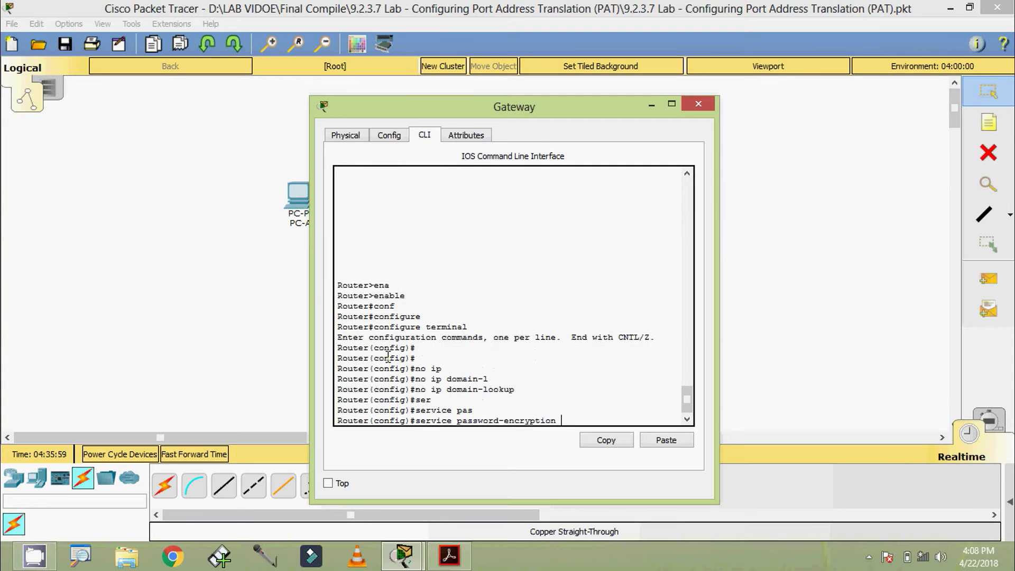
key("Return")
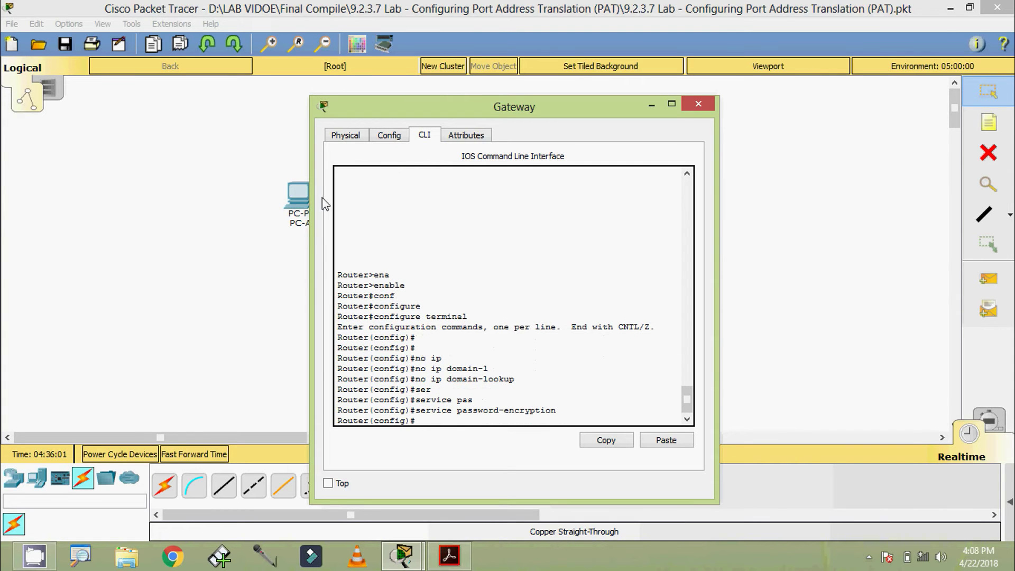
- Set Gateway's enable secret to the lab's privileged-mode password
left_click_drag(454, 107, 450, 49)
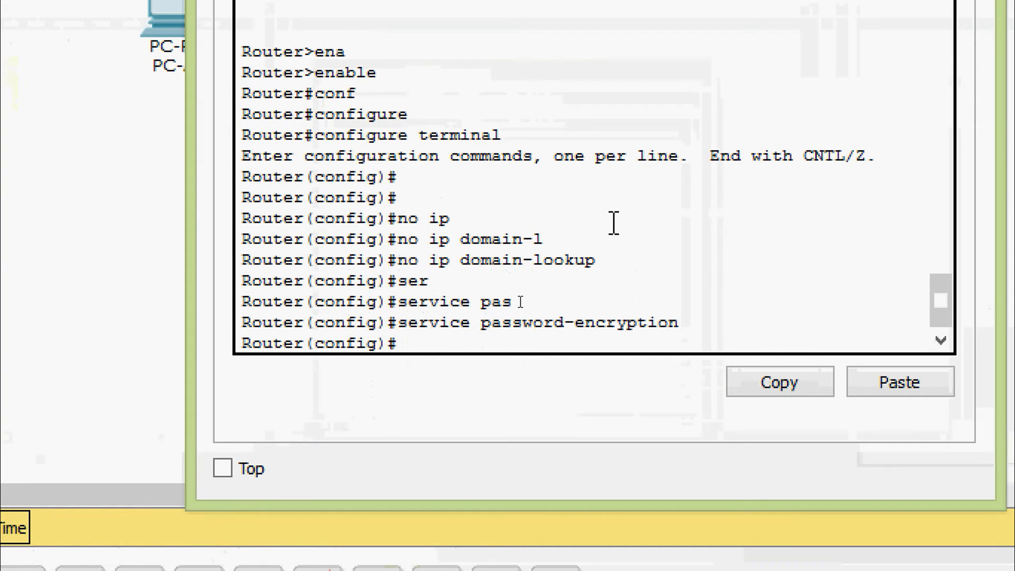
type("ena")
key("Tab")
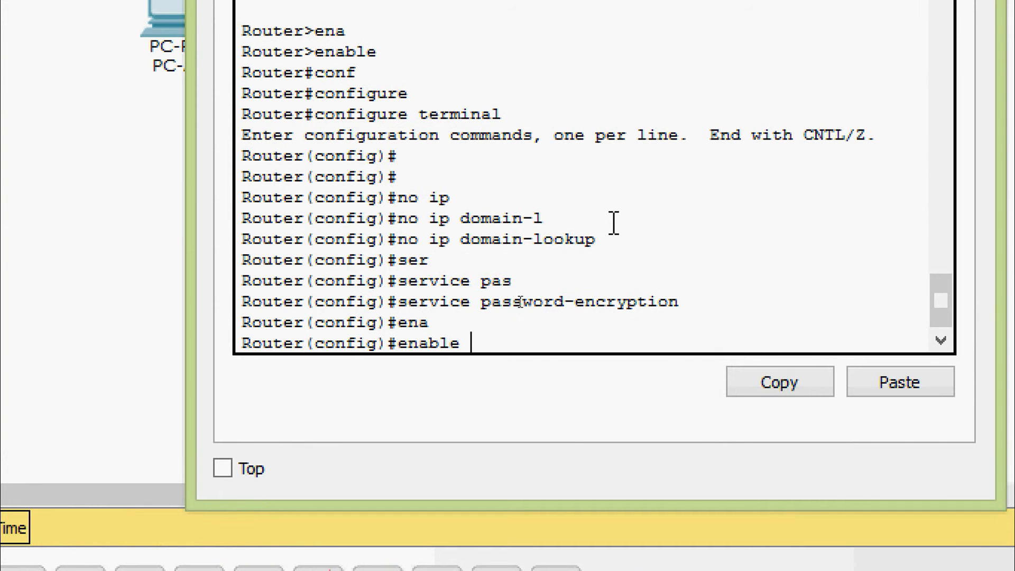
type("se")
key("Tab")
type("cla")
key("Tab")
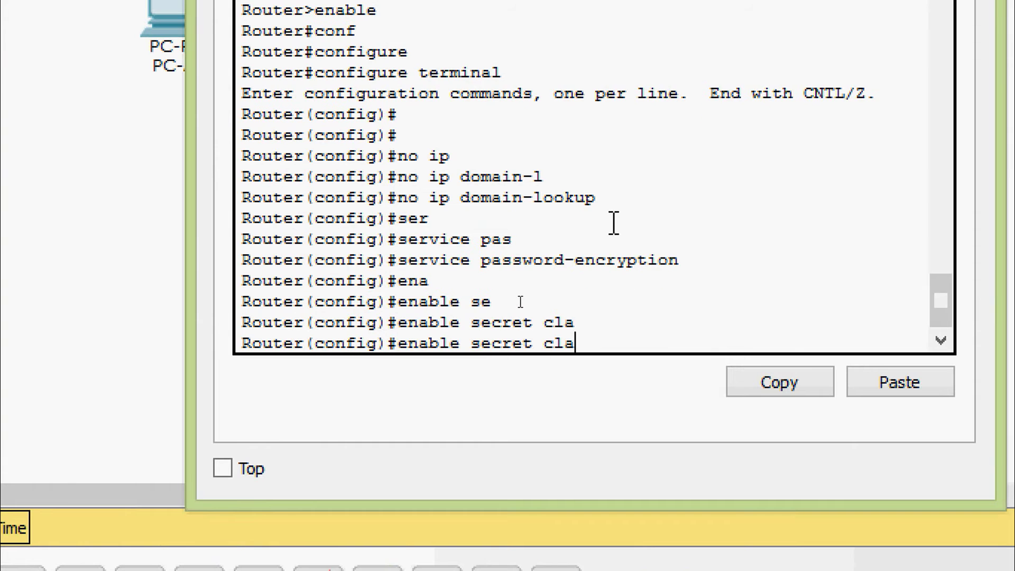
type("ss")
key("Return")
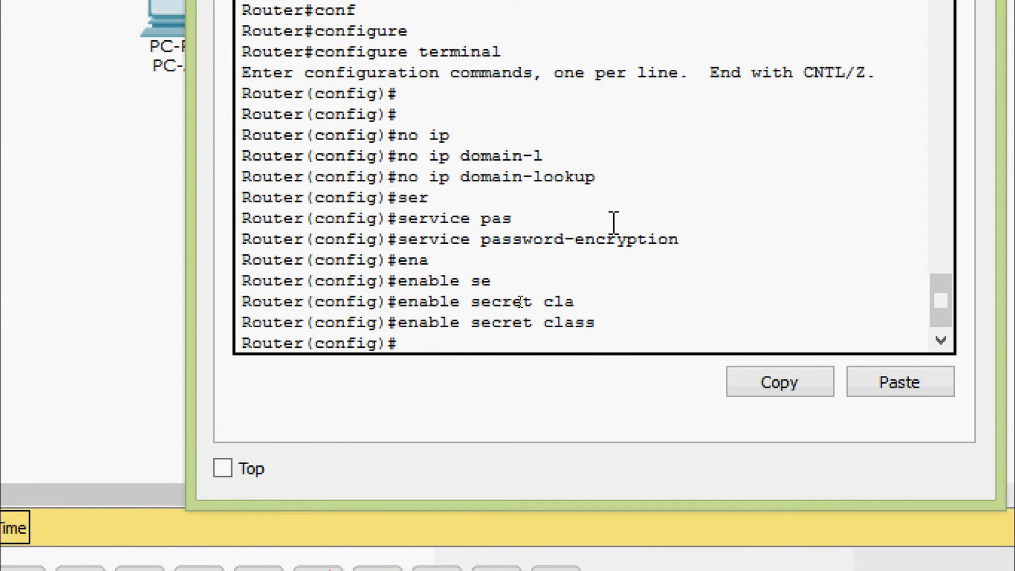
- Add the MOTD banner '# Unauthorized access is strictly prohibited. #' on Gateway
type("bane")
key("Tab")
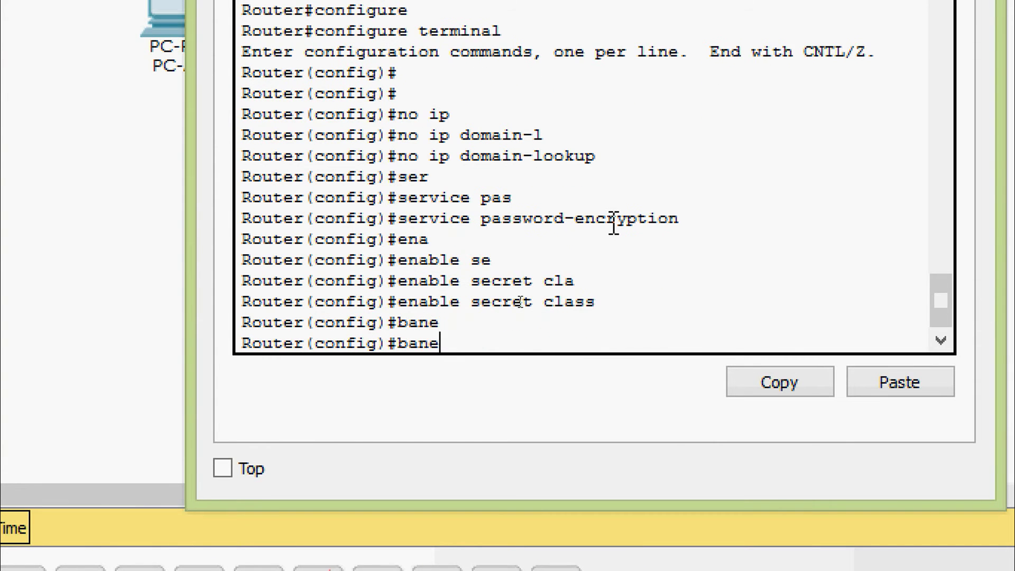
key("BackSpace")
key("Tab")
type("mo")
key("Tab")
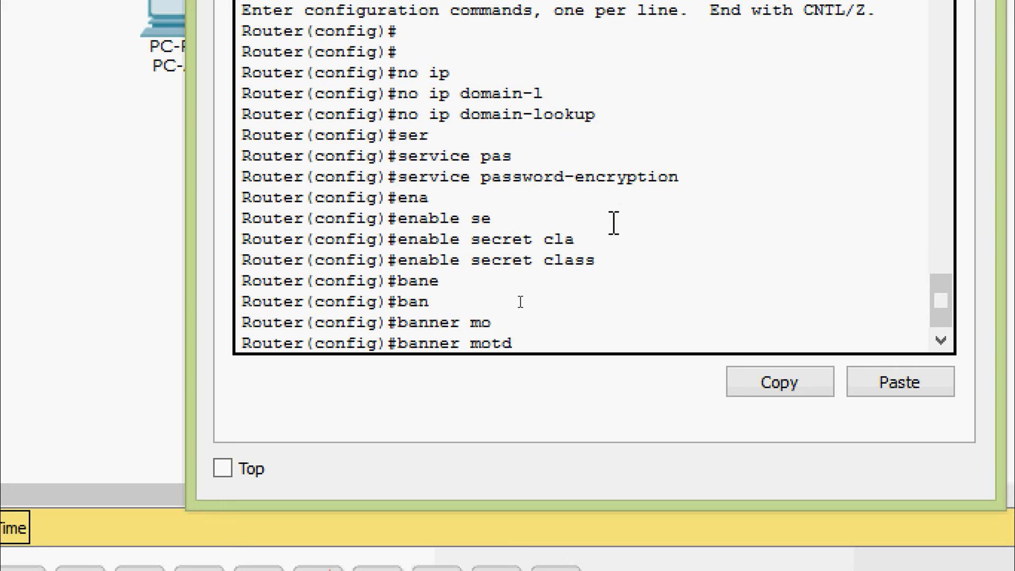
type("# Unauth")
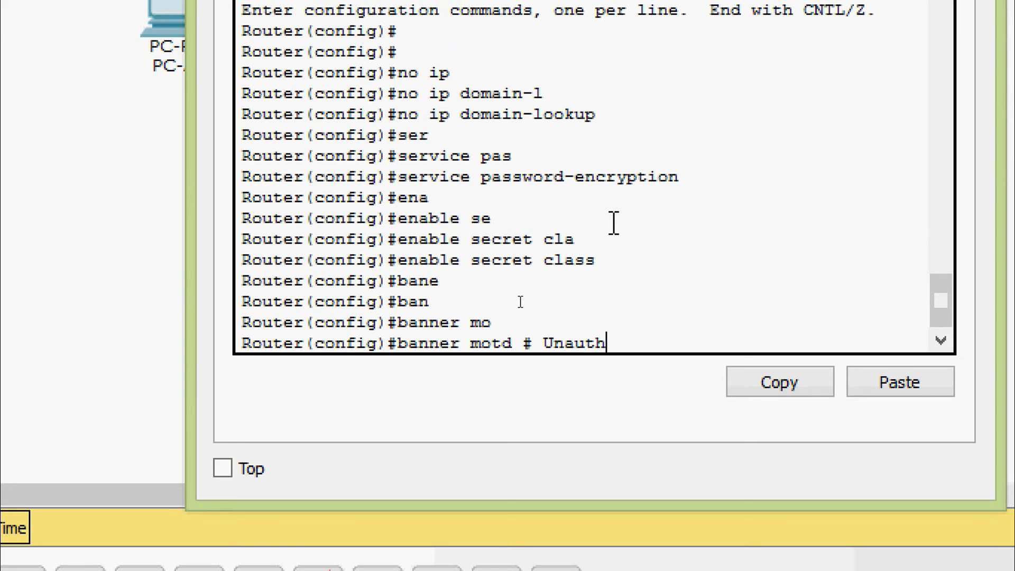
type("orizedd")
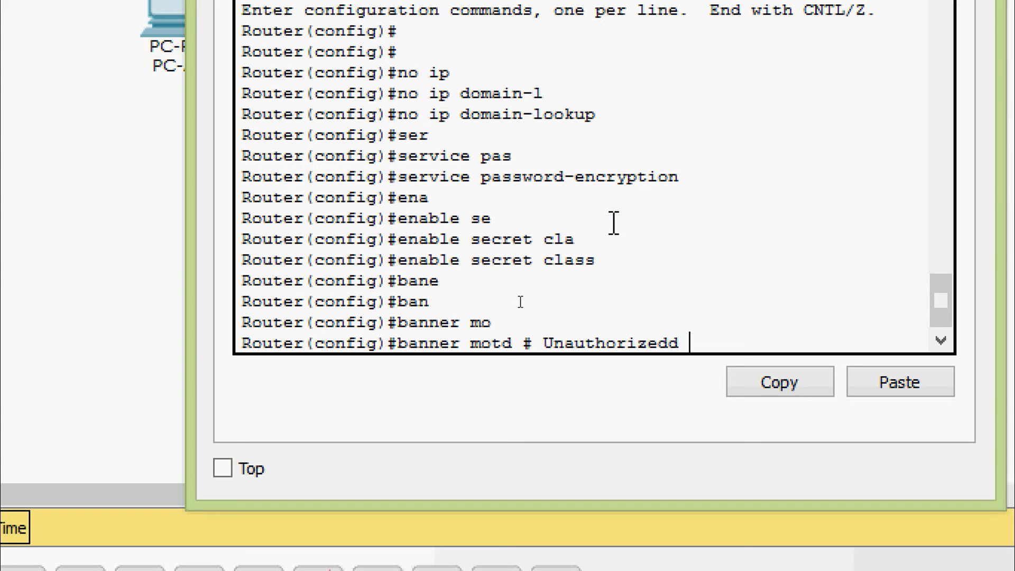
key("BackSpace")
key("BackSpace")
type("a c")
key("BackSpace")
type("ccess is st")
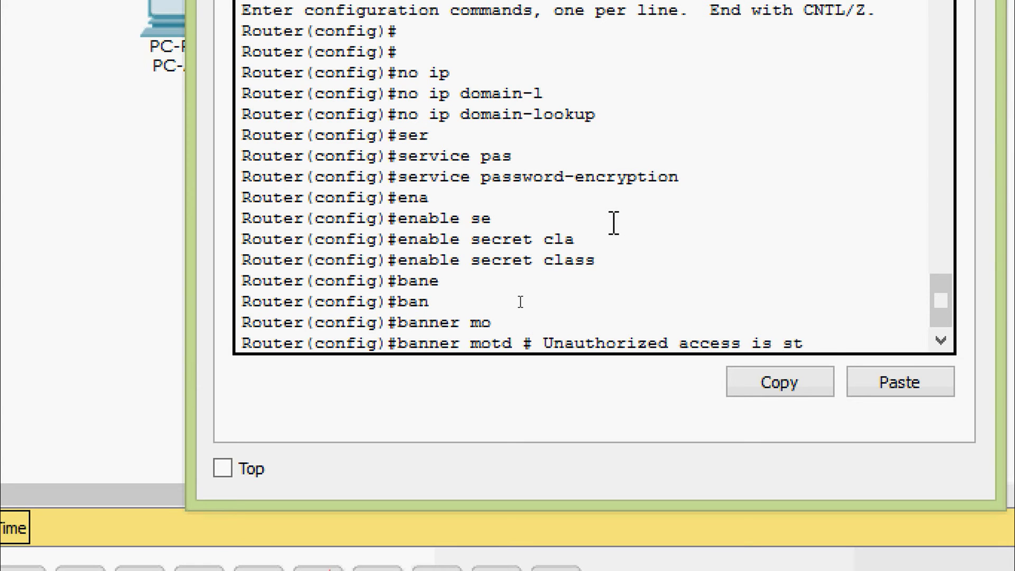
type("rictly")
type(" rp")
key("BackSpace")
key("BackSpace")
type("pr")
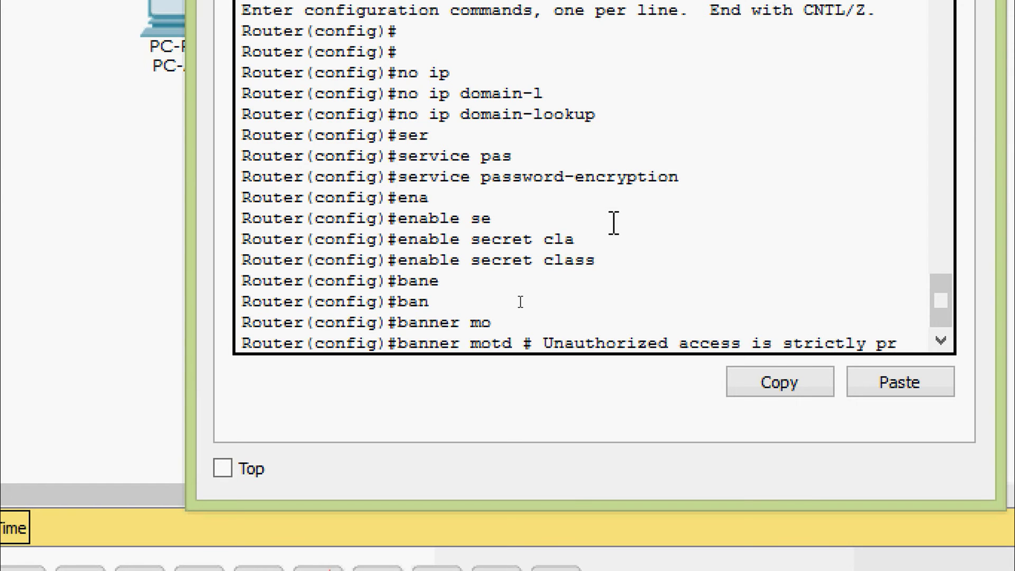
type("ohibited")
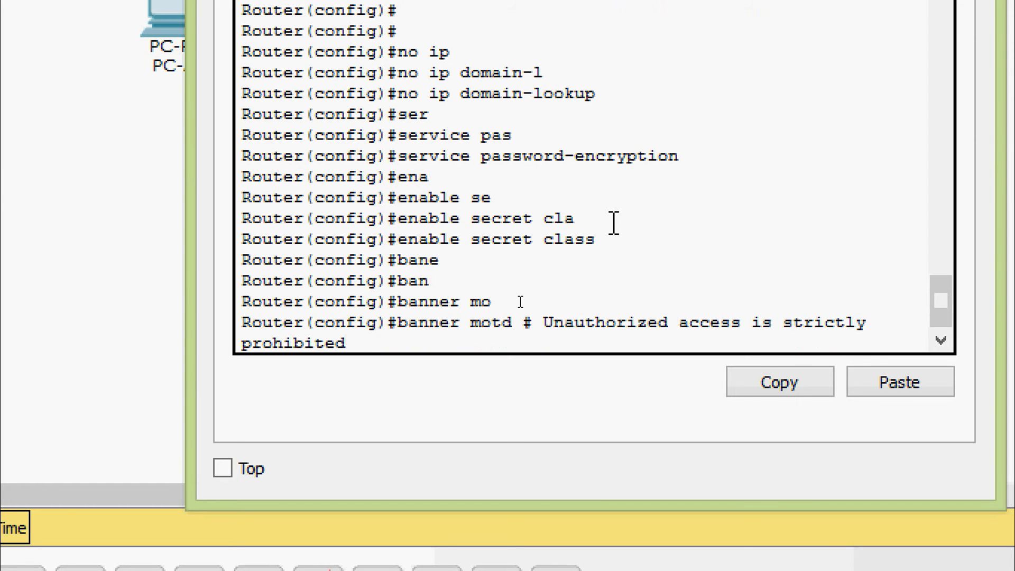
type(". #")
key("Return")
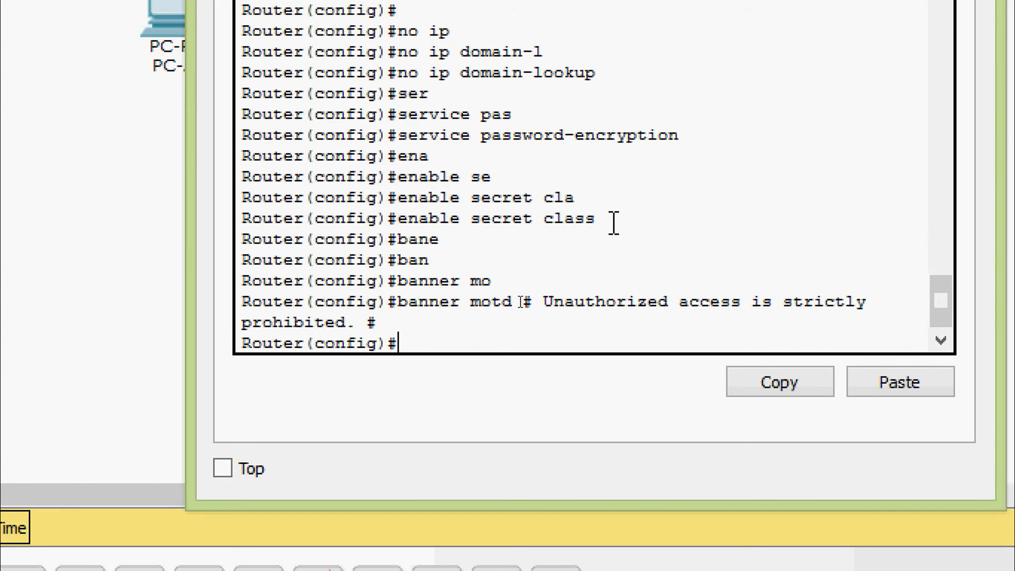
- Enter line console 0 and give it the lab's line password
type("linecon")
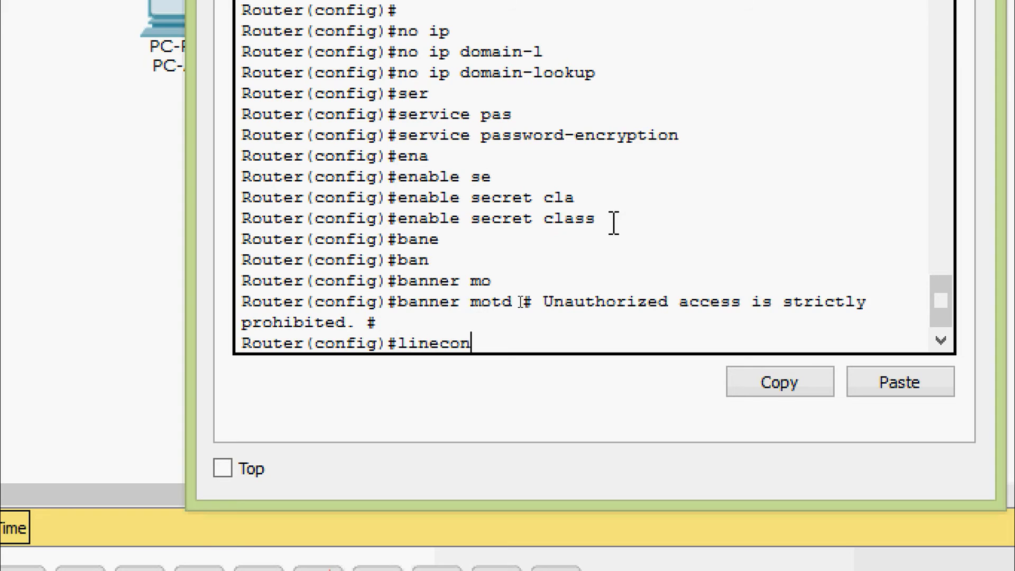
key("Tab")
key("BackSpace")
key("BackSpace")
key("BackSpace")
type("con")
key("Tab")
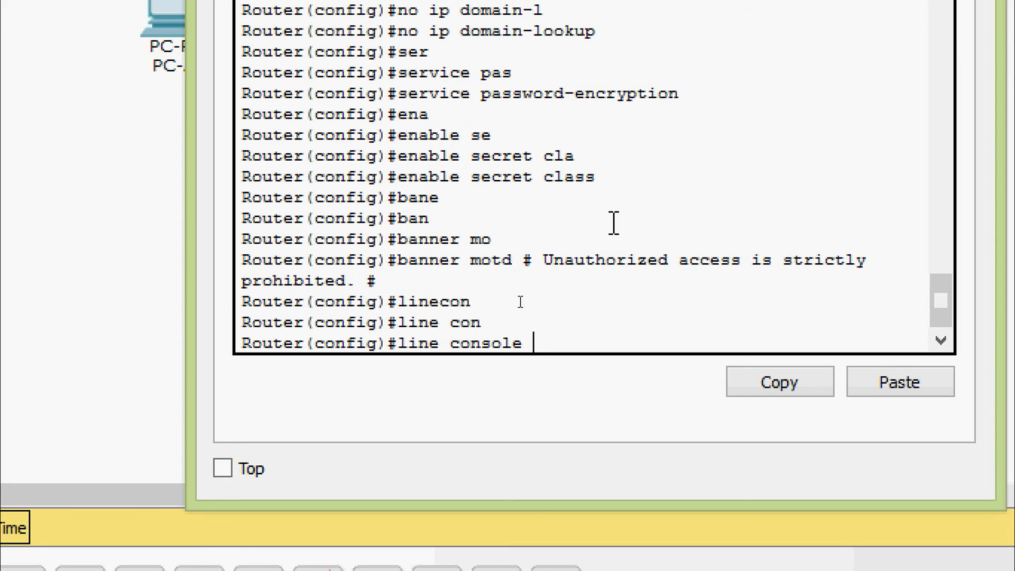
type("0")
key("Return")
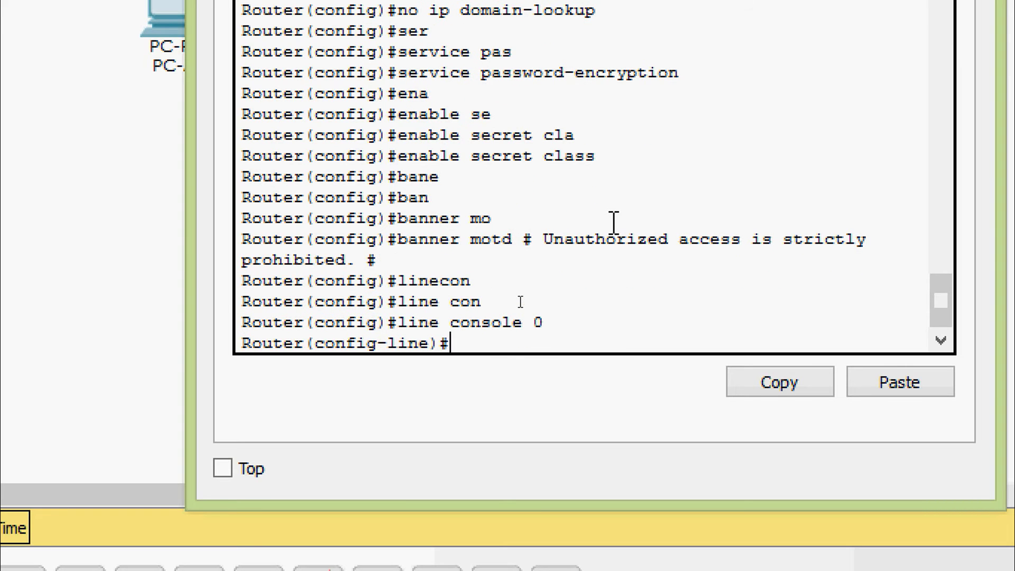
type("pas")
key("Tab")
type("ci")
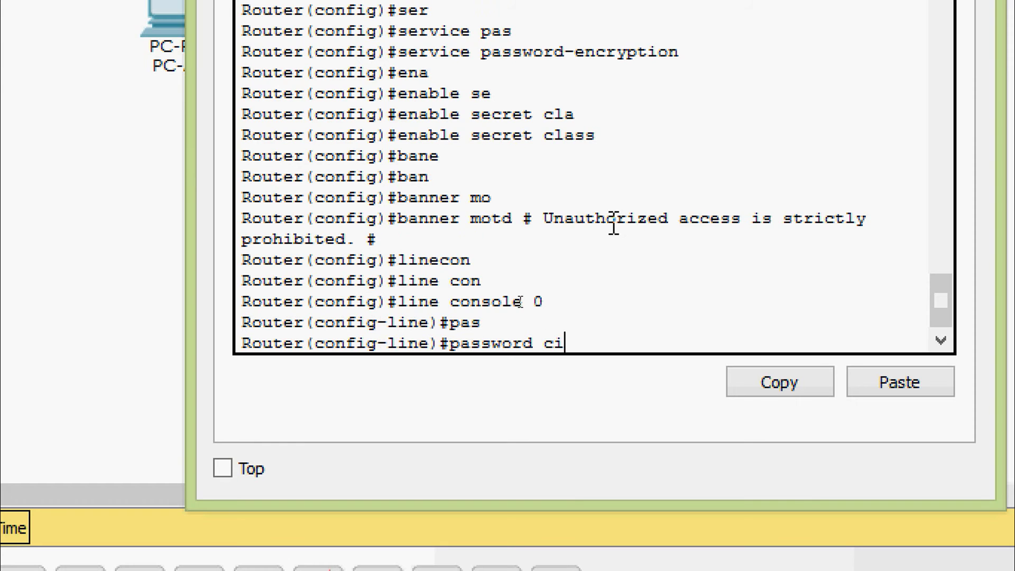
key("Tab")
type("sco")
key("Return")
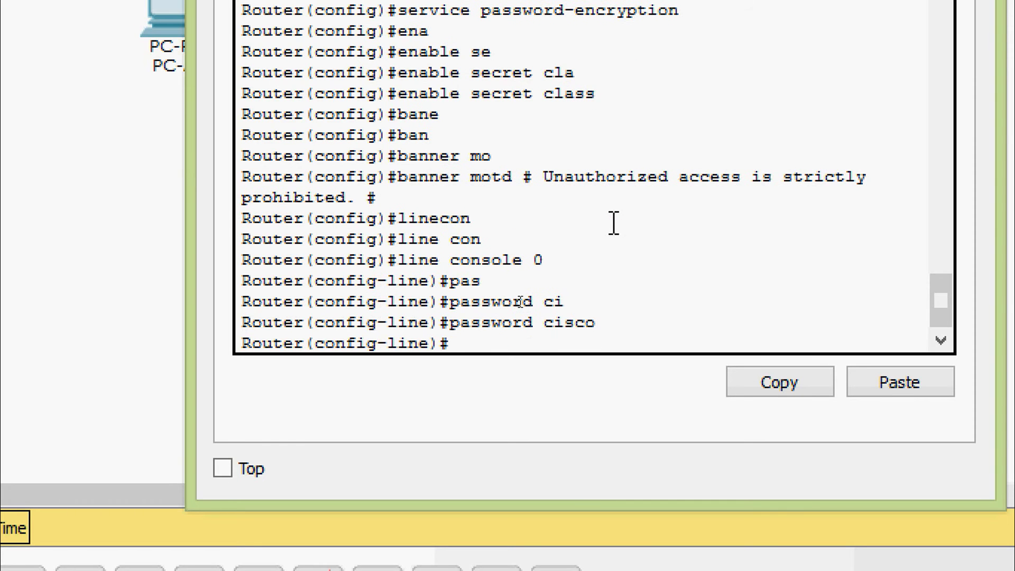
- Require login and enable logging synchronous on the console line, then exit it
type("lo")
key("Tab")
type("gi")
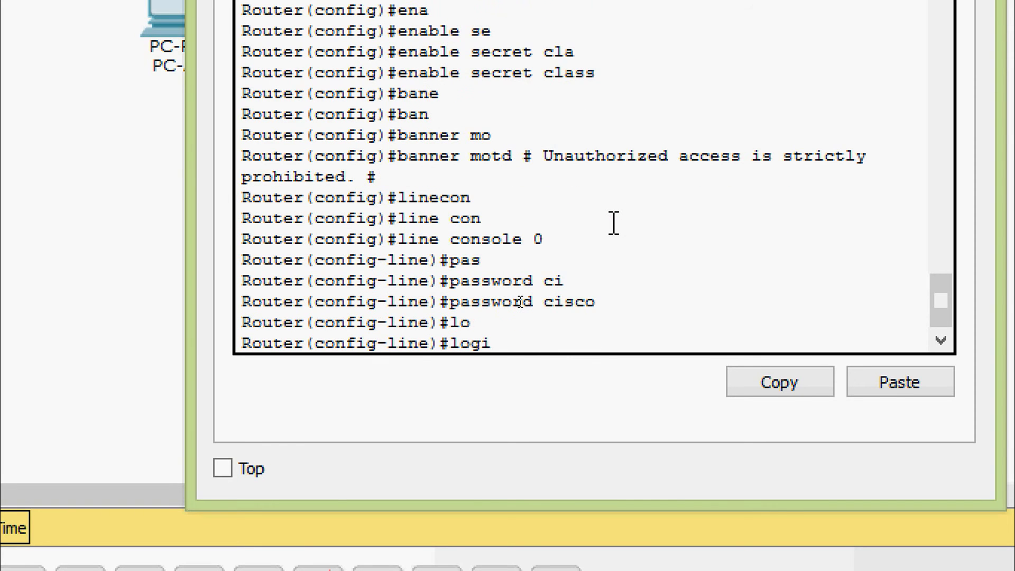
type("n")
key("Tab")
key("Return")
type("log")
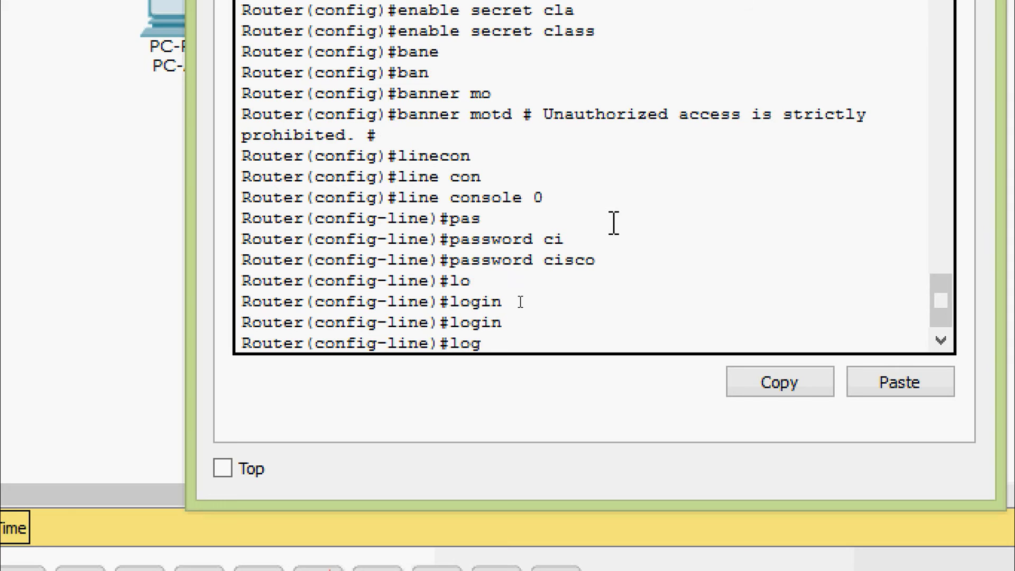
key("Tab")
type("gin")
key("Tab")
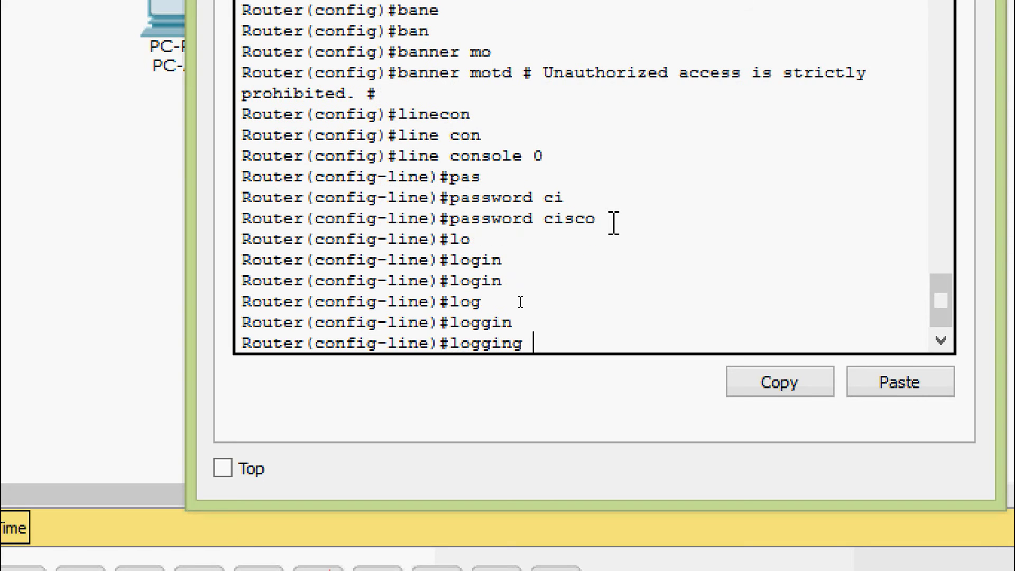
type("sy")
key("Tab")
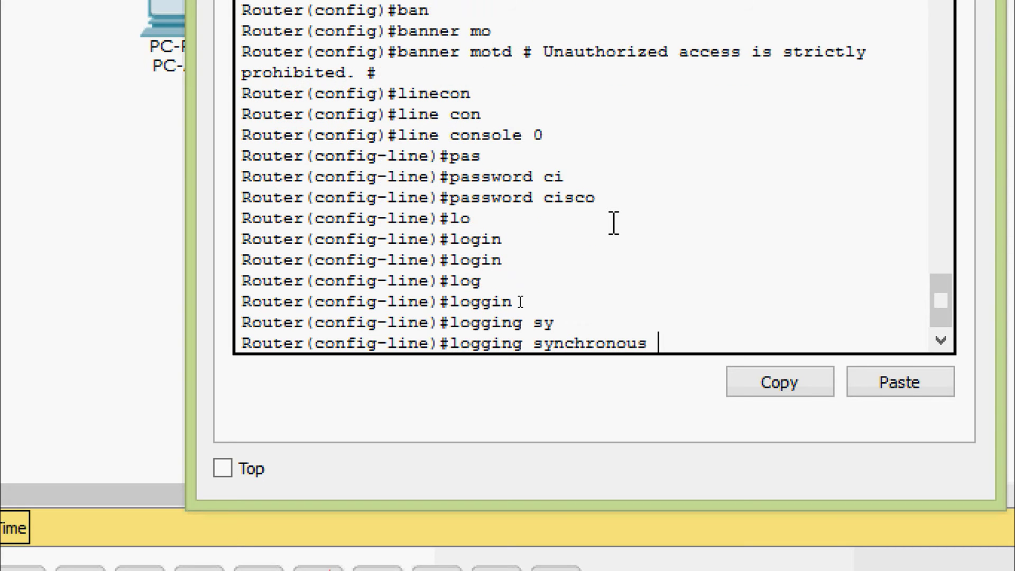
key("Return")
type("exit")
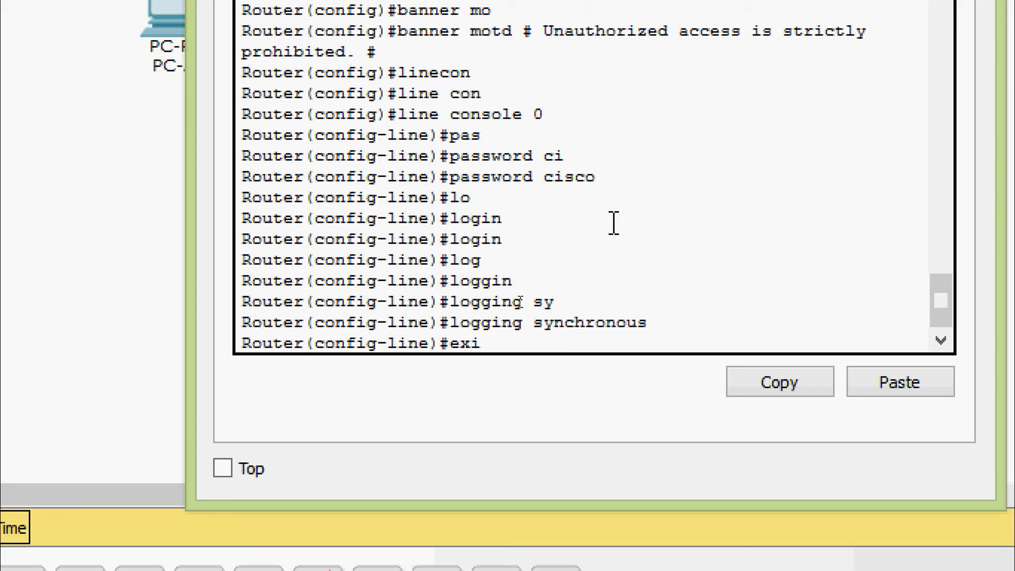
key("Return")
- Give vty lines 0 4 the lab's line password and require login
type("line")
key("Tab")
type("v")
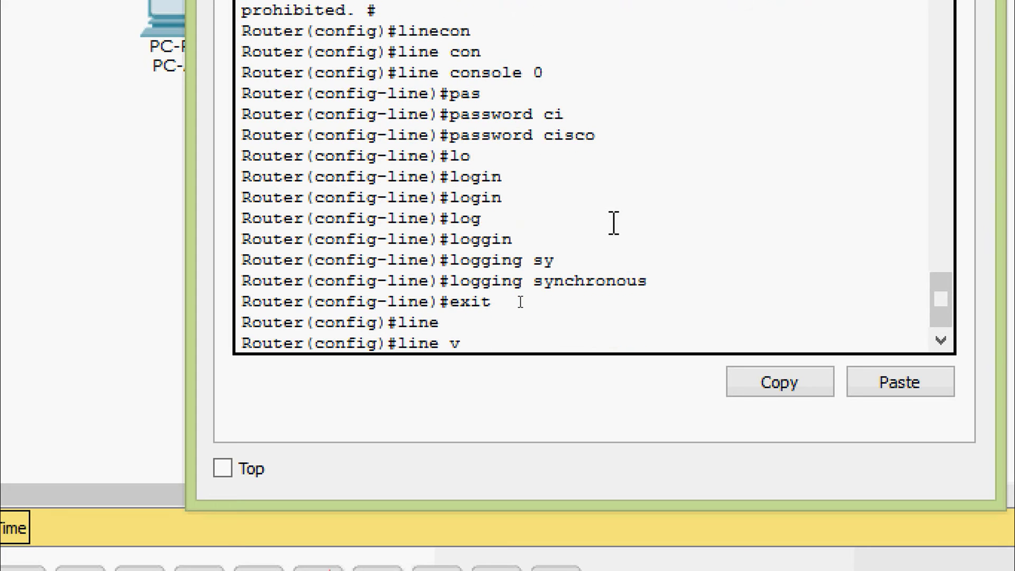
type("t")
key("Tab")
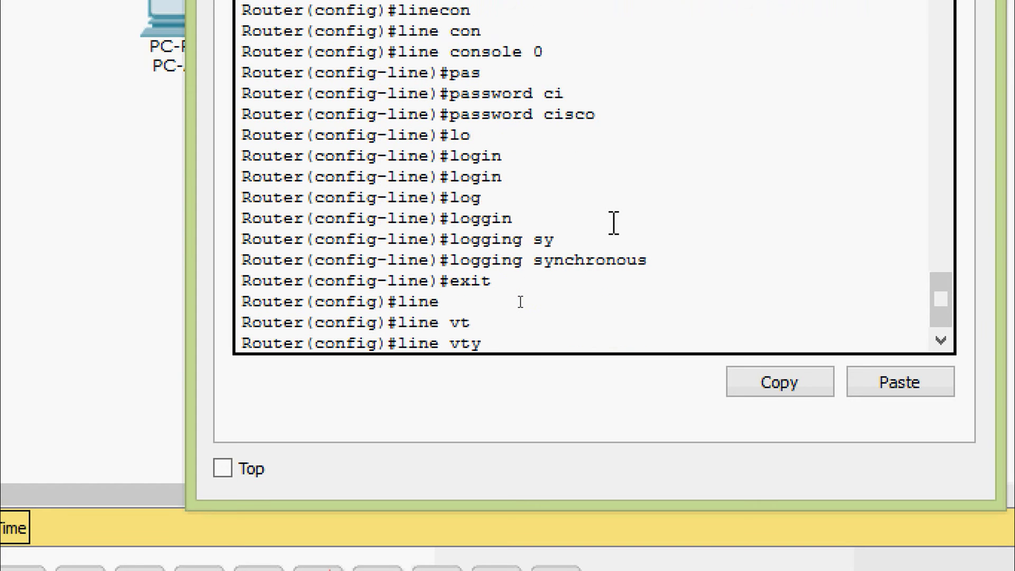
type("0 4")
key("Return")
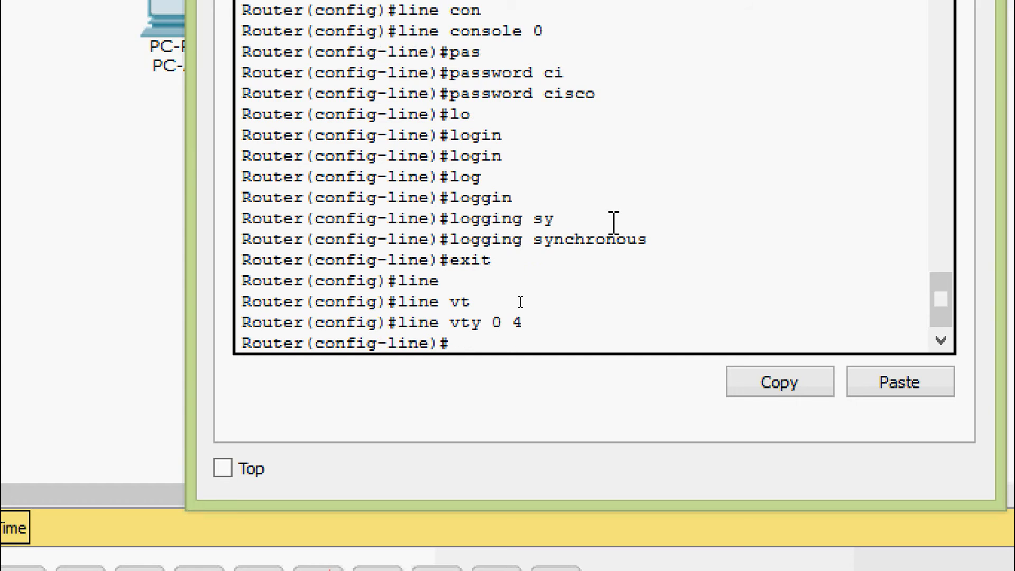
type("pas")
key("Tab")
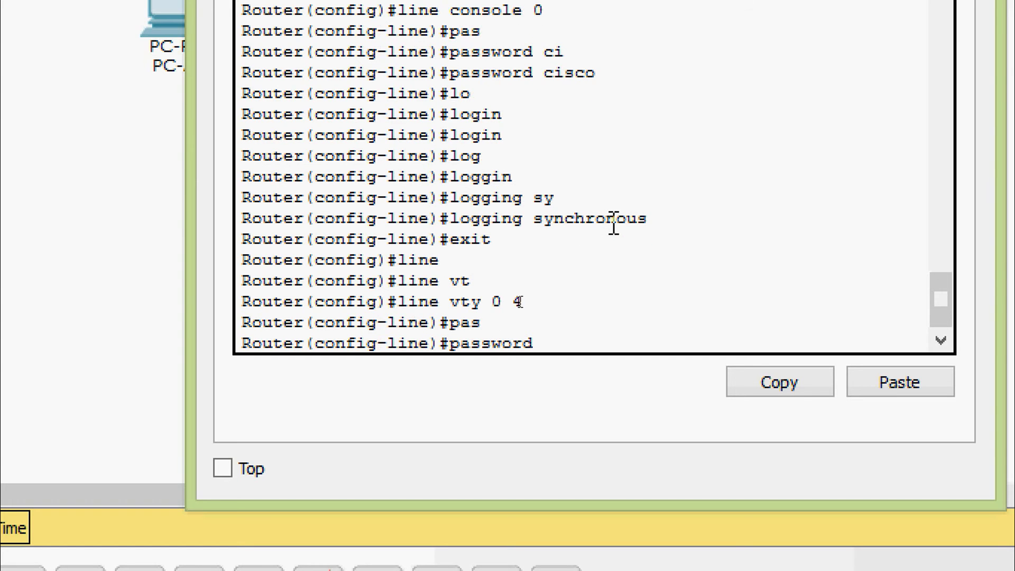
type("cisco")
key("Return")
type("login")
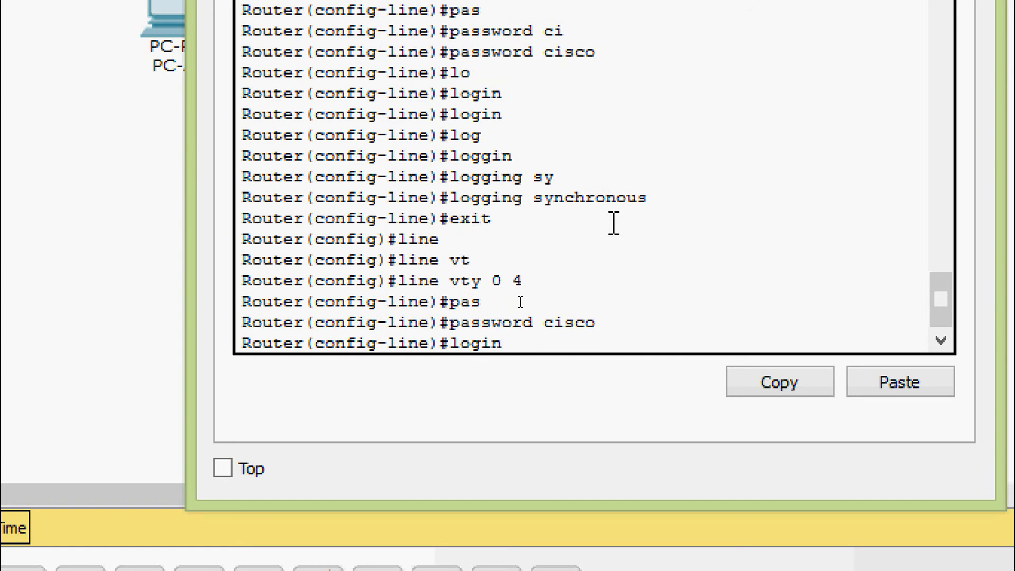
key("Return")
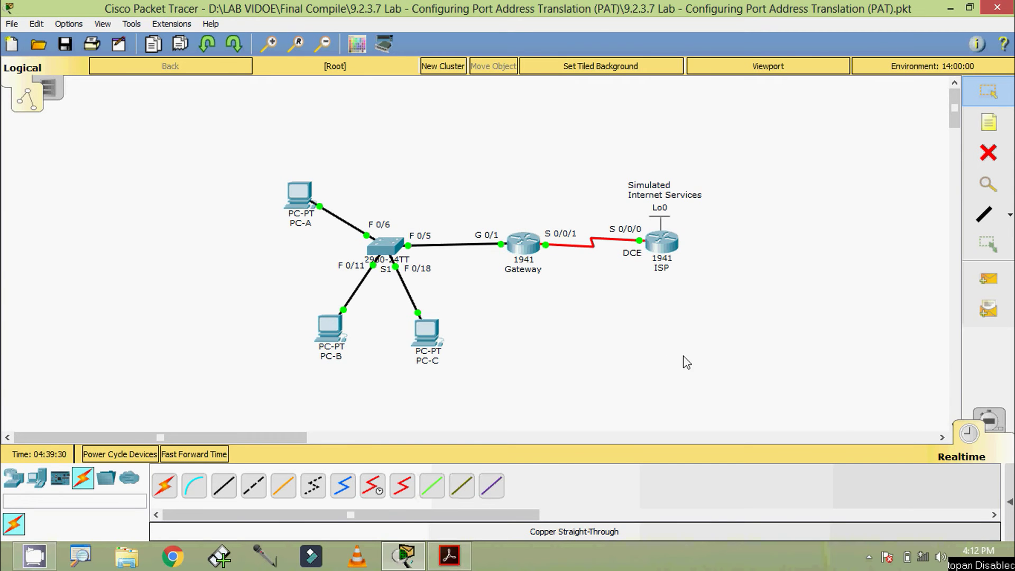
- Open the ISP router's CLI and enter global configuration mode
left_click(661, 244)
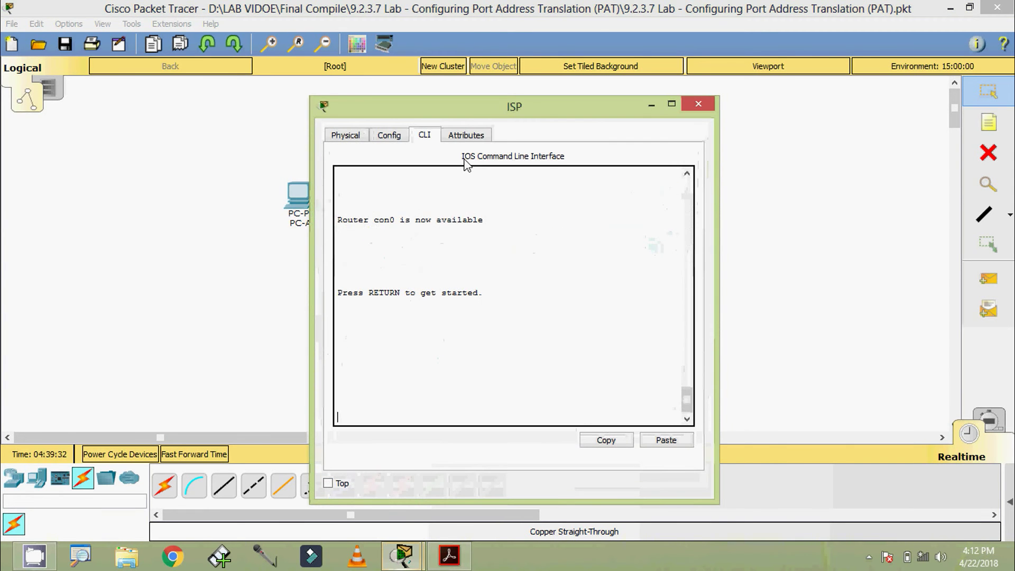
left_click_drag(482, 106, 524, 87)
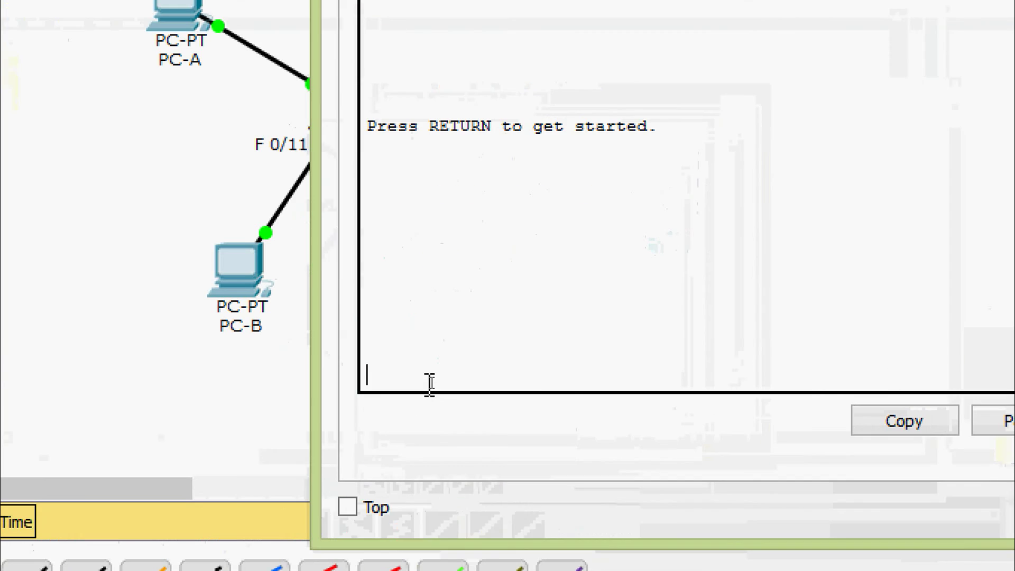
key("Return")
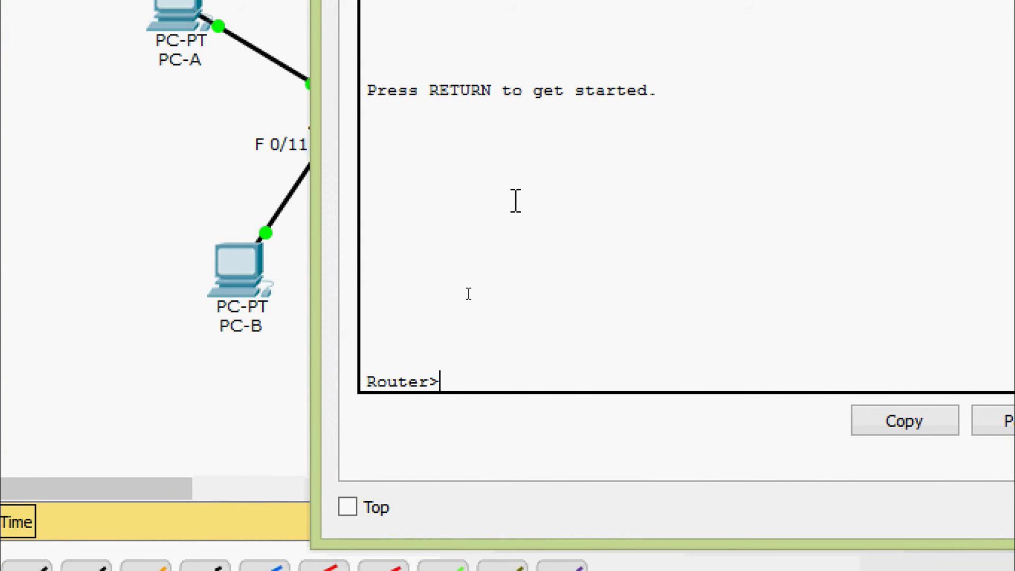
type("ena")
key("Tab")
key("Return")
type("conf")
key("Tab")
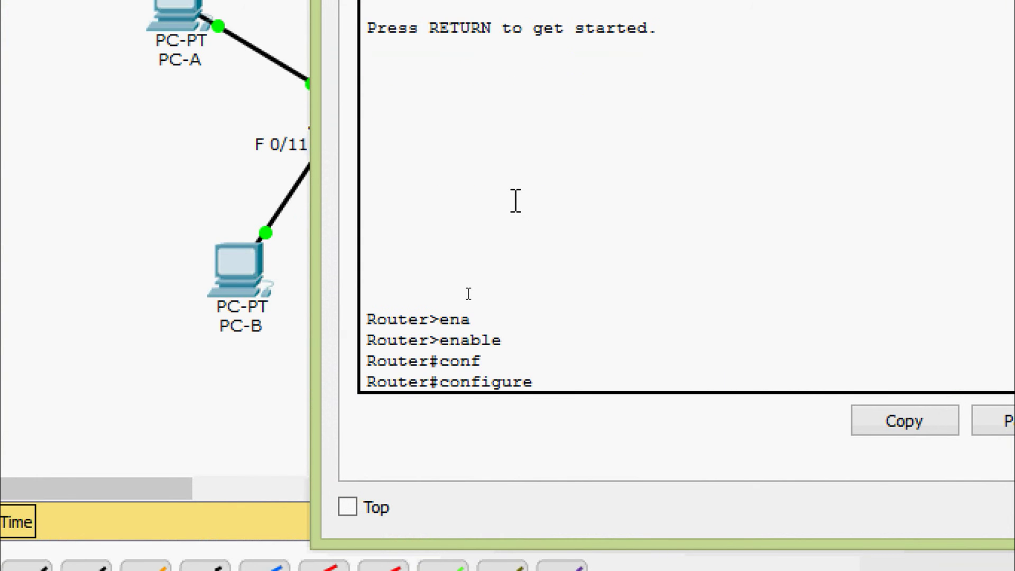
type("t")
key("Tab")
key("Return")
key("Return")
- Disable DNS domain lookup and turn on service password-encryption on ISP
type("no ")
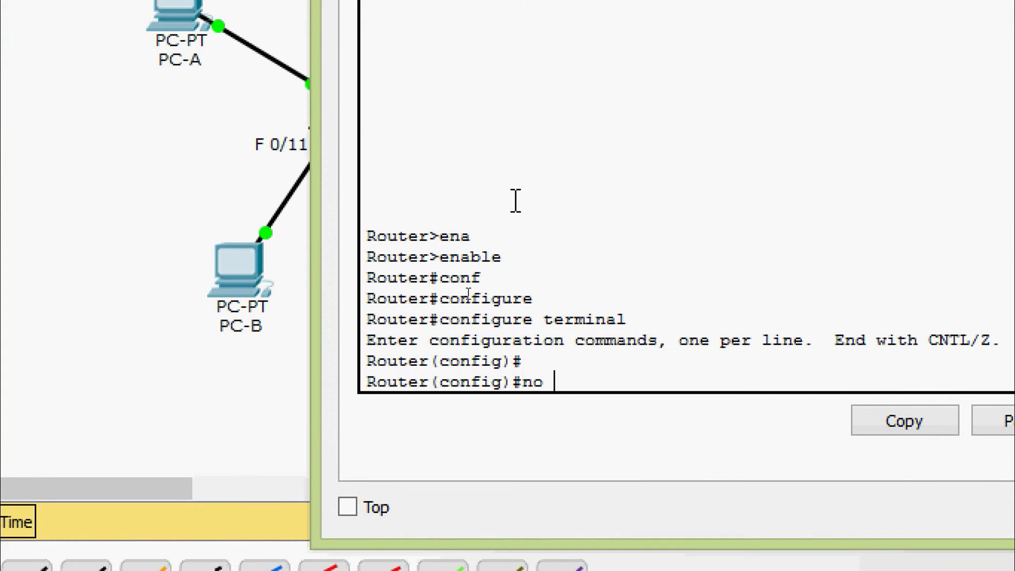
type("ip domain-")
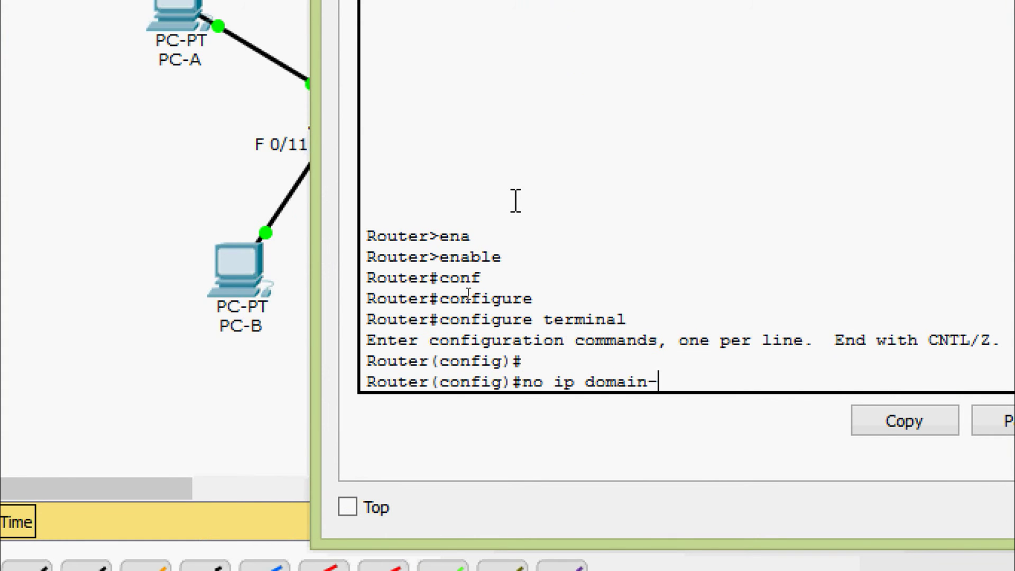
type("l")
key("Tab")
key("Return")
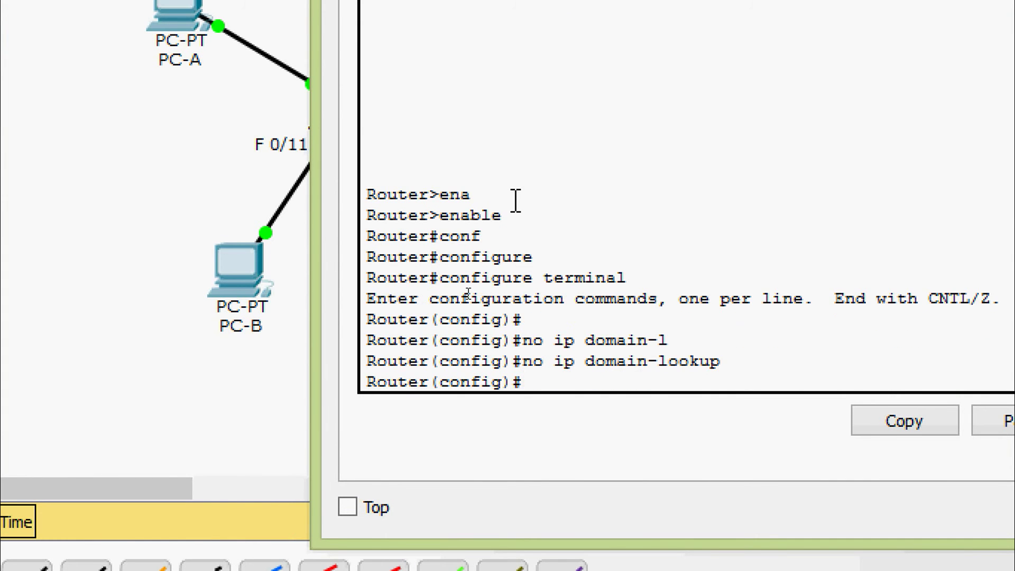
type("ser")
key("Tab")
type("pas")
key("Tab")
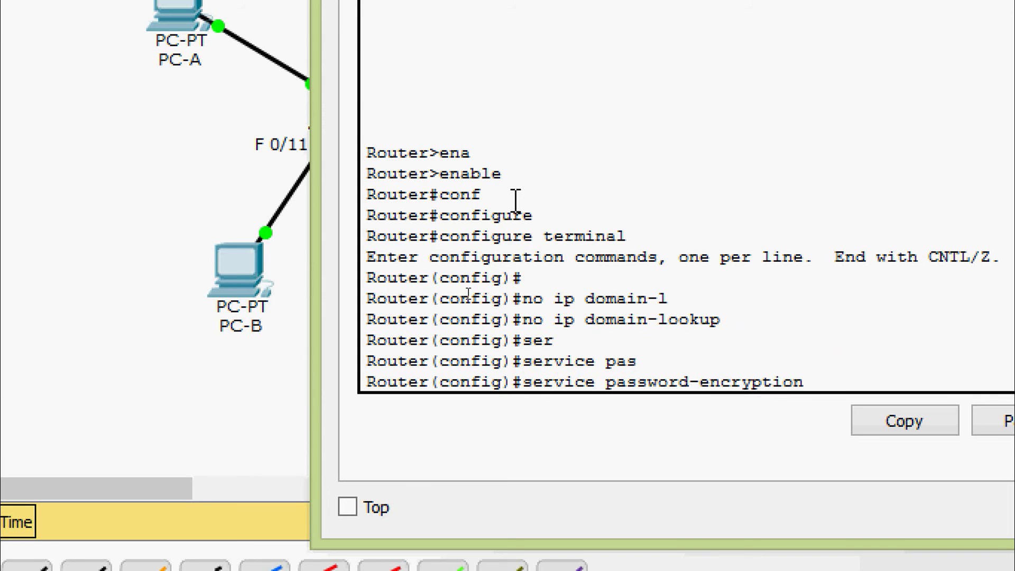
key("Return")
- Set the ISP router's enable secret to the lab's privileged password
type("ena")
key("Tab")
type("se")
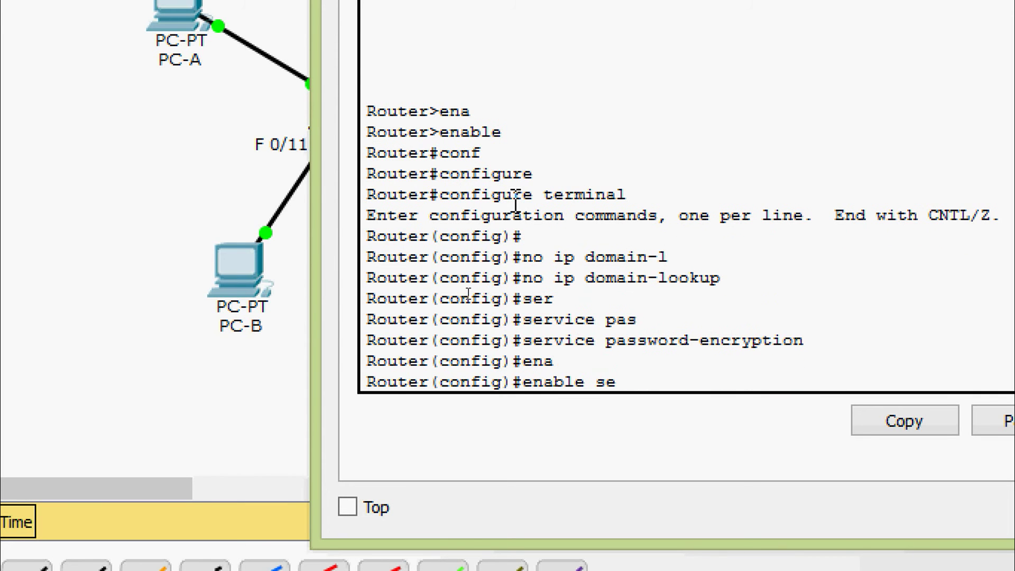
key("Tab")
type("class")
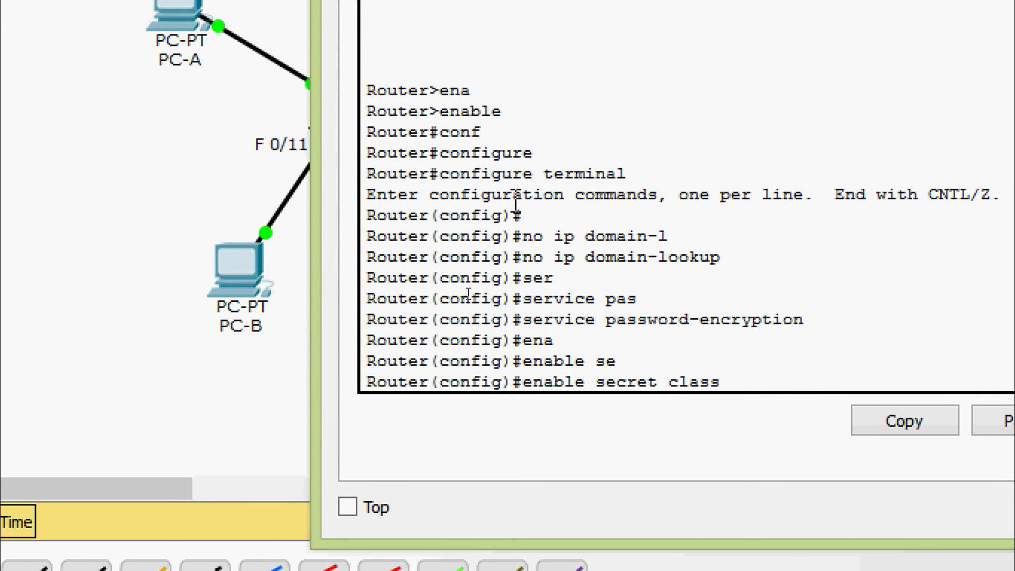
key("Return")
- Set the MOTD banner to '# Unauthorized access is strictly prohibited #'
type("bann")
key("Tab")
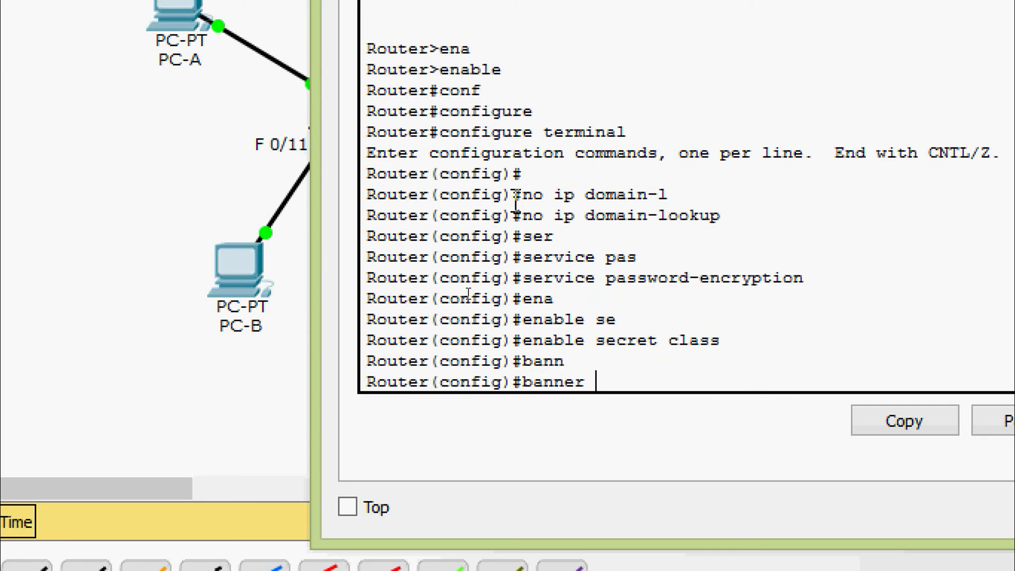
type("mo")
key("Tab")
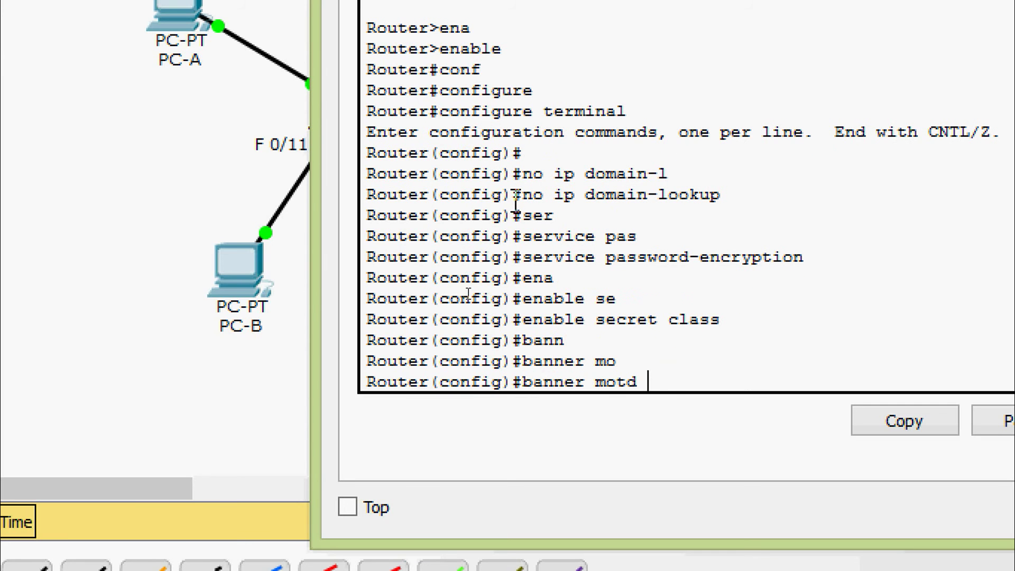
type("# Unauthor")
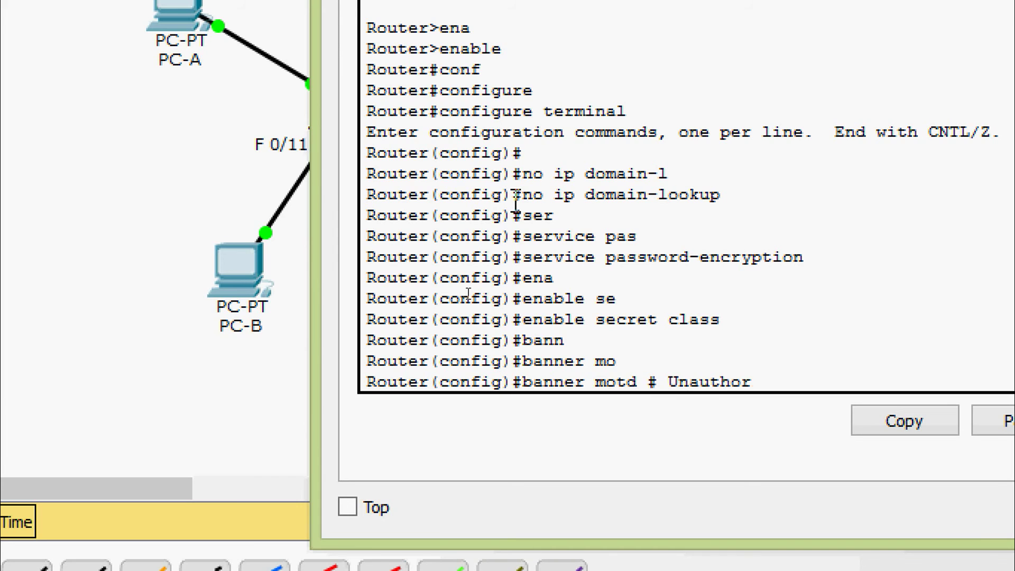
type("ized access is")
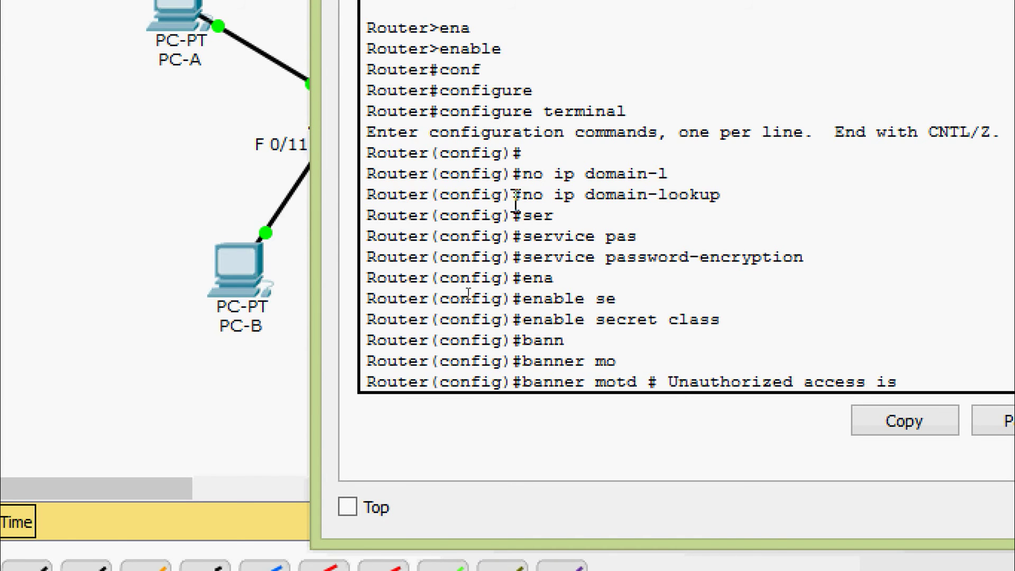
type(" strictly p")
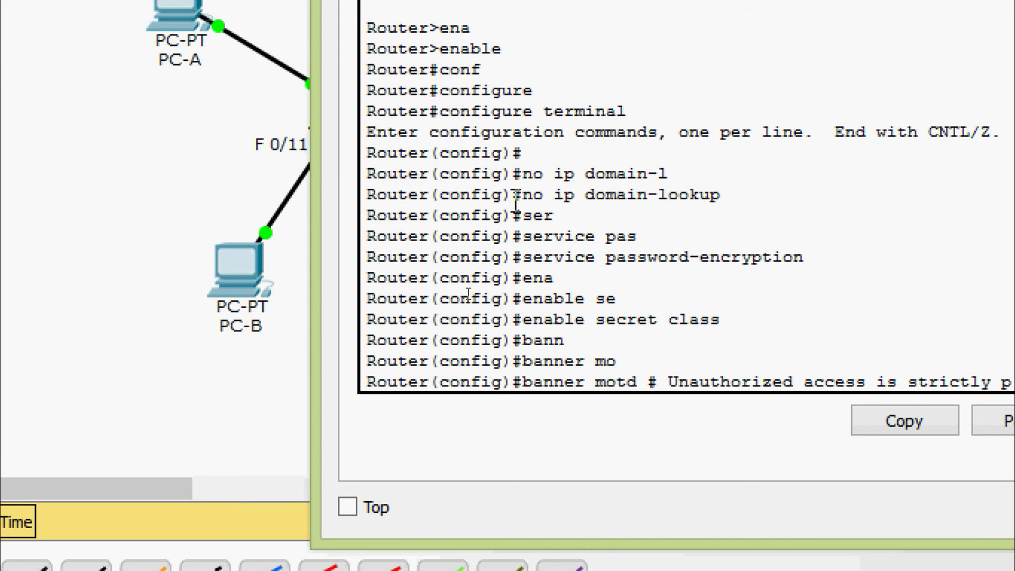
type("rohibited")
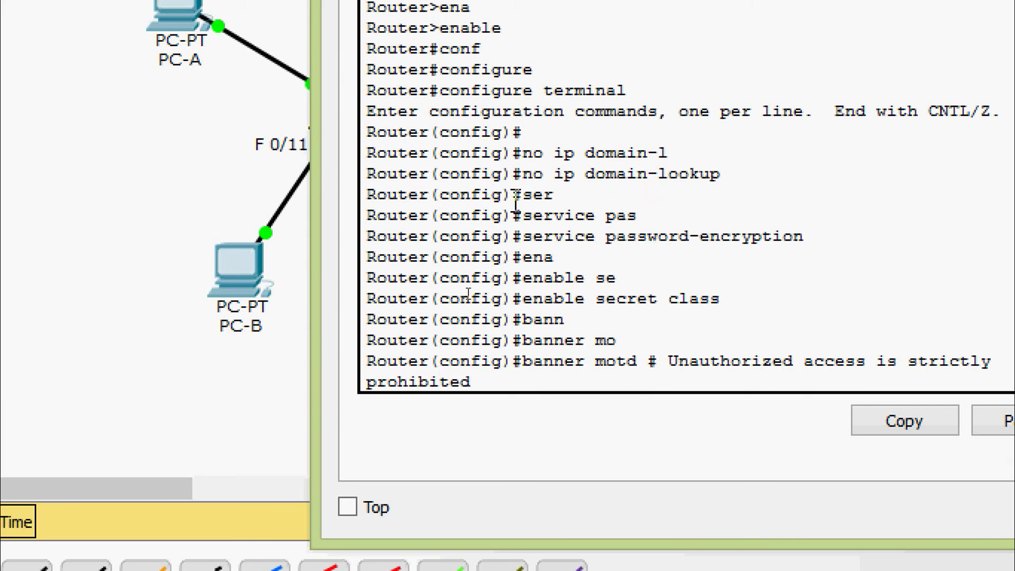
type(" #")
key("BackSpace")
key("BackSpace")
type("#")
key("Return")
- Give line console 0 the lab line password with login required
type("line con")
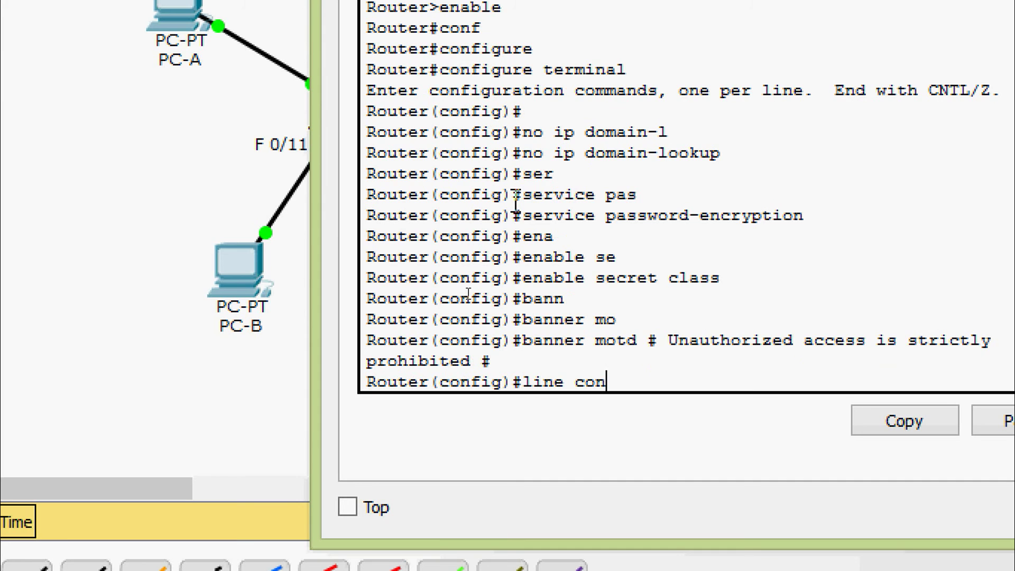
key("Tab")
type("0")
key("Return")
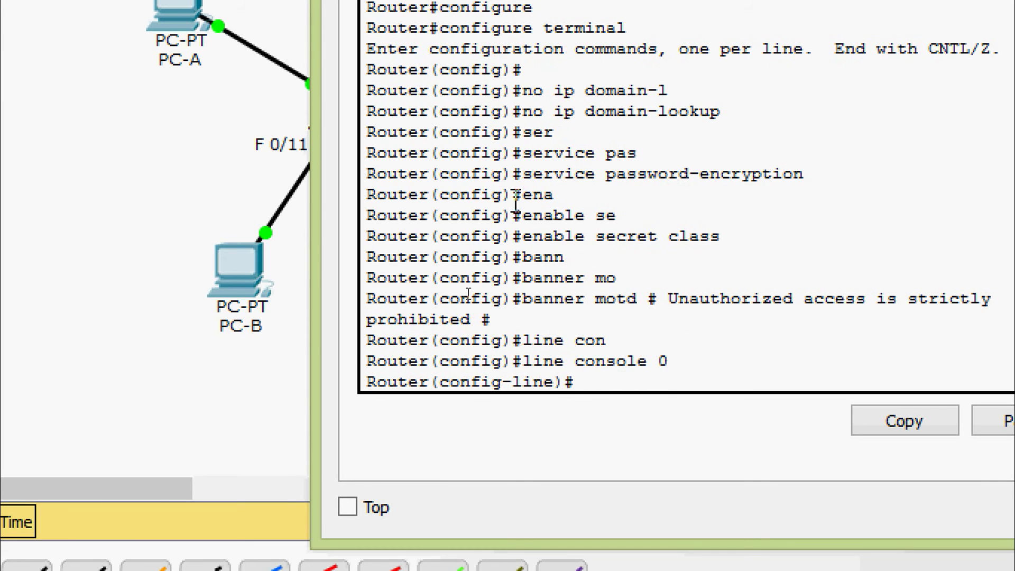
type("pas")
key("Tab")
type("cisco")
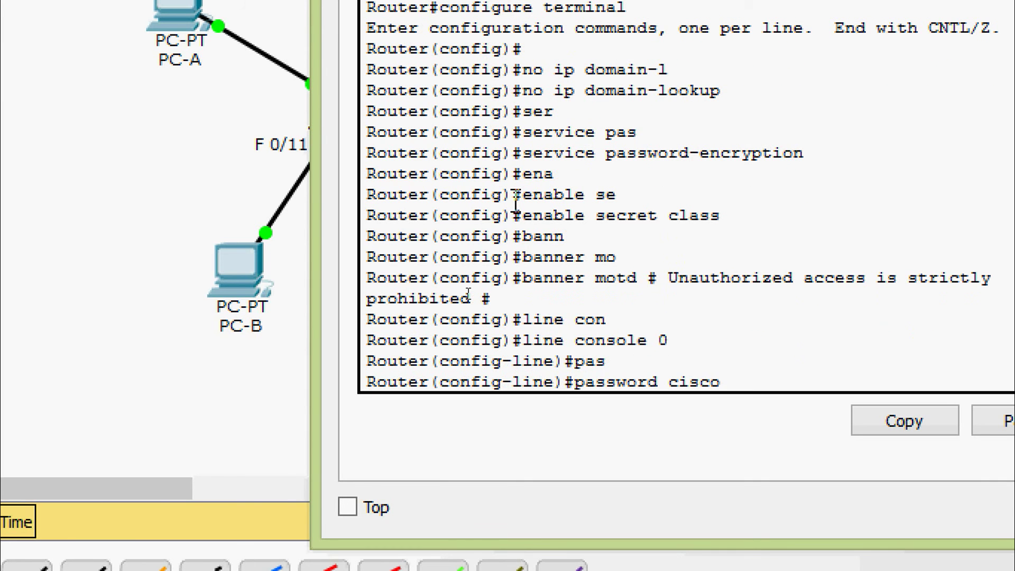
key("Return")
type("login")
key("Return")
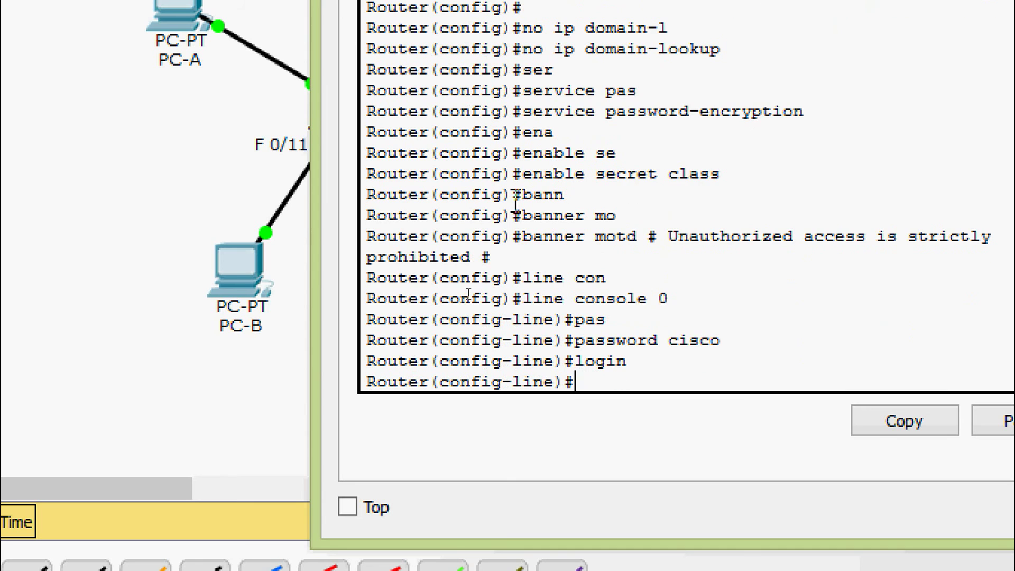
type("exit")
key("Return")
- Give vty lines 0 4 the lab line password with login required
type("line")
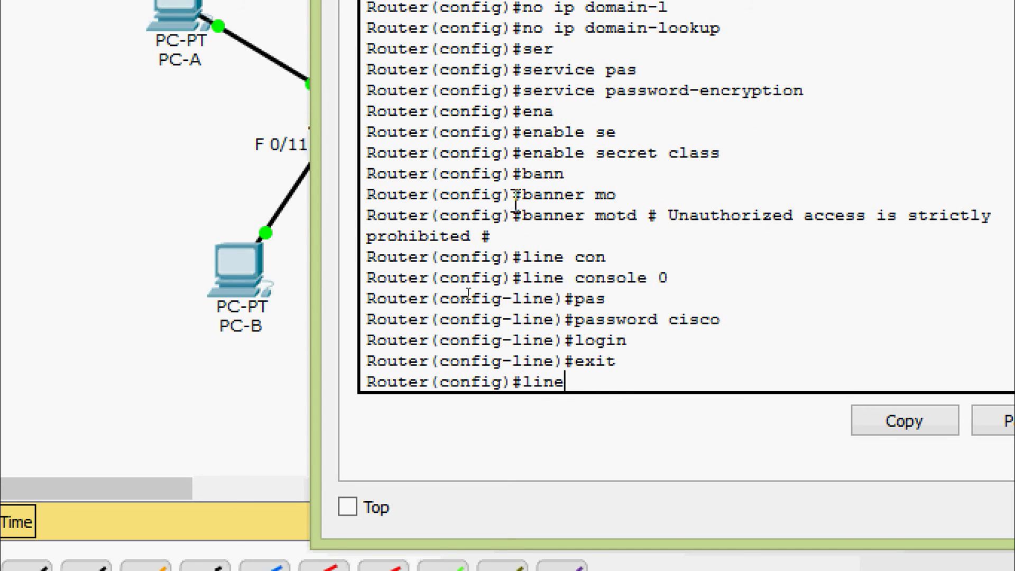
key("Tab")
type("vt")
key("Tab")
type("0")
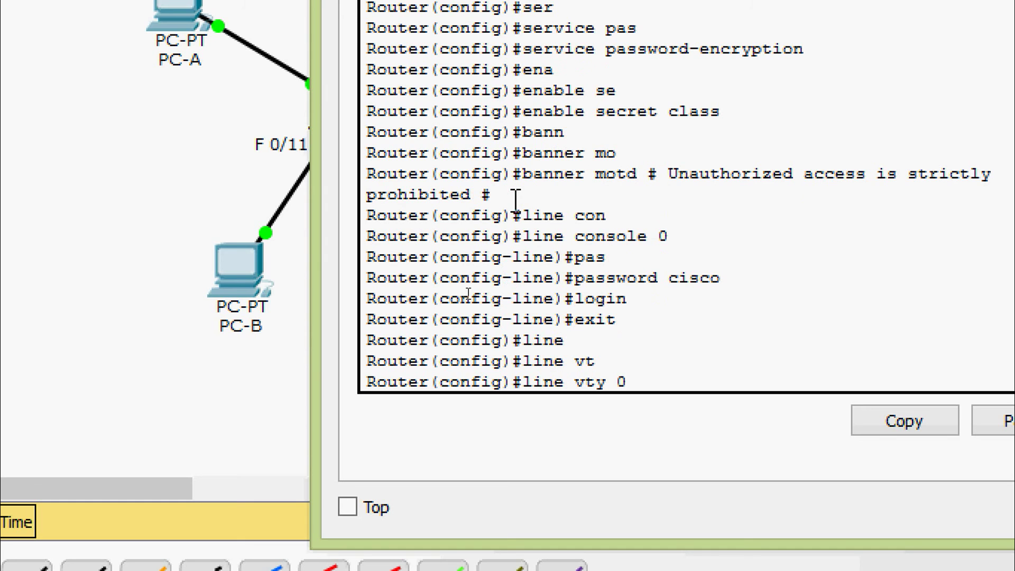
type(" 4")
key("Return")
type("pas")
key("Tab")
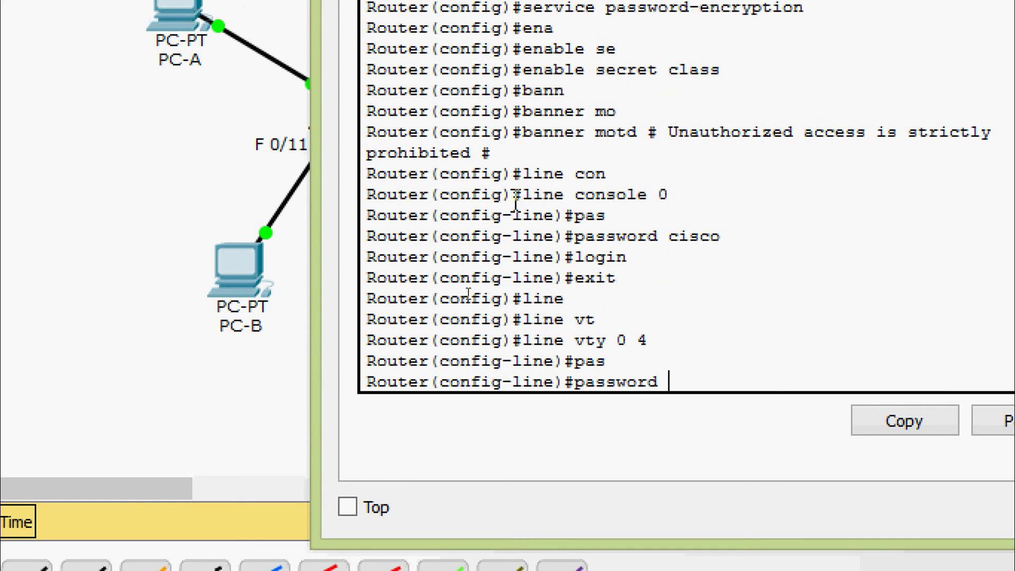
type("cisco")
key("Return")
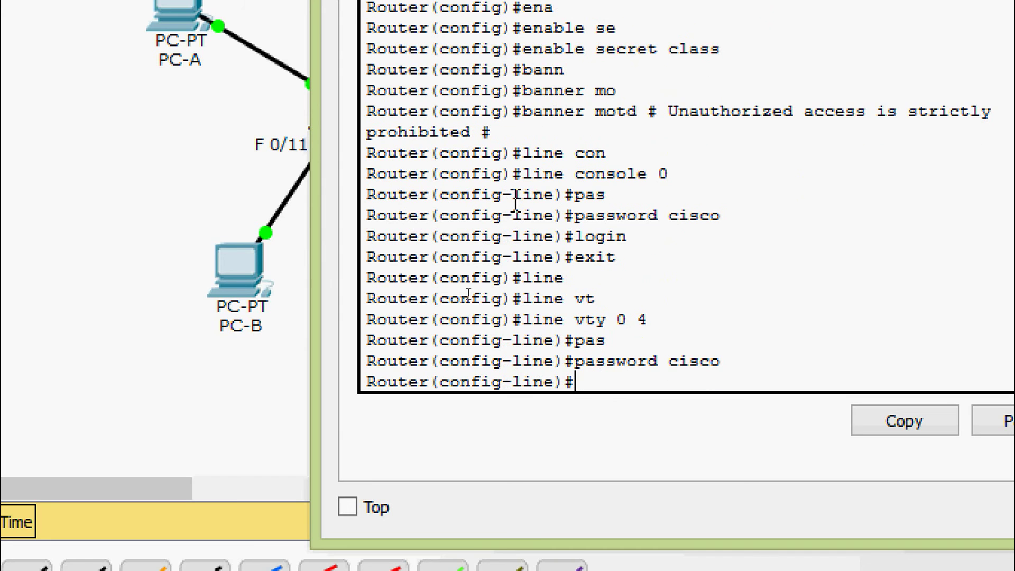
type("login")
key("Return")
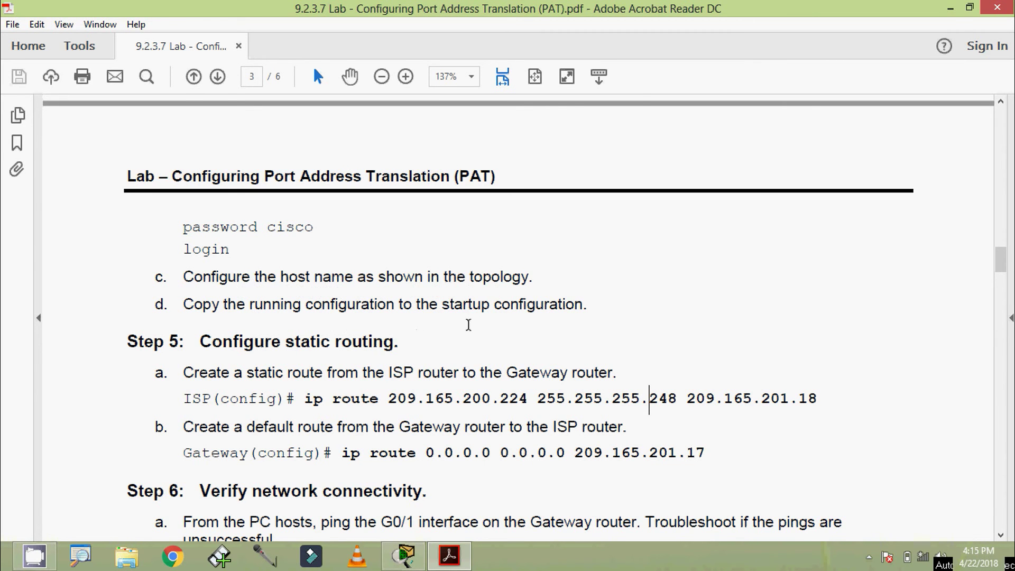
- Minimize the Acrobat Reader lab PDF to bring back the Packet Tracer topology
left_click(950, 8)
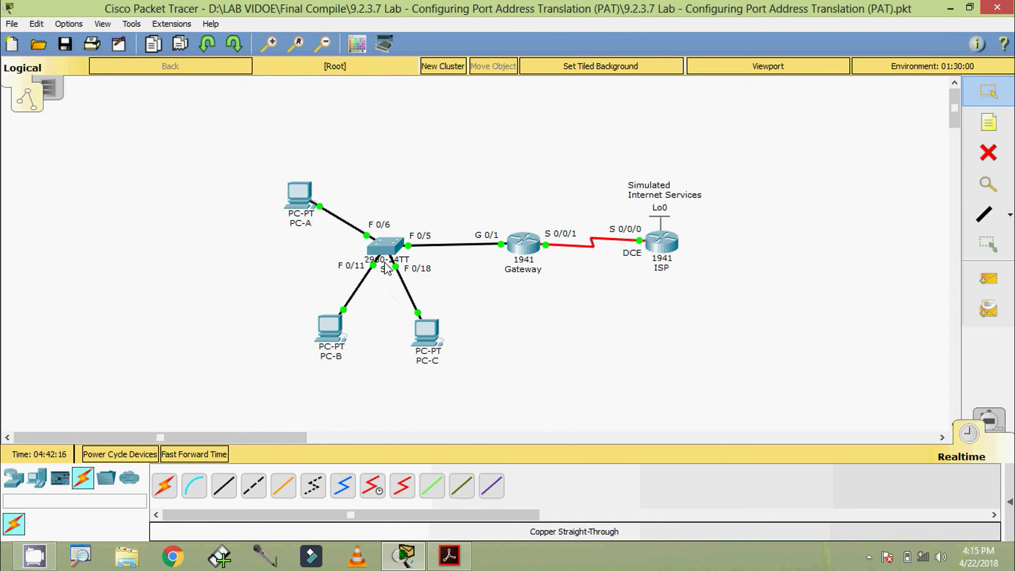
- Open switch S1's CLI console and get a Switch prompt
left_click(395, 248)
left_click(424, 135)
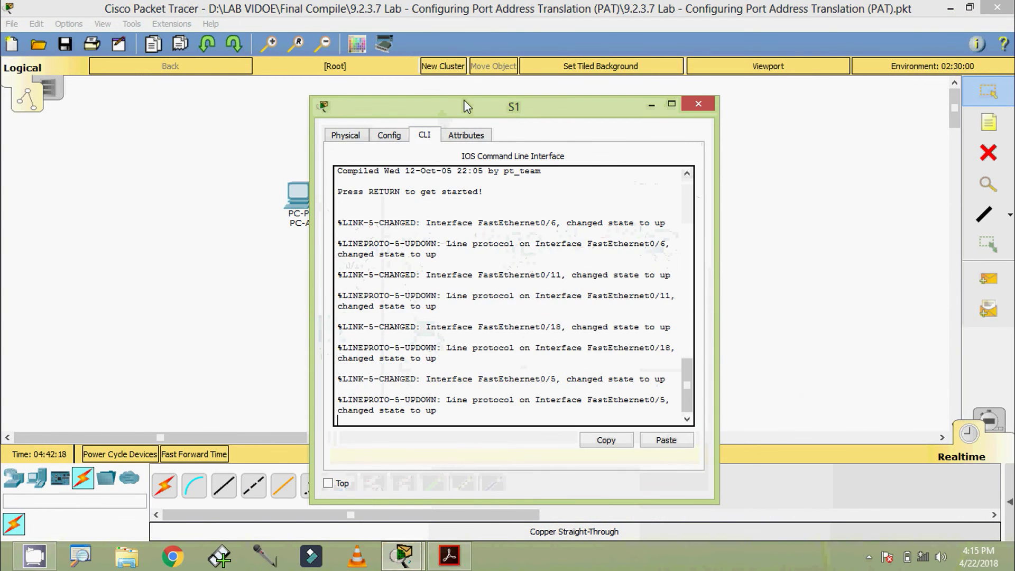
left_click_drag(466, 106, 497, 85)
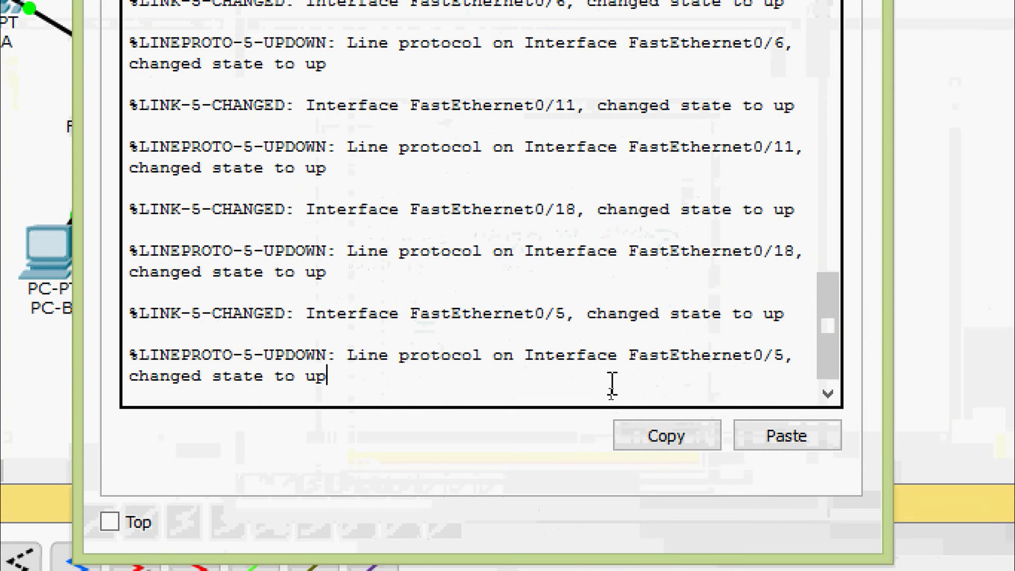
key("Return")
- Enter privileged mode and then global configuration mode on the switch
type("ena")
key("Return")
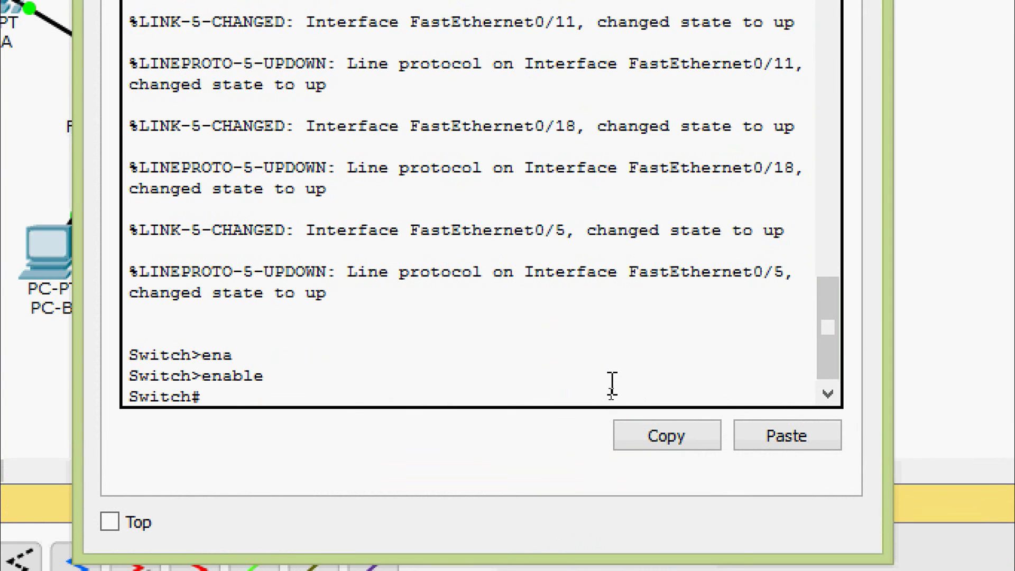
type("ho")
key("Tab")
key("BackSpace")
key("BackSpace")
type("co")
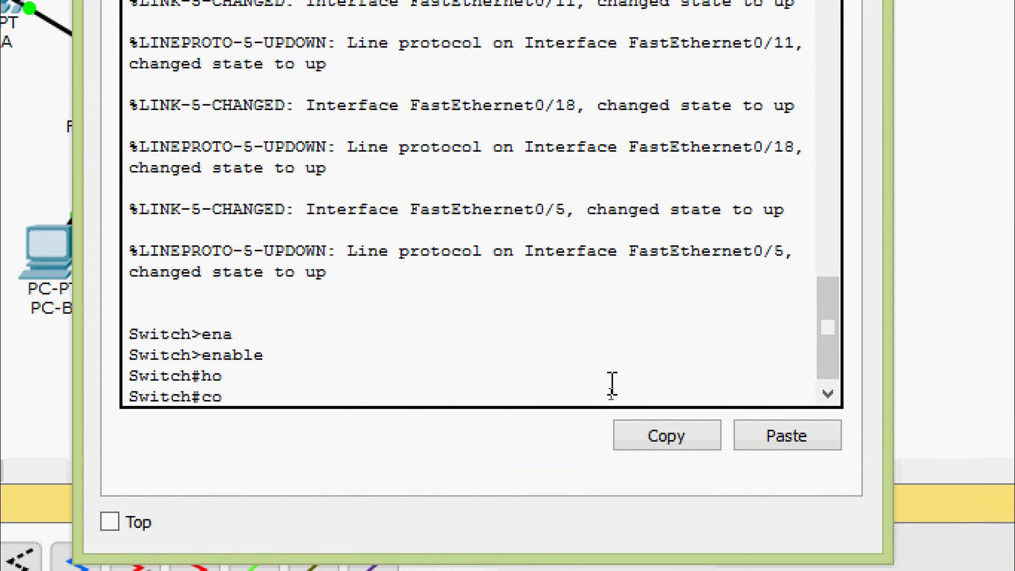
type("n")
key("Tab")
type("f")
key("Tab")
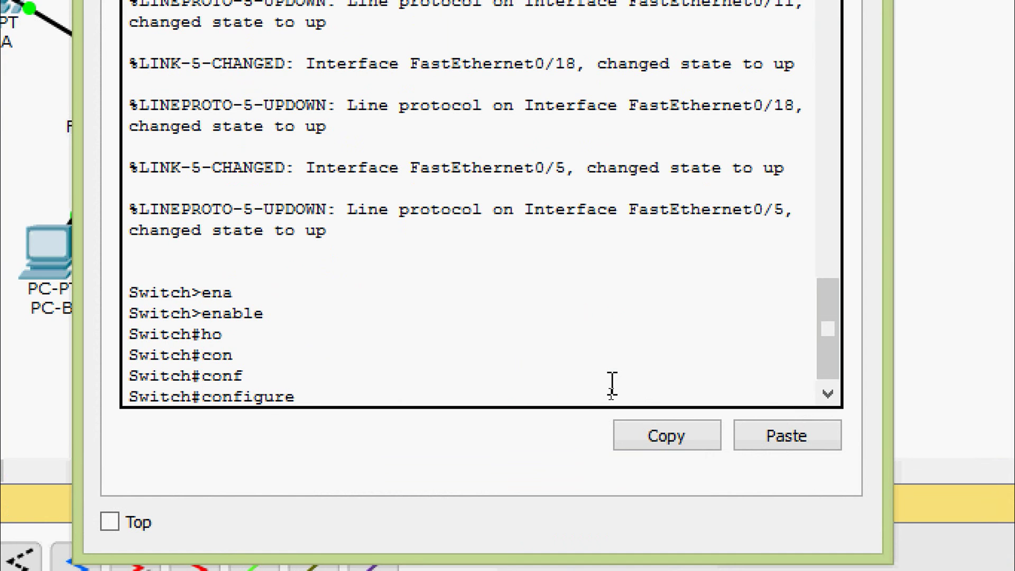
type("t")
key("Tab")
key("Return")
key("Return")
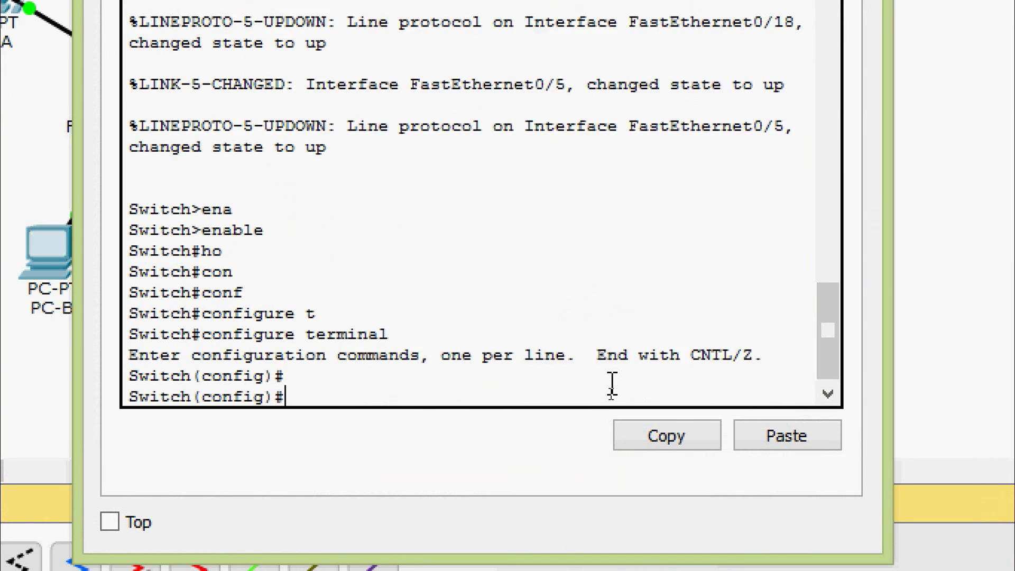
- Set the switch hostname to S1 and return to privileged mode
type("ho")
key("Tab")
type("S")
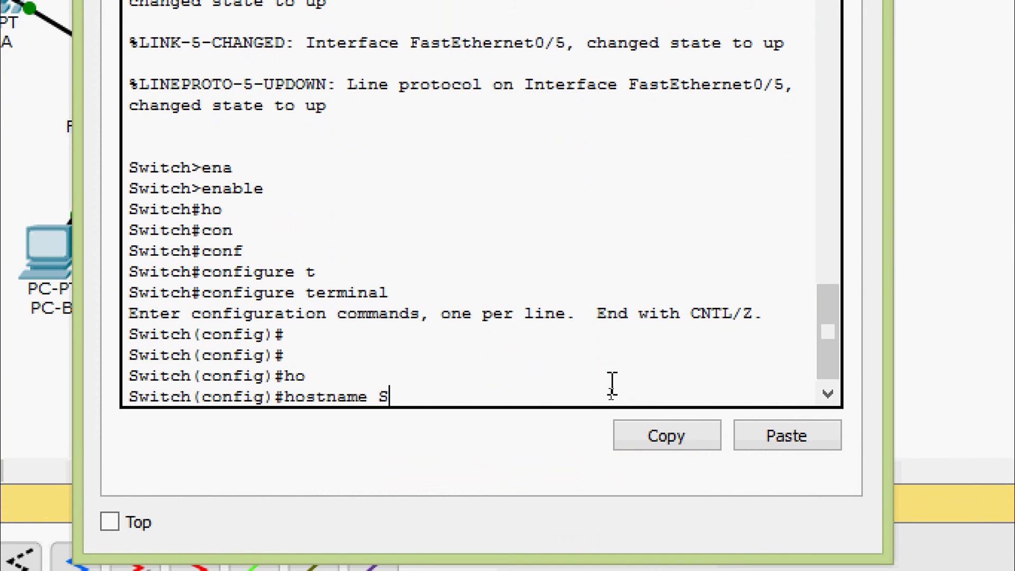
type("1")
key("Return")
key("Return")
key("Return")
key("ctrl+z")
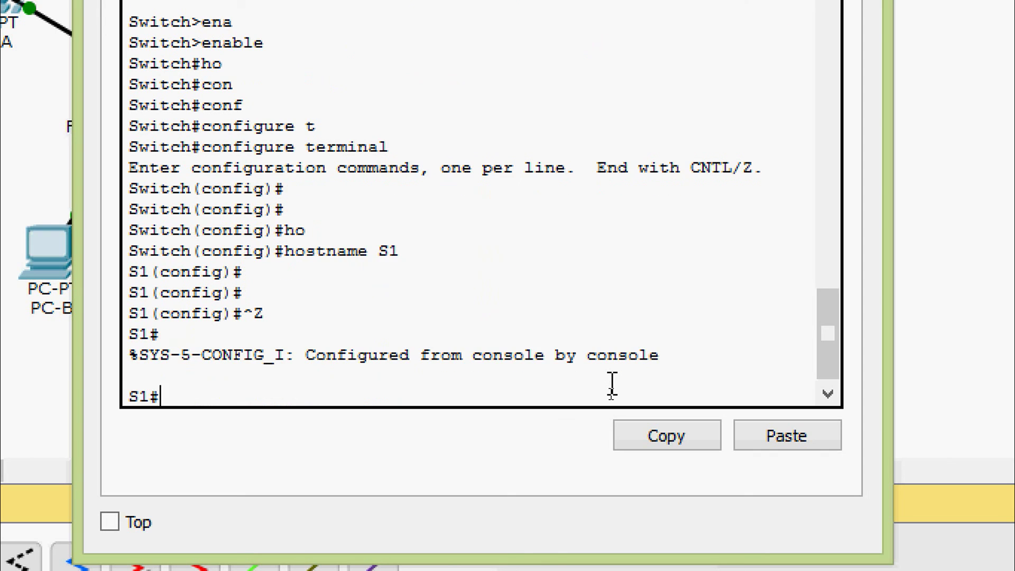
- Save S1's running-config to startup-config and close the switch window
type("cop")
key("Tab")
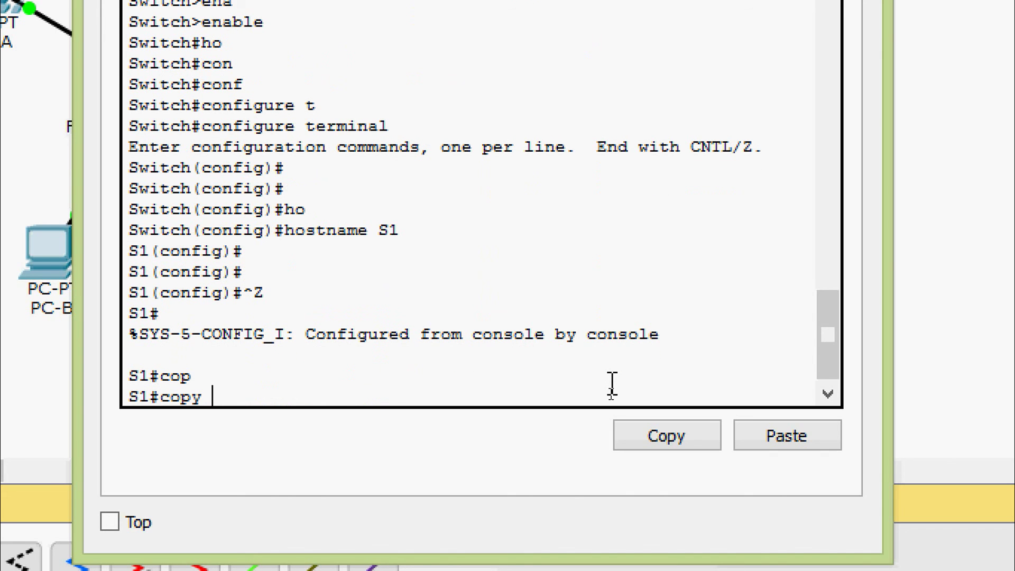
type("r")
key("Tab")
type("s")
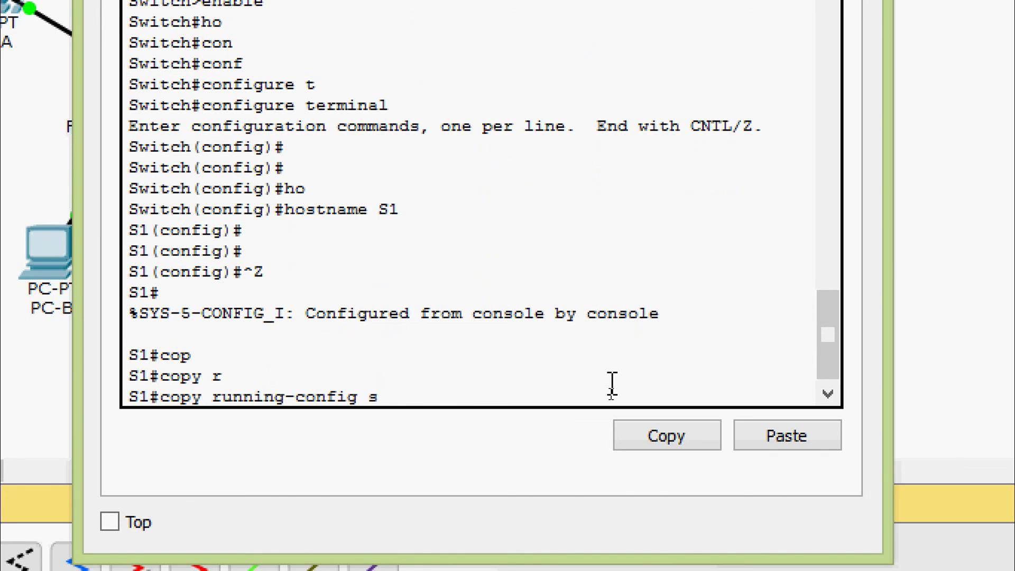
key("Tab")
key("Return")
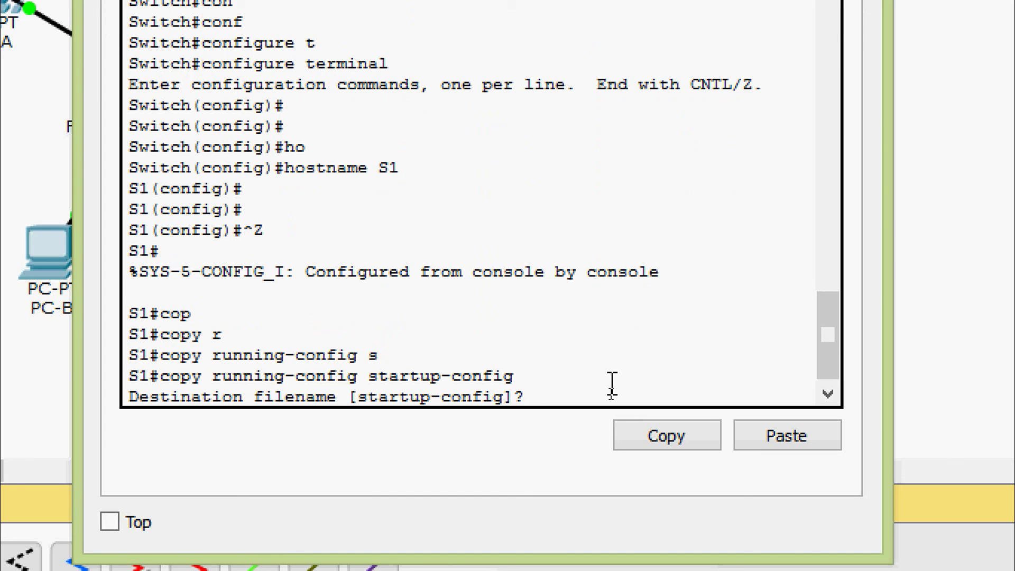
key("Return")
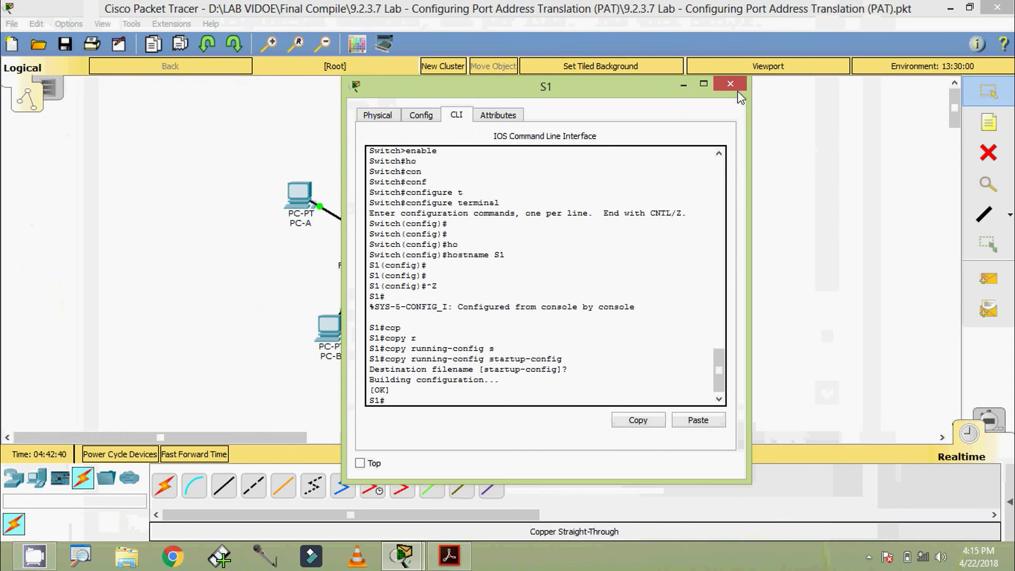
left_click(710, 115)
- In the Gateway router's CLI, set the hostname to Gateway and exit configuration mode
left_click(524, 244)
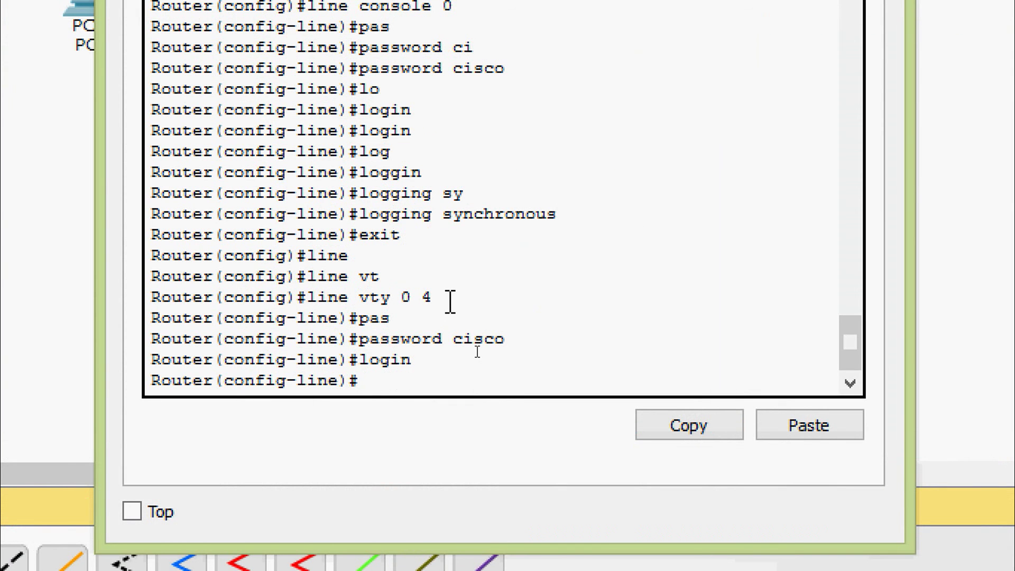
type("exit")
key("Return")
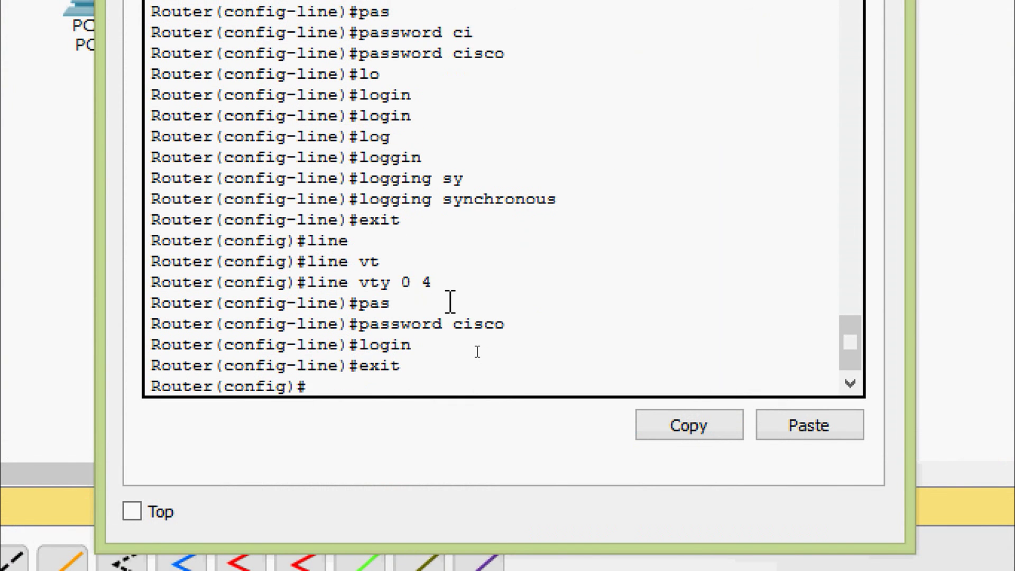
type("ho")
key("Tab")
type("Gateway")
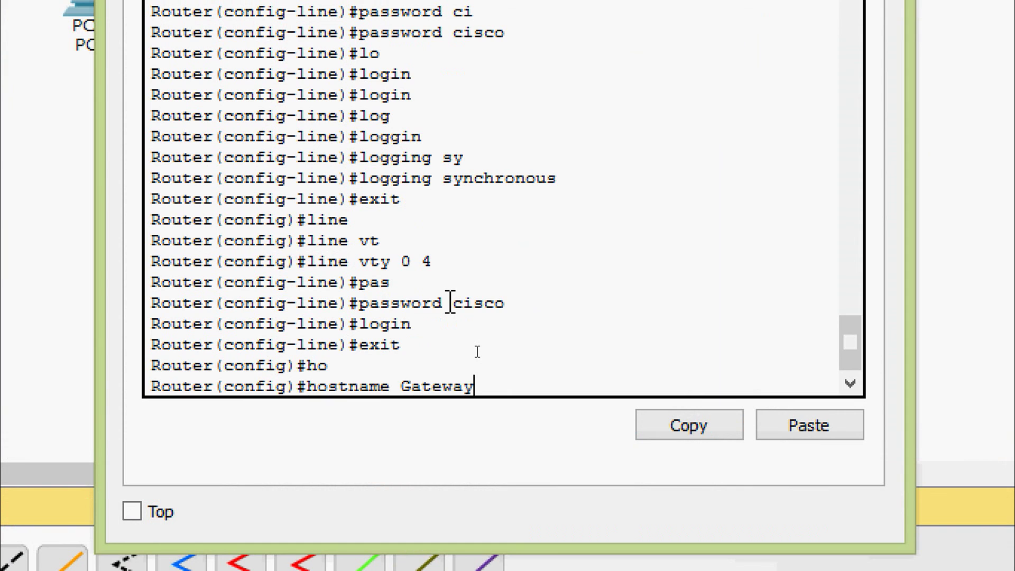
key("Return")
key("ctrl+z")
key("Return")
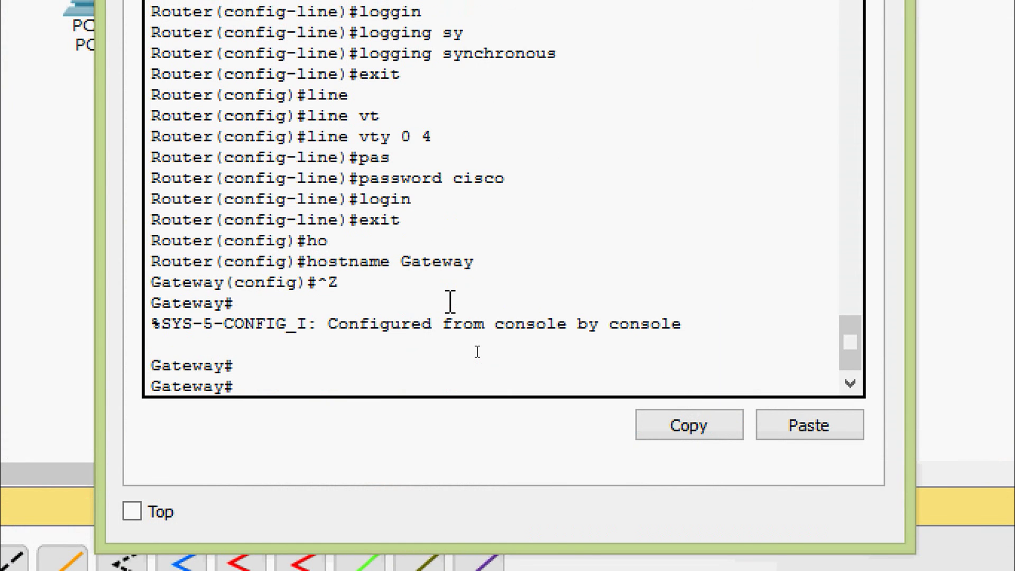
- Save Gateway's running-config to startup-config and close its window
type("cop")
key("Tab")
type("r")
key("Tab")
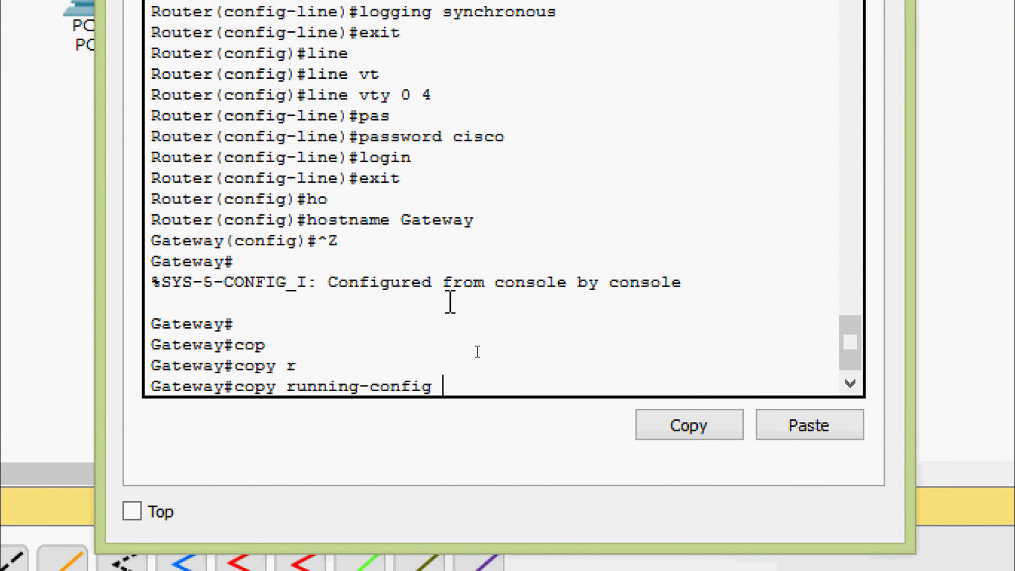
type("s")
key("Tab")
key("Return")
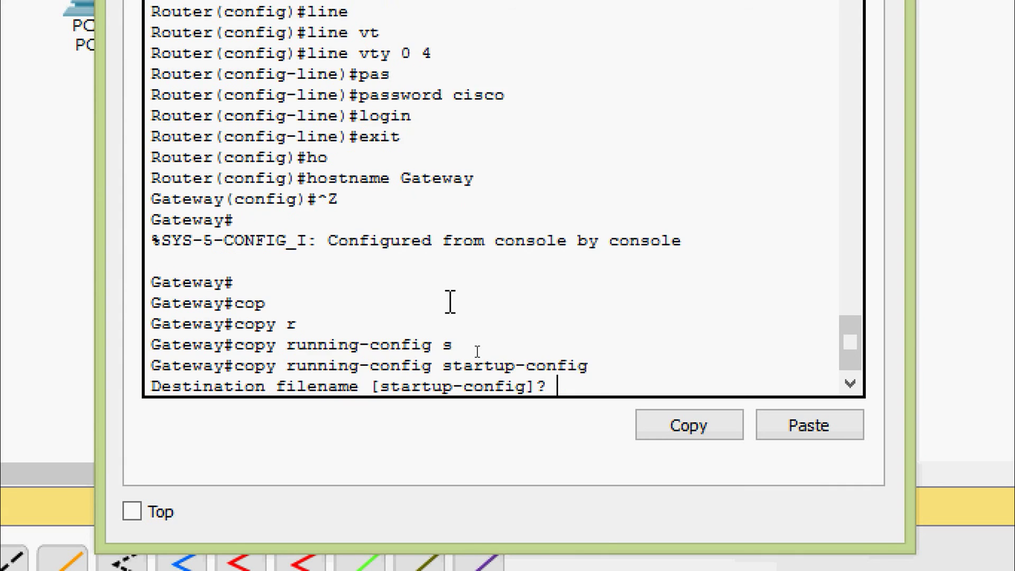
key("Return")
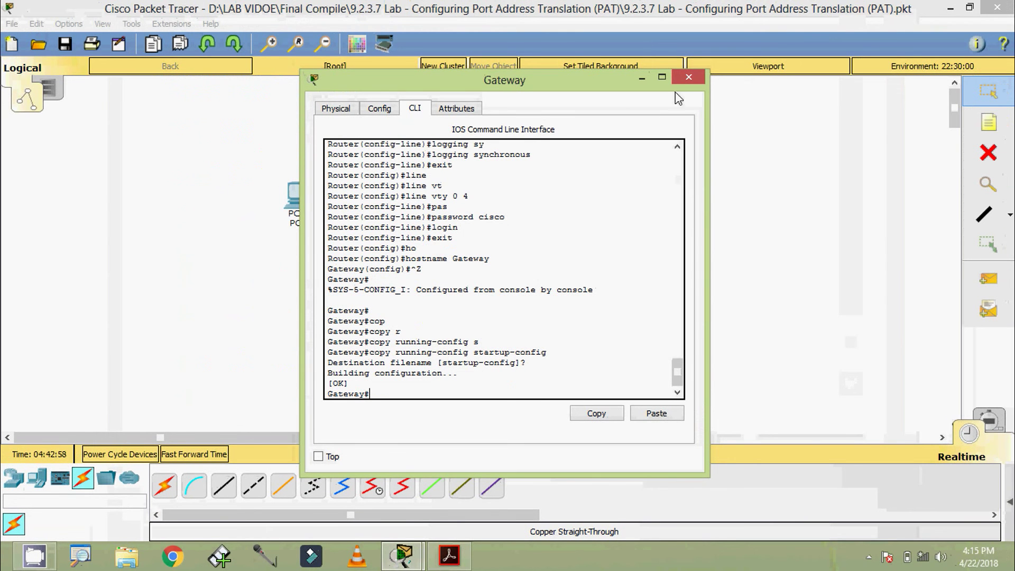
left_click(682, 74)
- In the ISP router's CLI, set the hostname to ISP
left_click(662, 244)
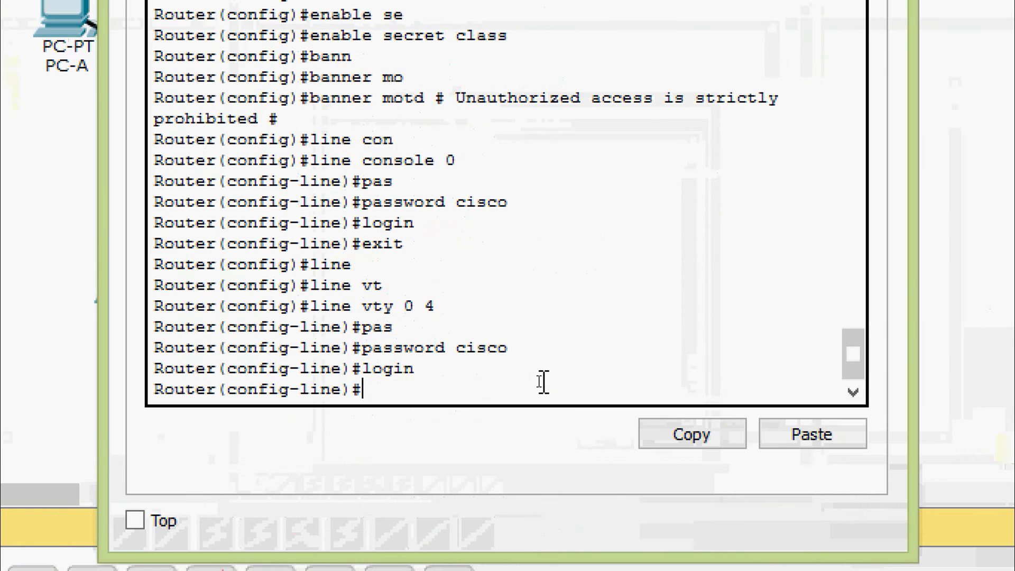
type("exit")
key("Return")
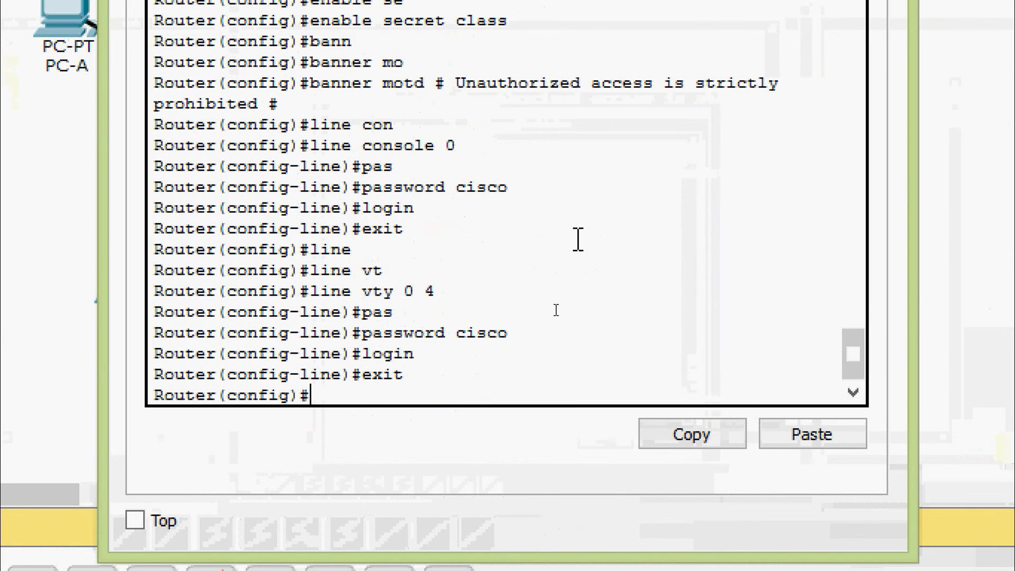
key("Return")
type("ho")
key("Tab")
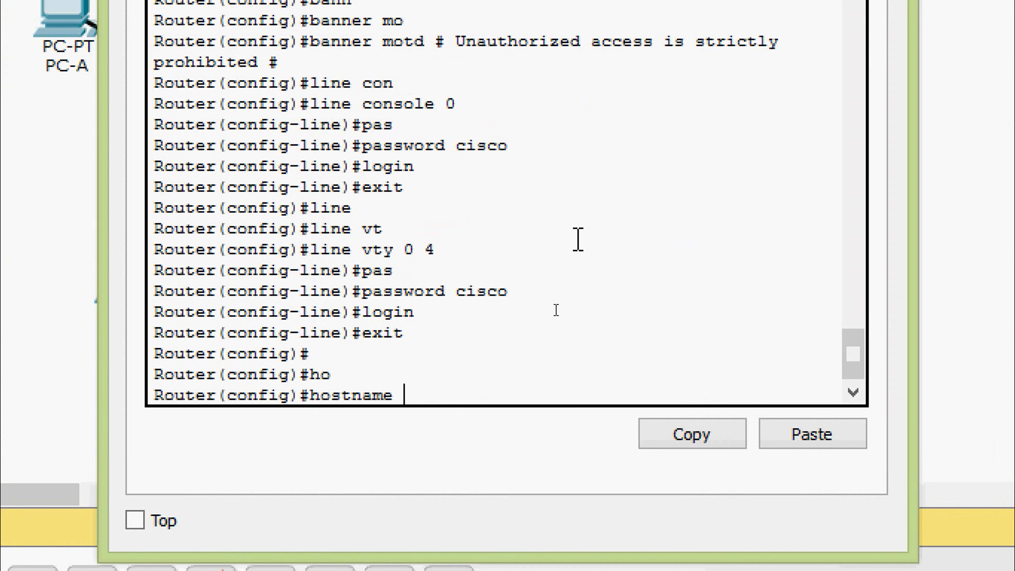
type("ISP")
key("Return")
key("Return")
key("Return")
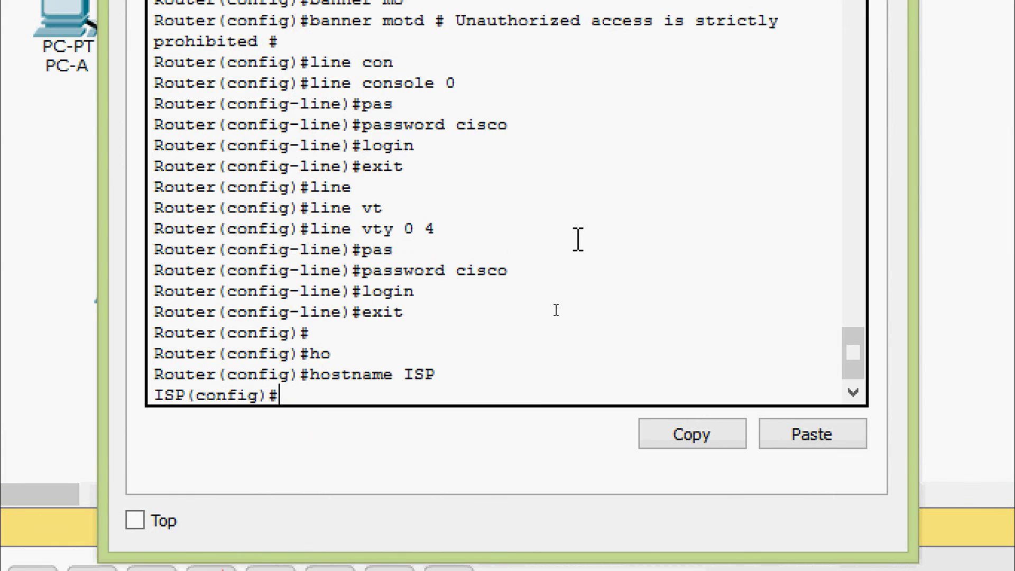
- Save ISP's running-config to startup-config from privileged mode and close its window
type("cop")
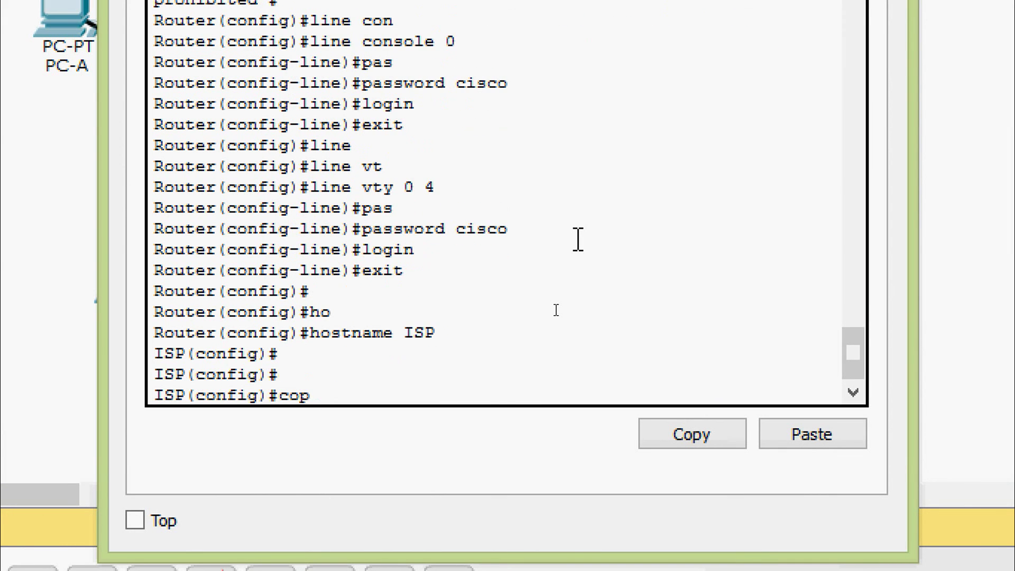
key("Tab")
key("Tab")
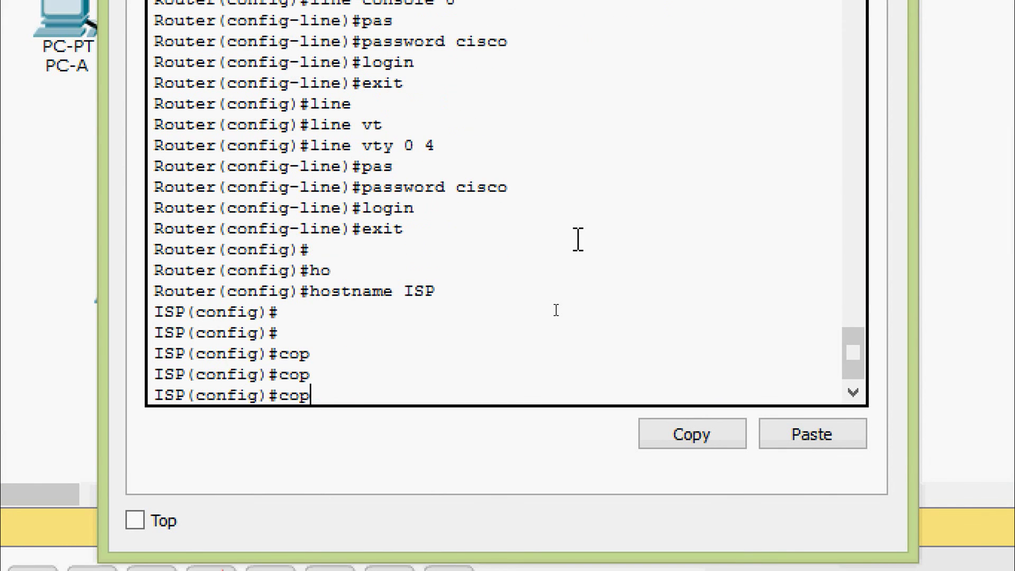
key("BackSpace")
key("BackSpace")
key("BackSpace")
key("ctrl+z")
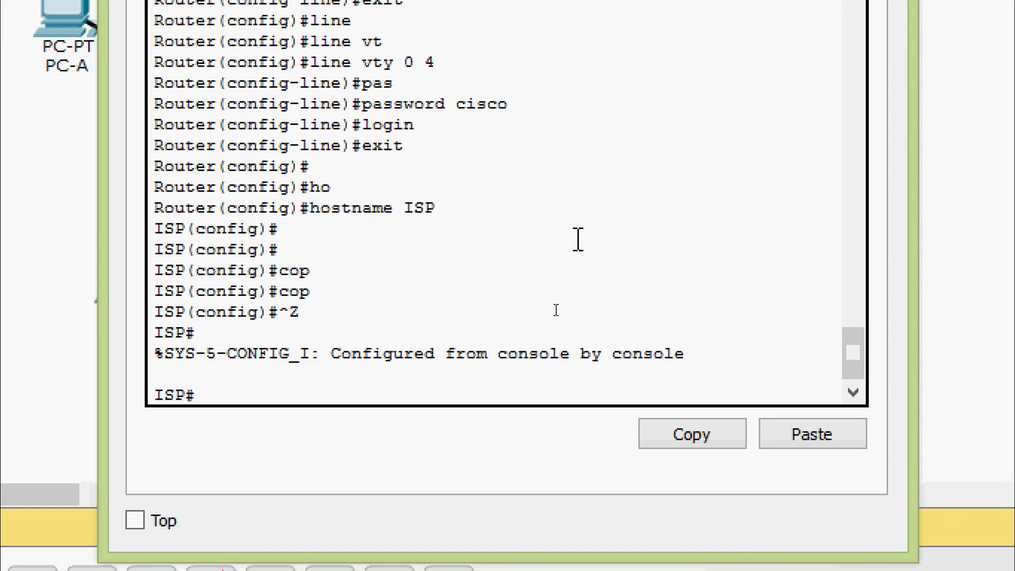
type("cop")
key("Tab")
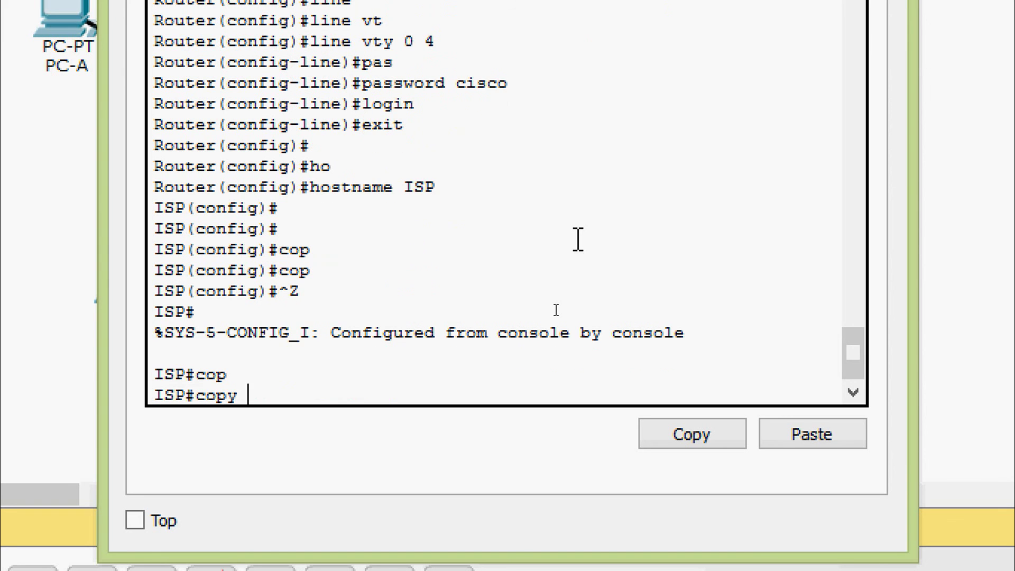
type("r")
key("Tab")
type("s")
key("Tab")
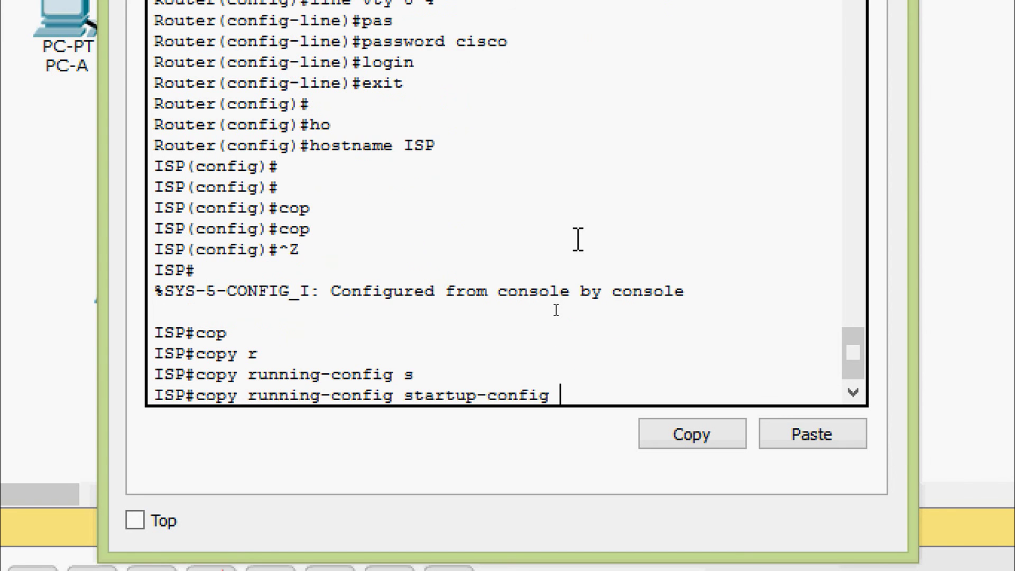
key("Return")
key("Return")
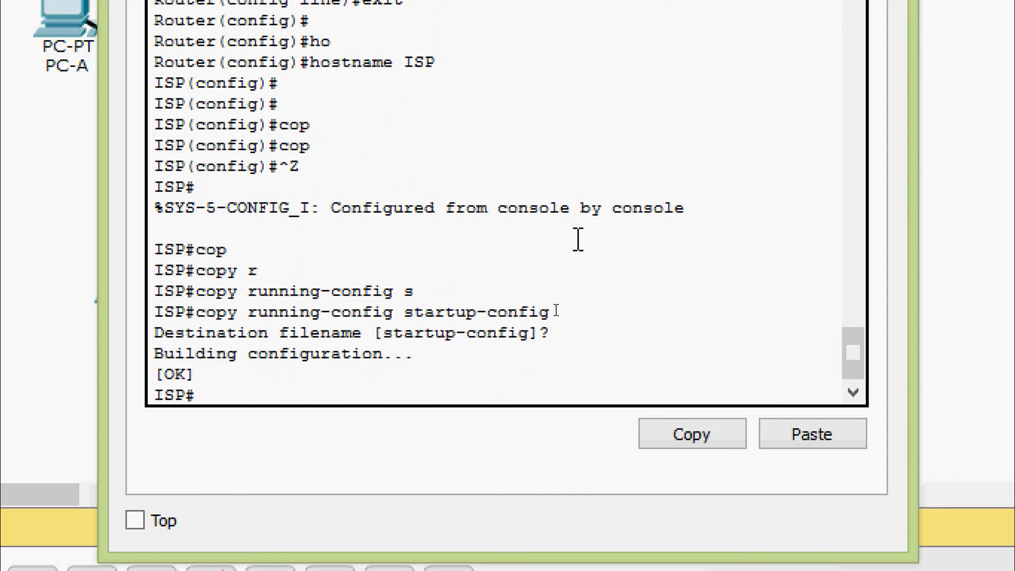
key("Return")
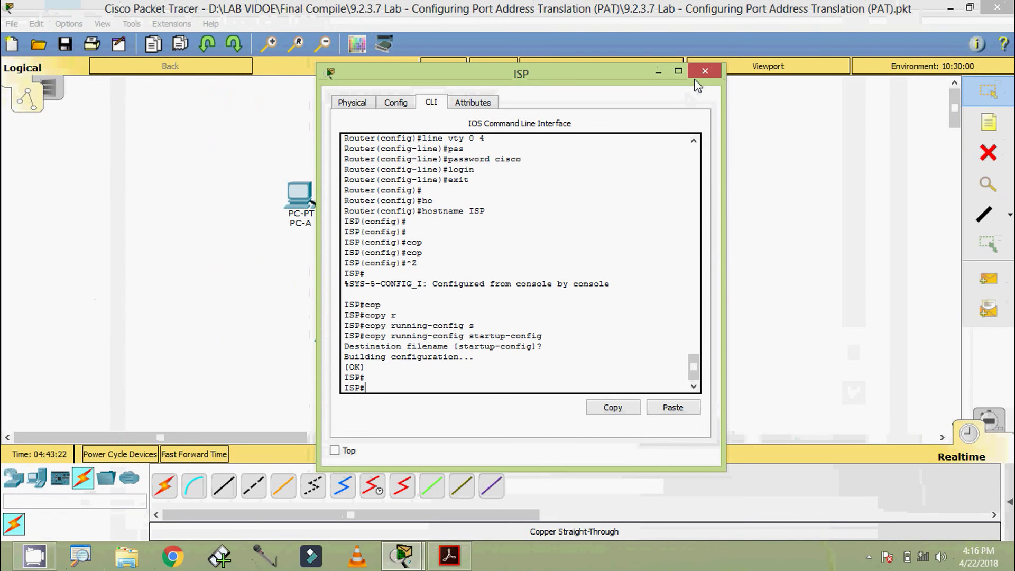
left_click(697, 76)
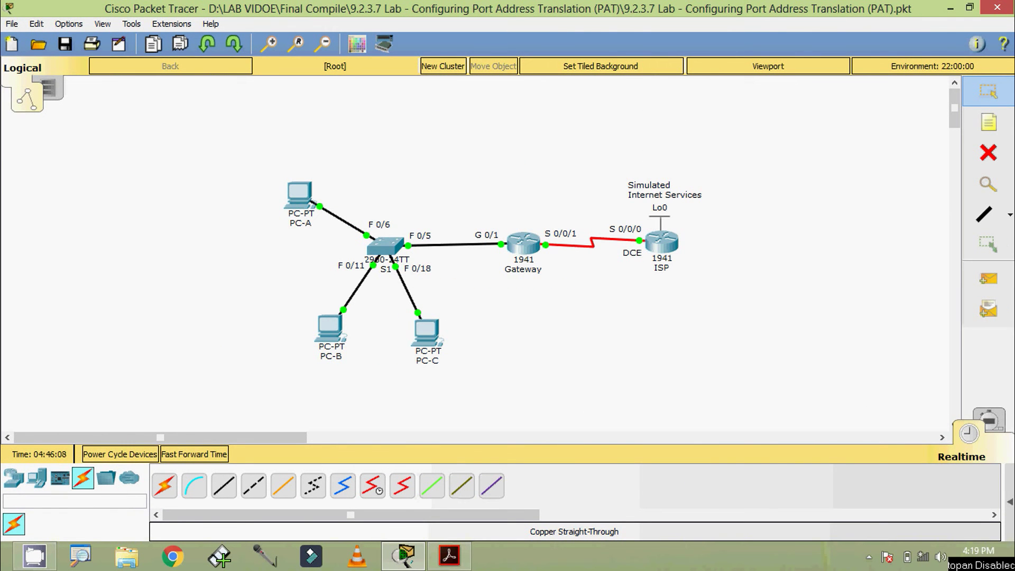